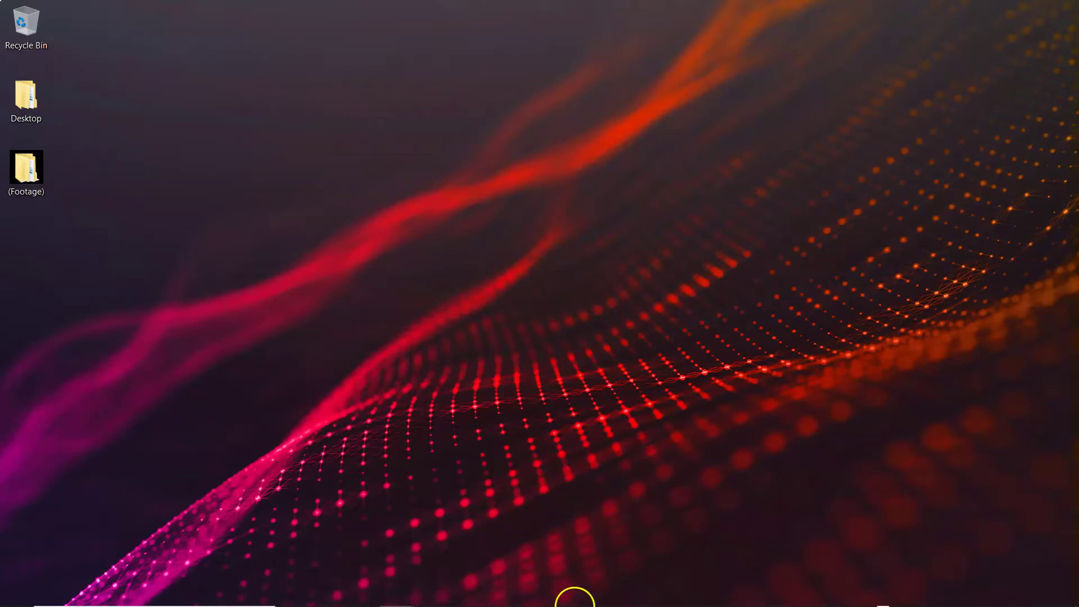
Launch Adobe After Effects and get to an empty untitled project
mouse_move(576, 601)
left_click(882, 586)
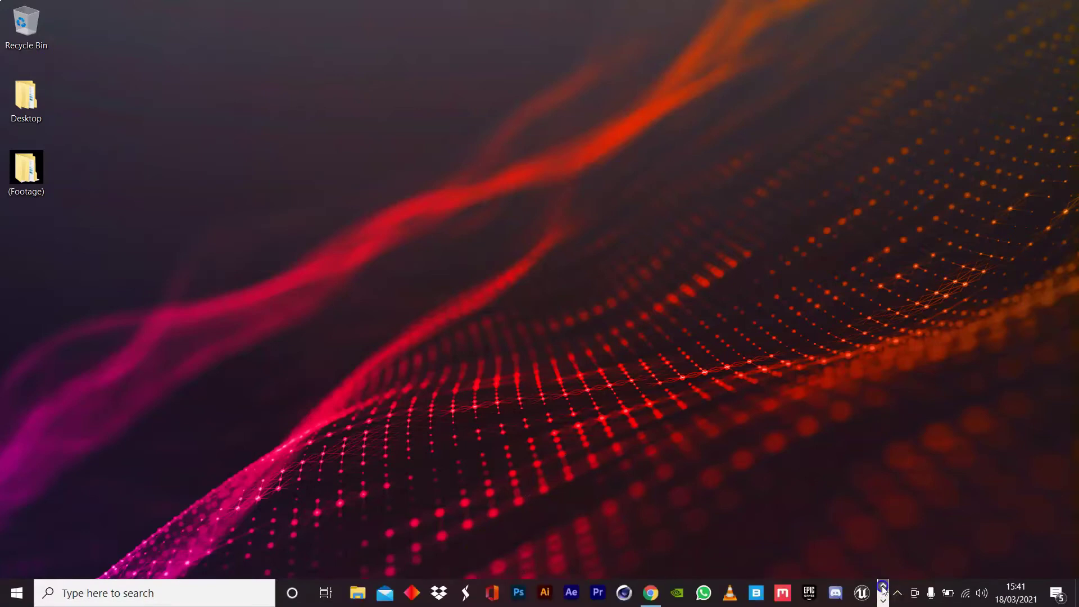
left_click(576, 602)
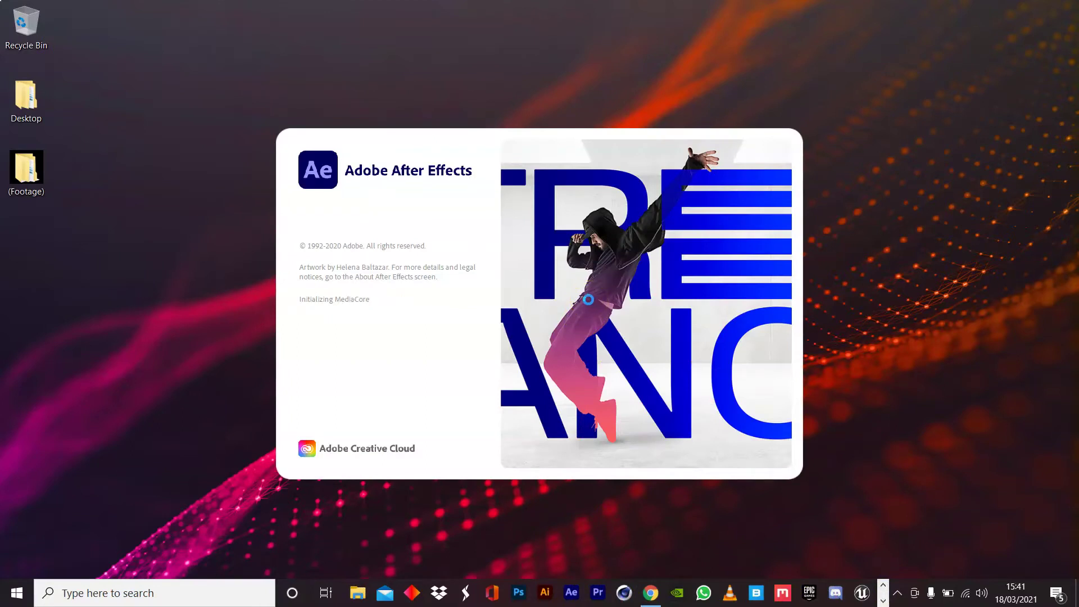
left_click(793, 278)
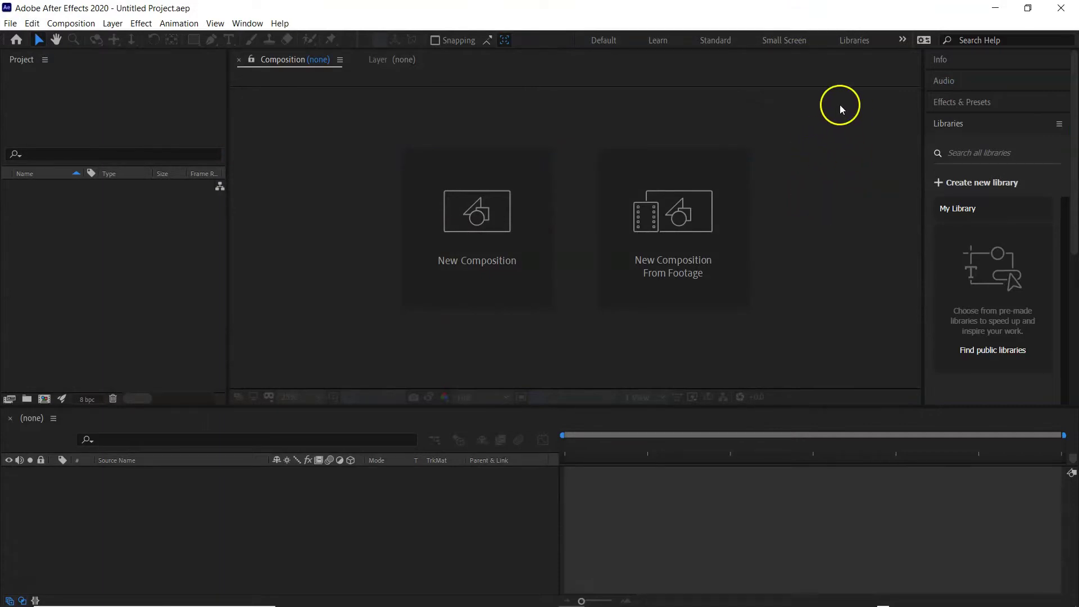
Create a new composition named "Logo animation" with the HDTV 1080 25 preset at 1920 × 1080 px
left_click(479, 260)
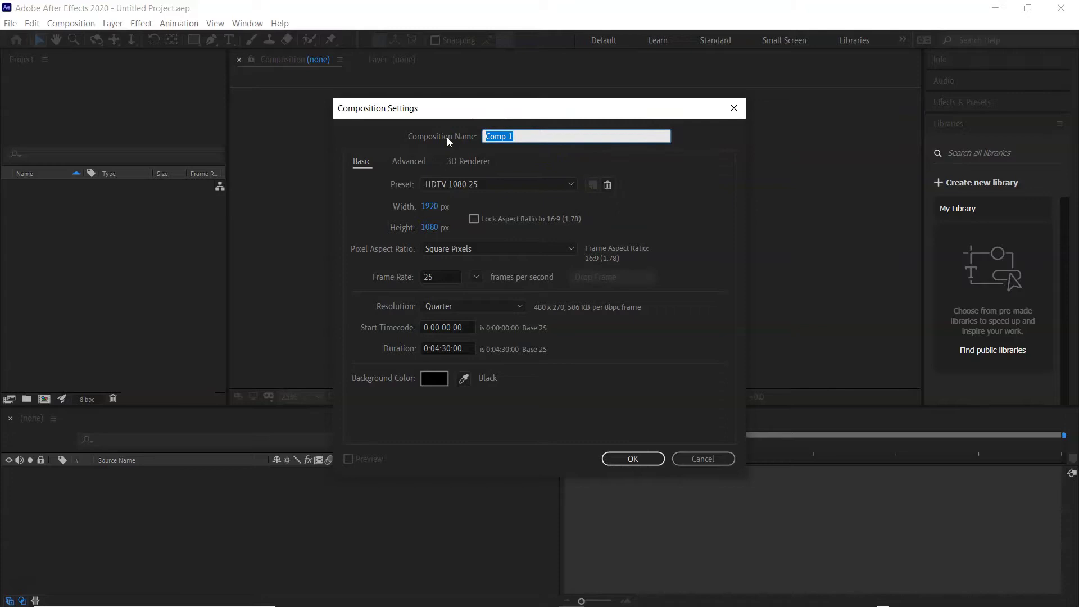
type("Logo animation")
left_click(628, 461)
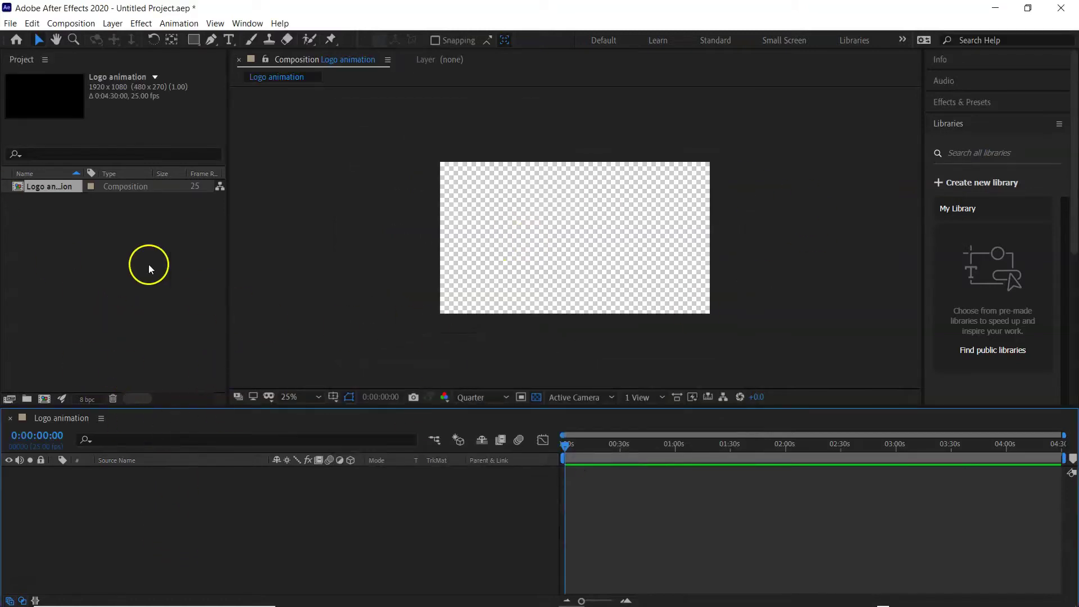
Import the LED, Lens-FLare, Logo and Sparks files from the Logo animation assets folder into the project
left_click(124, 273)
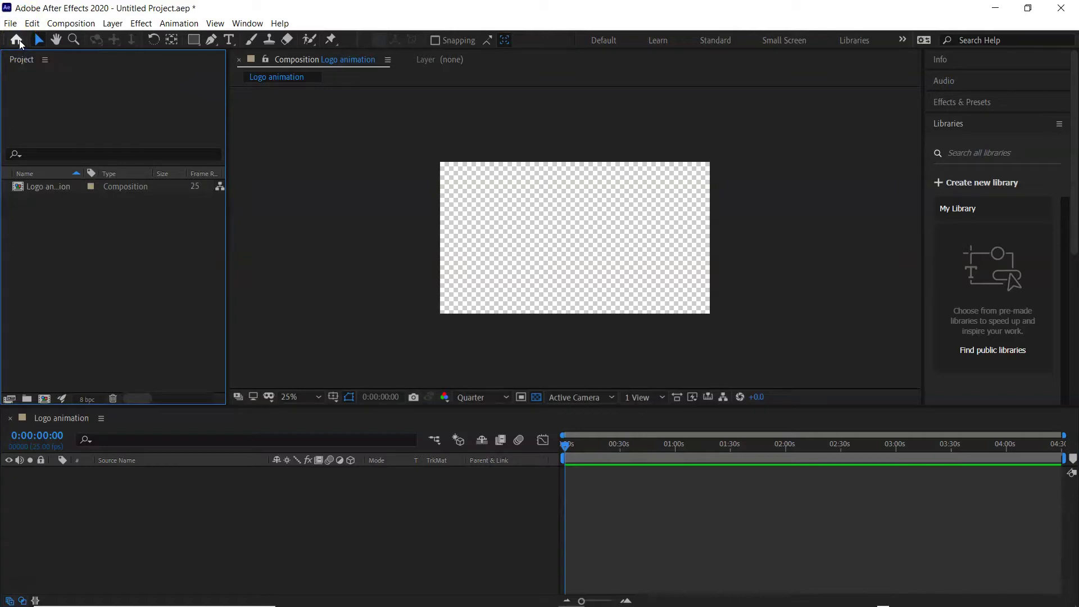
left_click(12, 25)
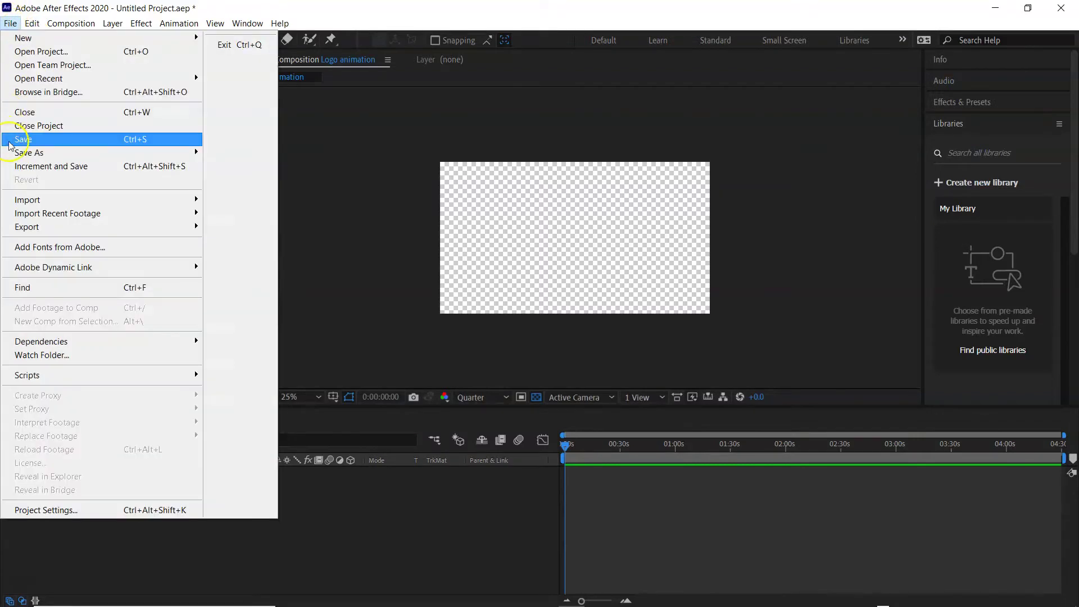
mouse_move(33, 200)
left_click(261, 203)
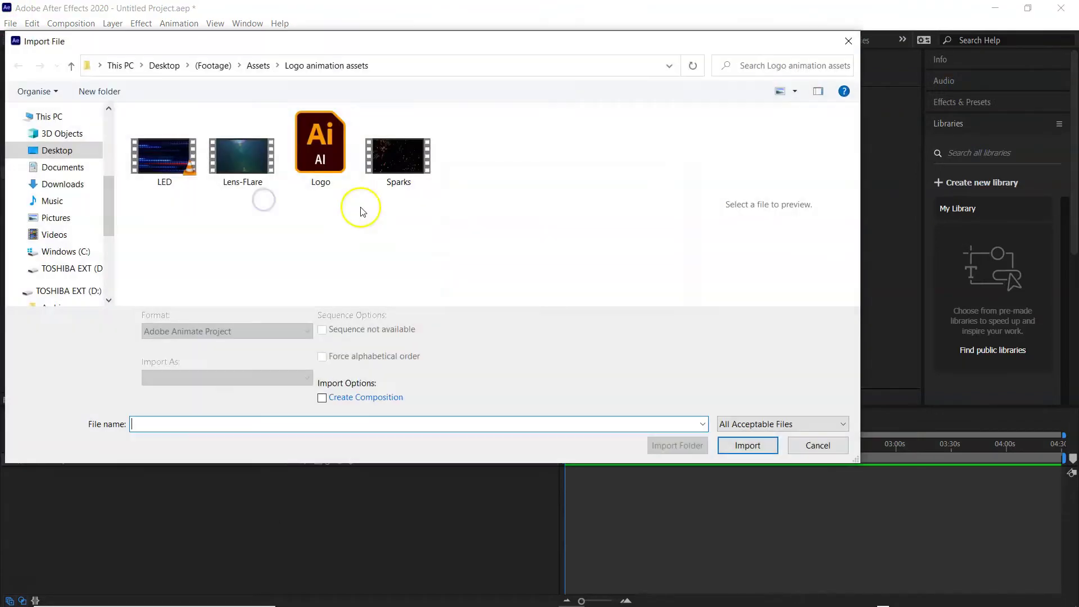
left_click_drag(473, 152, 144, 213)
left_click(749, 447)
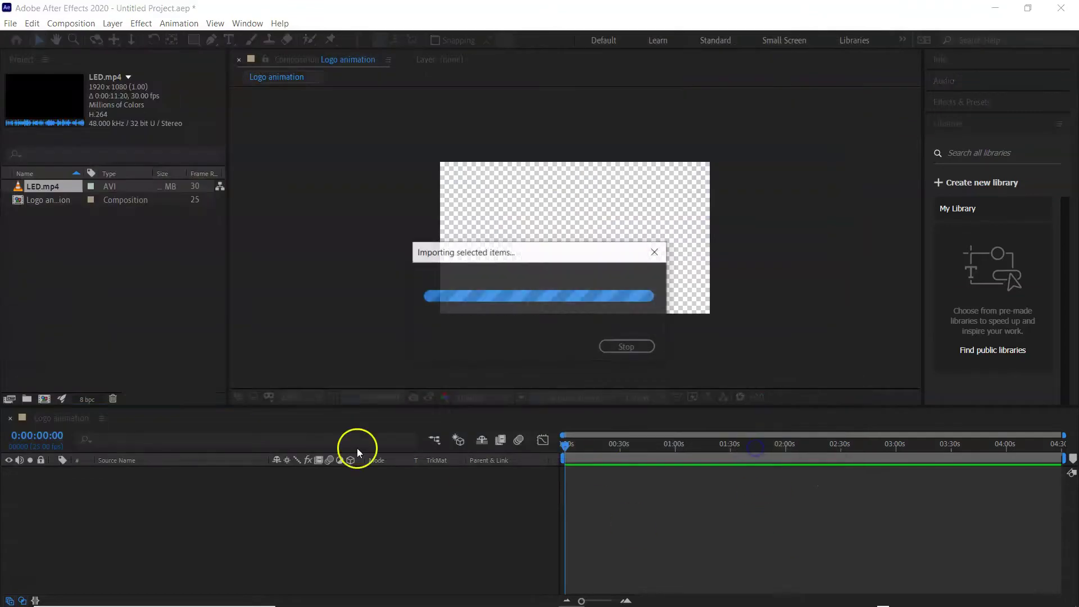
double_click(75, 294)
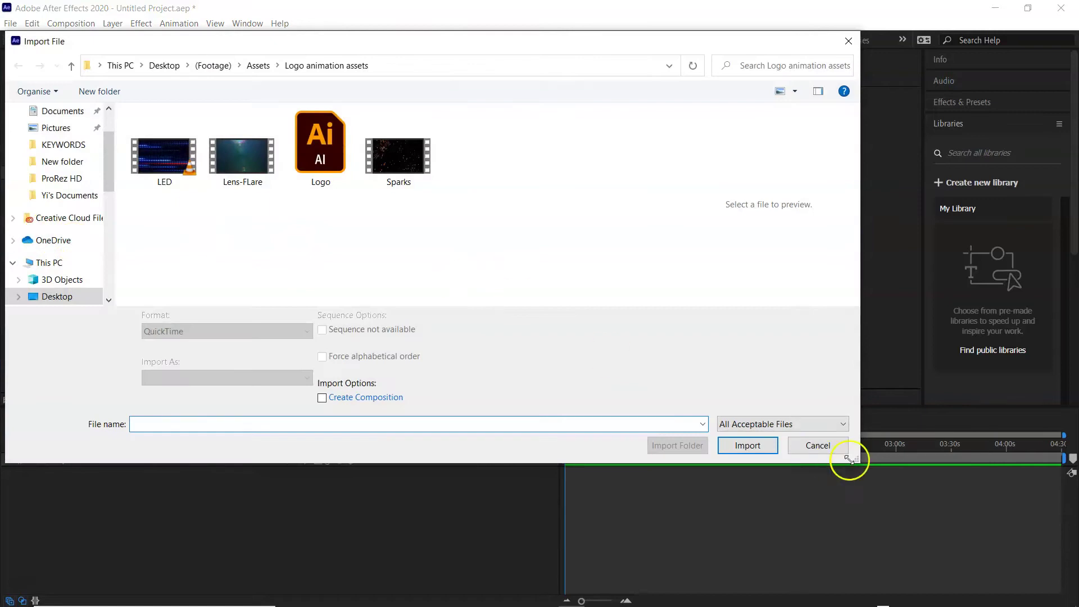
left_click(821, 446)
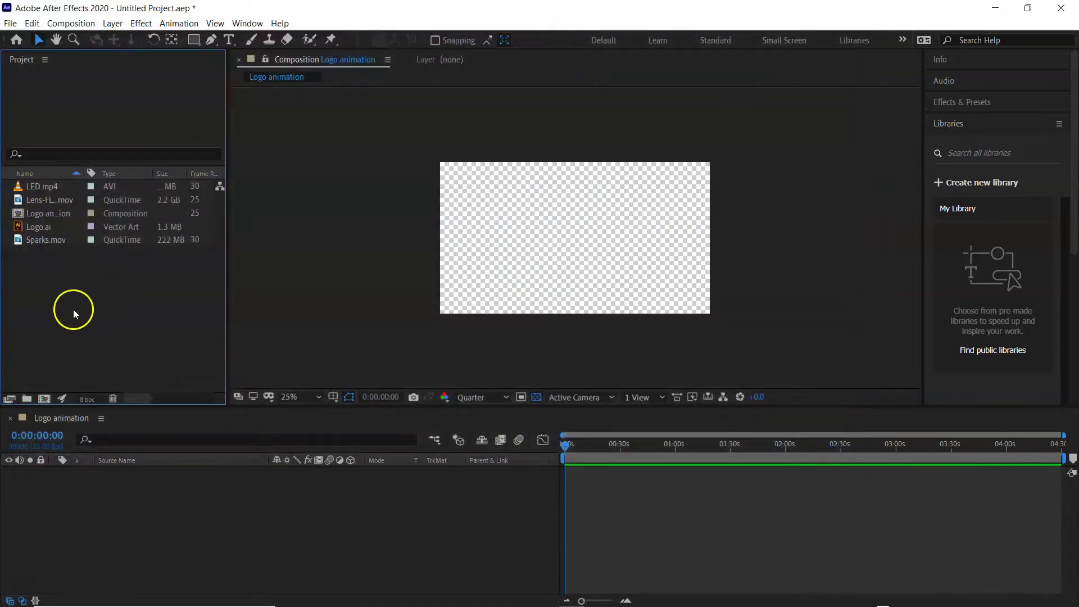
Place Logo.ai in the Logo animation composition and auto-trace its alpha channel at the current frame onto a new layer
left_click_drag(44, 228, 70, 496)
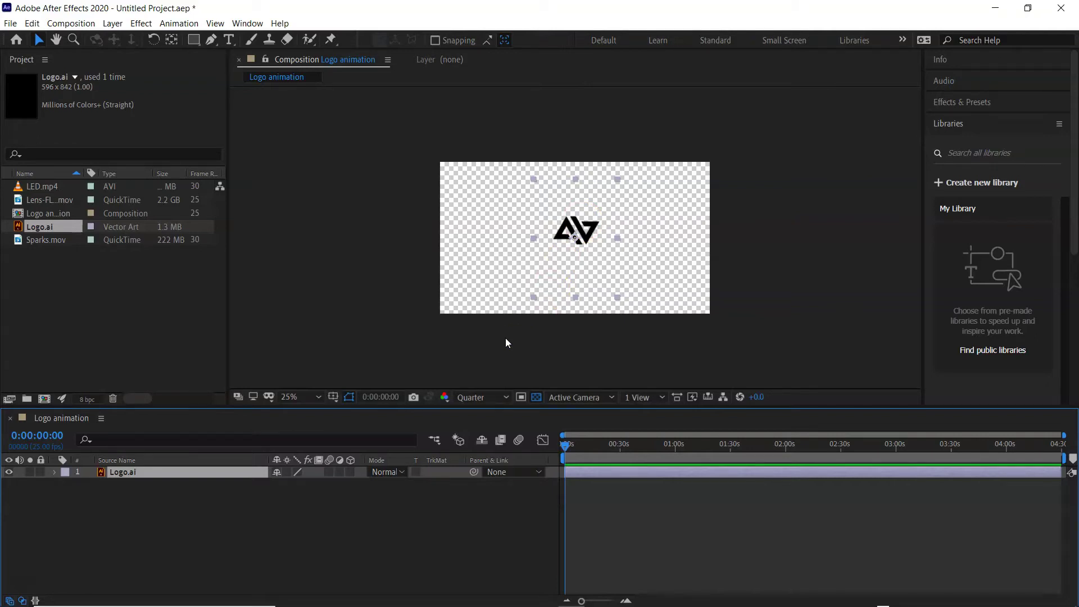
left_click(174, 511)
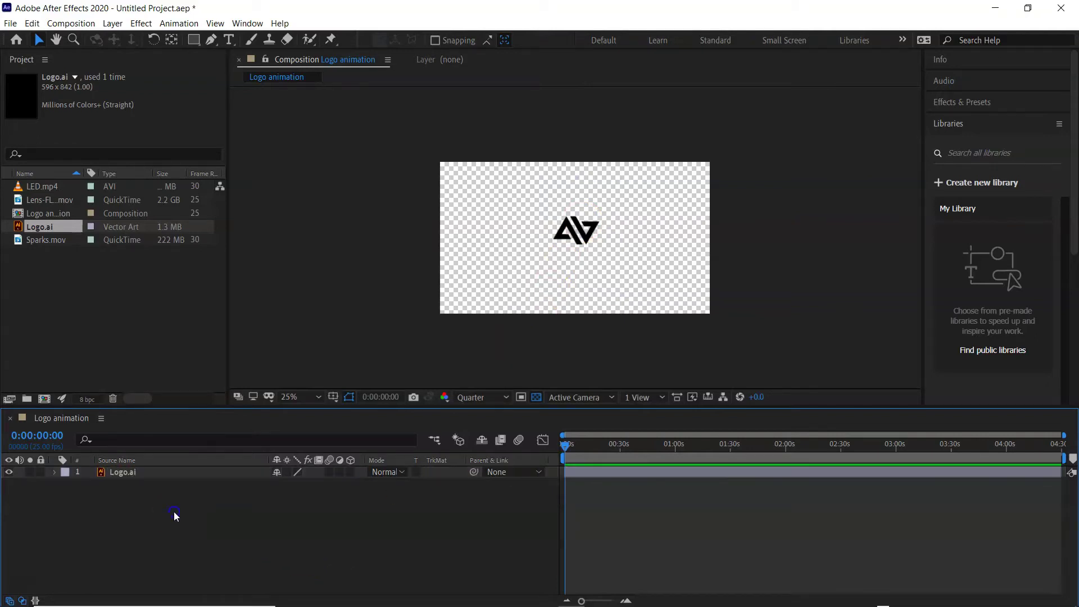
left_click(129, 474)
left_click(113, 23)
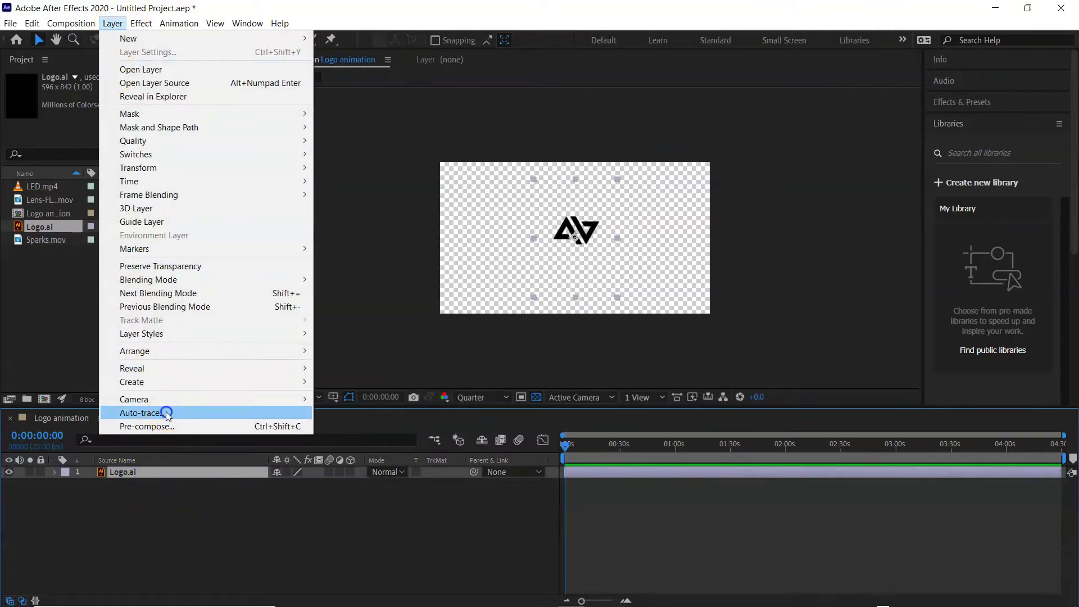
left_click(167, 412)
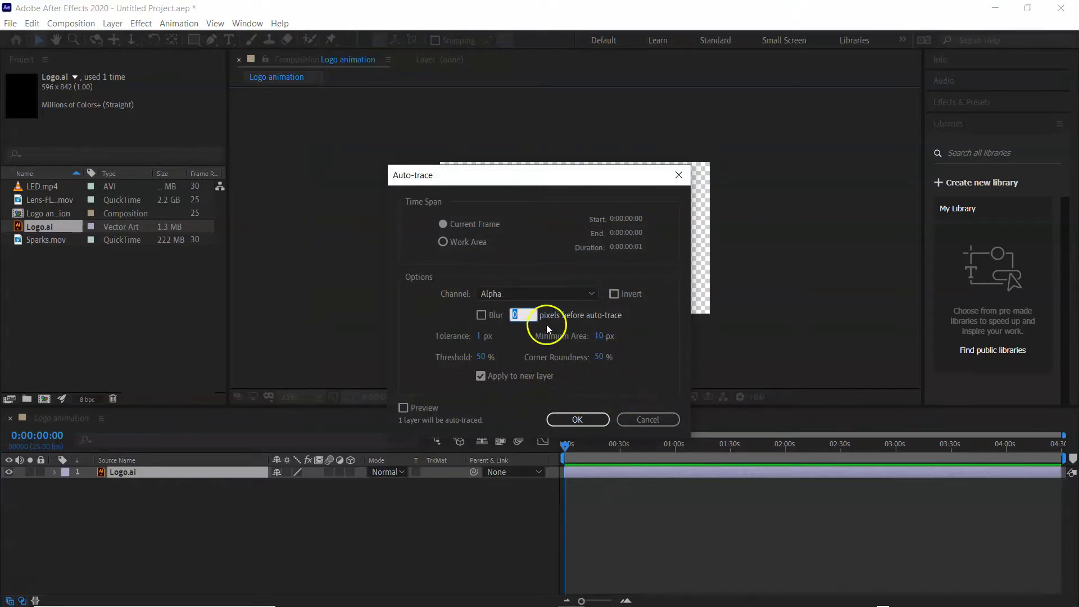
left_click(481, 378)
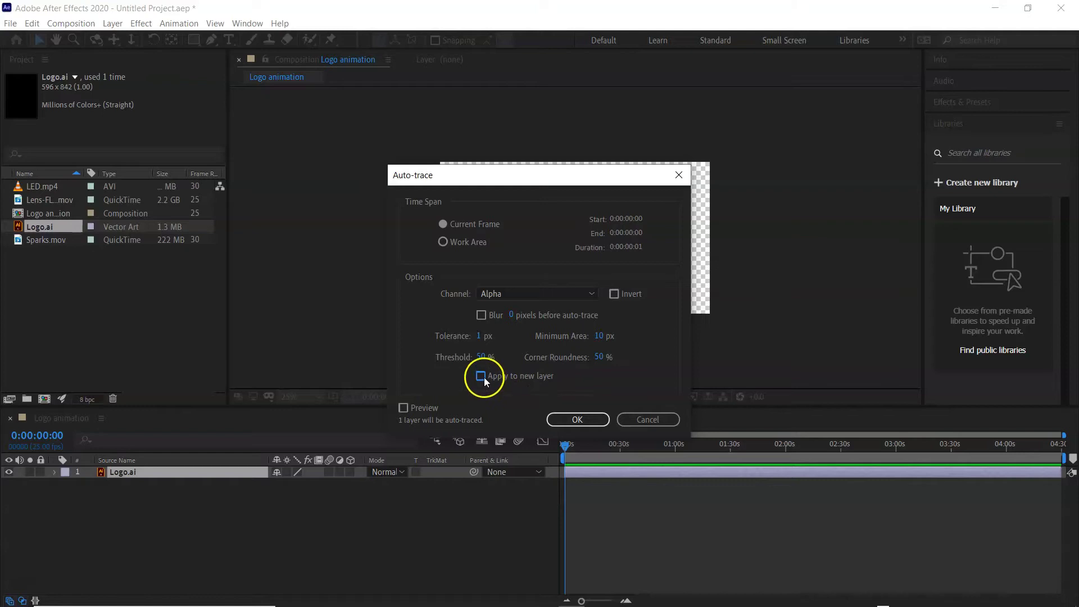
left_click(481, 377)
left_click(595, 422)
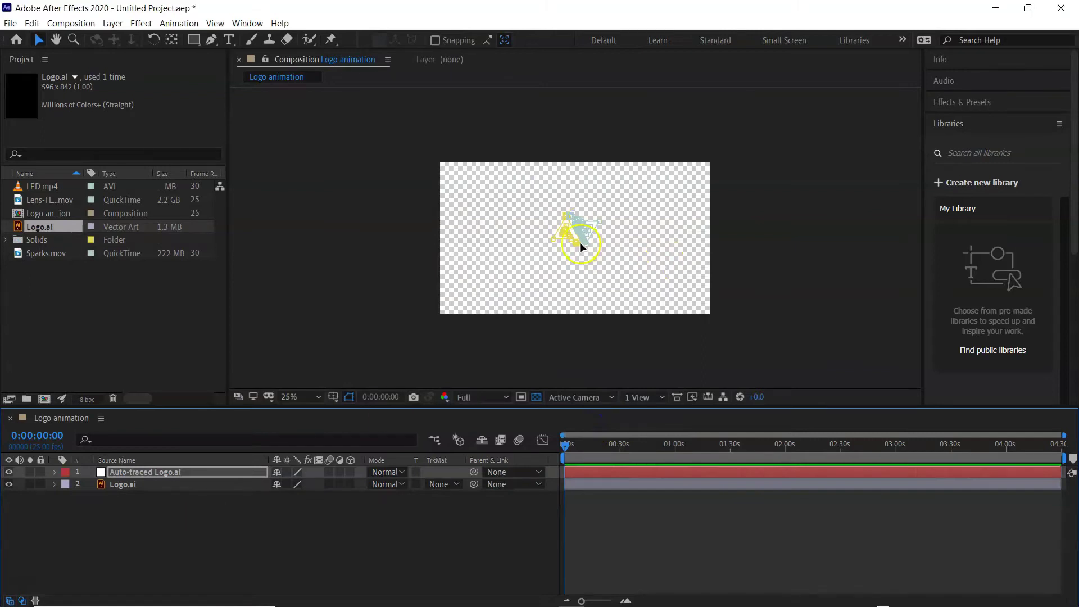
Delete the original Logo.ai layer from the composition, keeping only the auto-traced layer
left_click(180, 530)
left_click(173, 484)
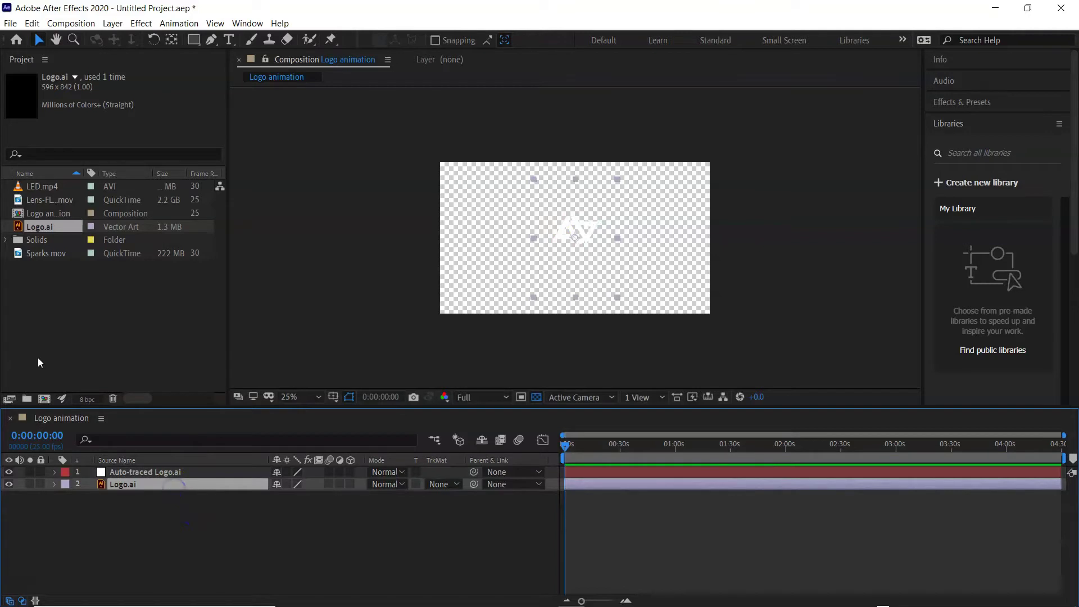
key("Delete")
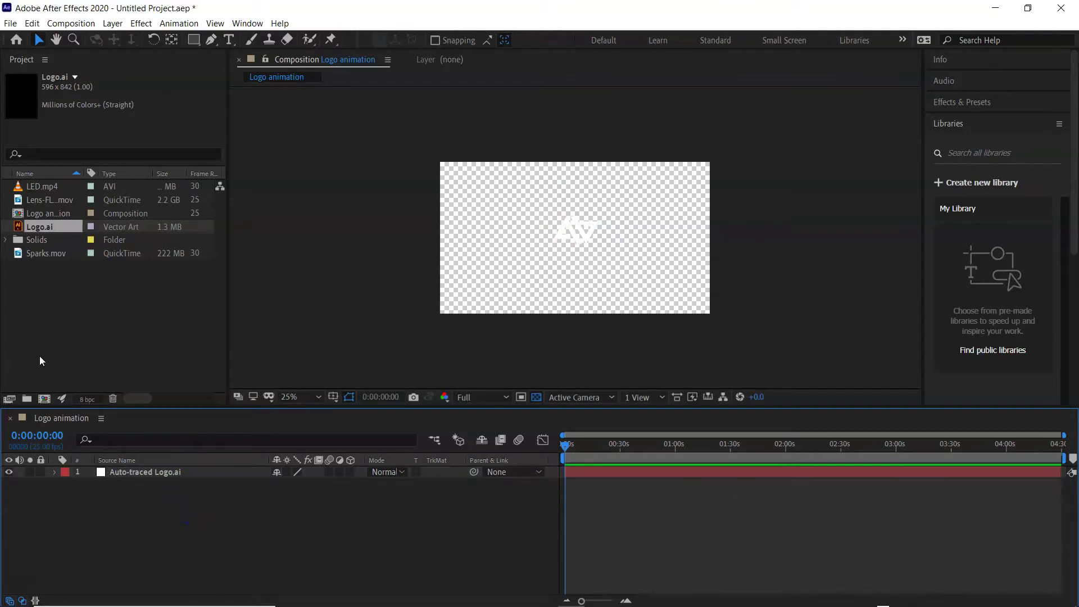
Pre-compose the Auto-traced Logo.ai layer as "Logo", leaving all attributes in the Logo animation composition
left_click(211, 475)
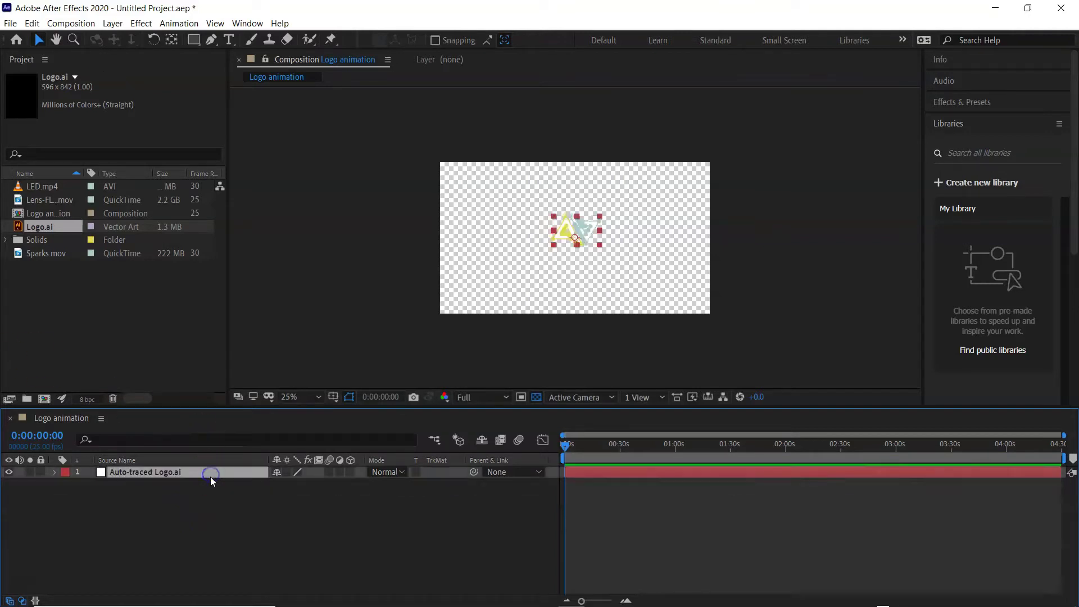
right_click(212, 473)
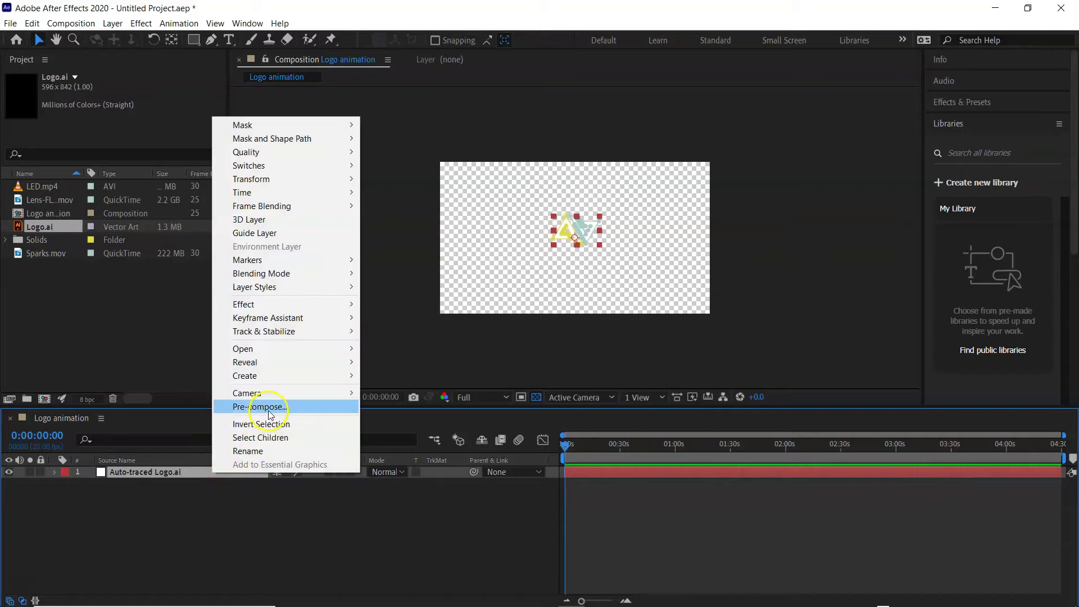
left_click(269, 410)
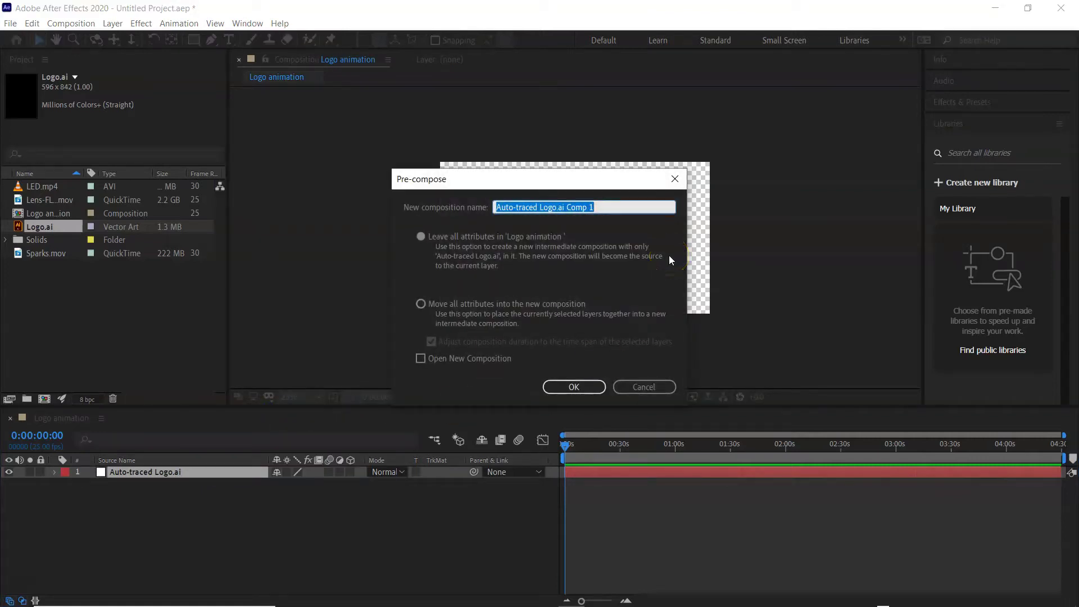
type("Logo")
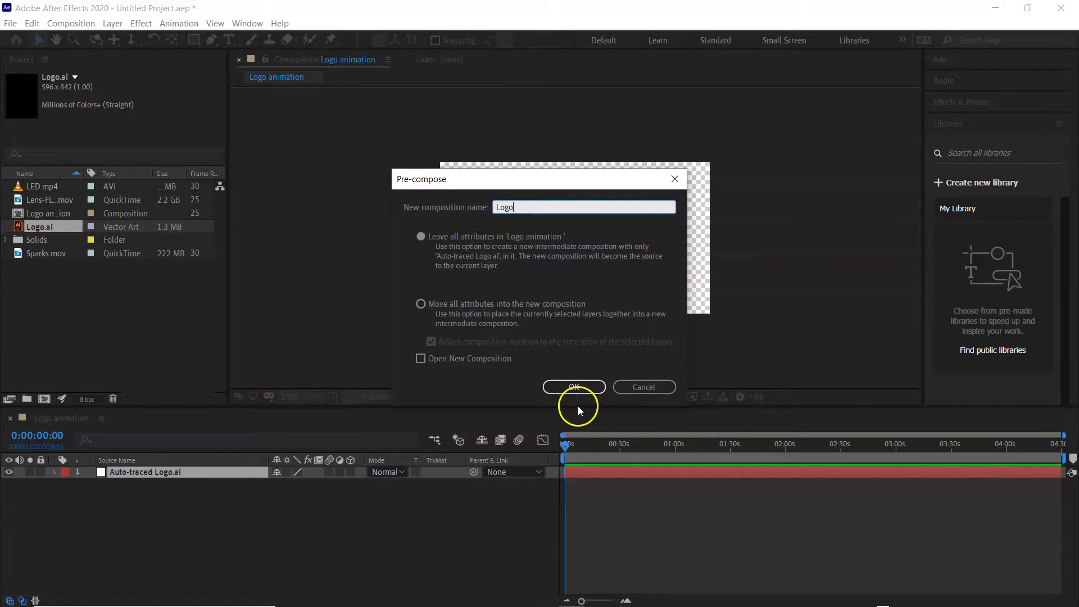
left_click(578, 385)
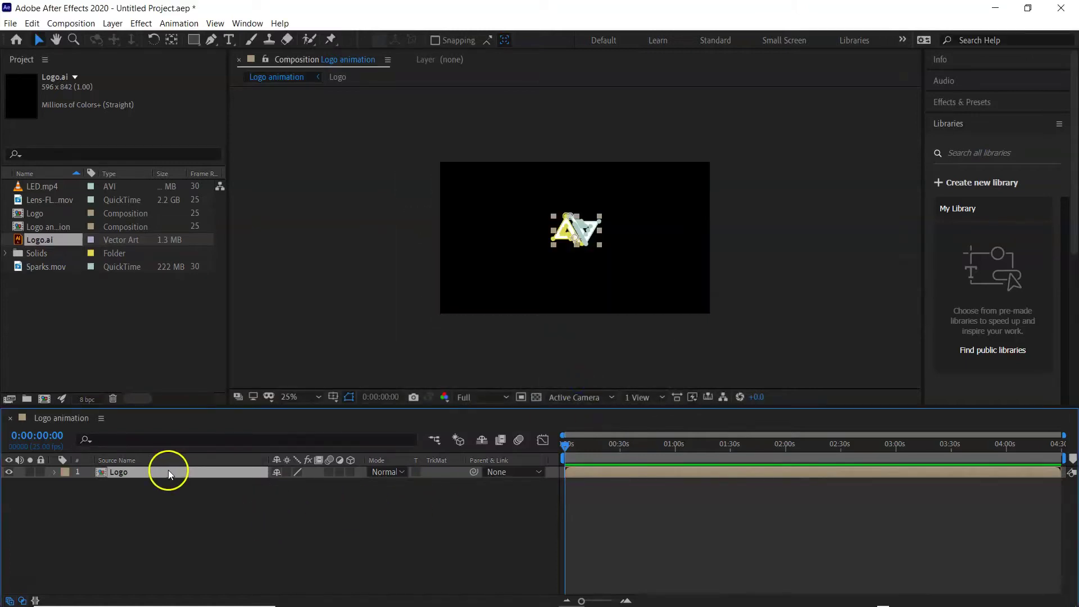
Add a black (000000) solid layer named "E3D" at 1920 × 1080 px to the Logo animation composition
left_click(154, 498)
right_click(155, 500)
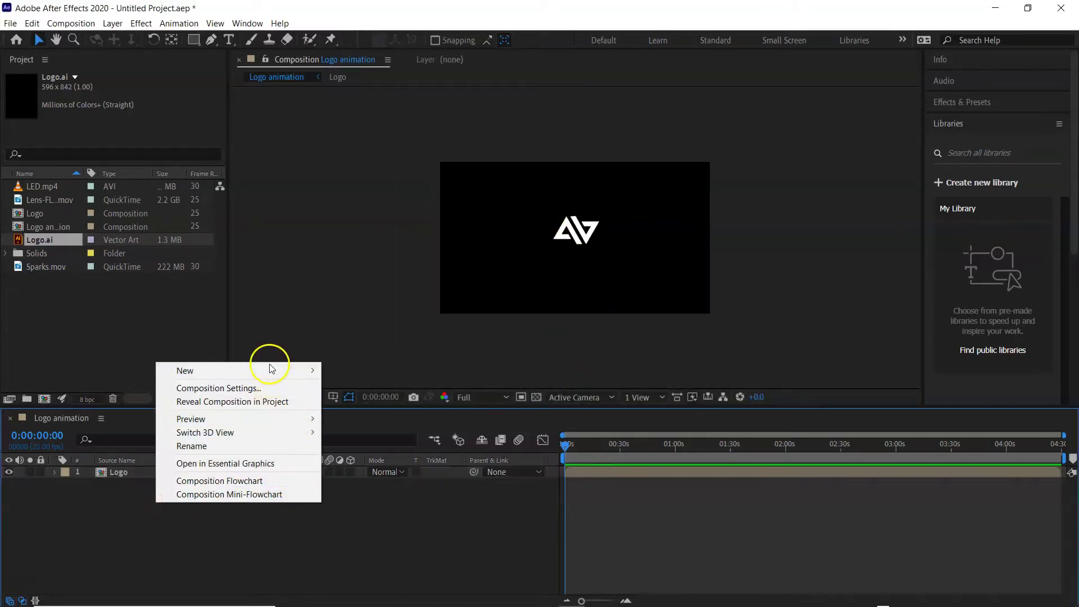
mouse_move(272, 369)
left_click(387, 401)
left_click(541, 382)
left_click_drag(171, 315, 281, 382)
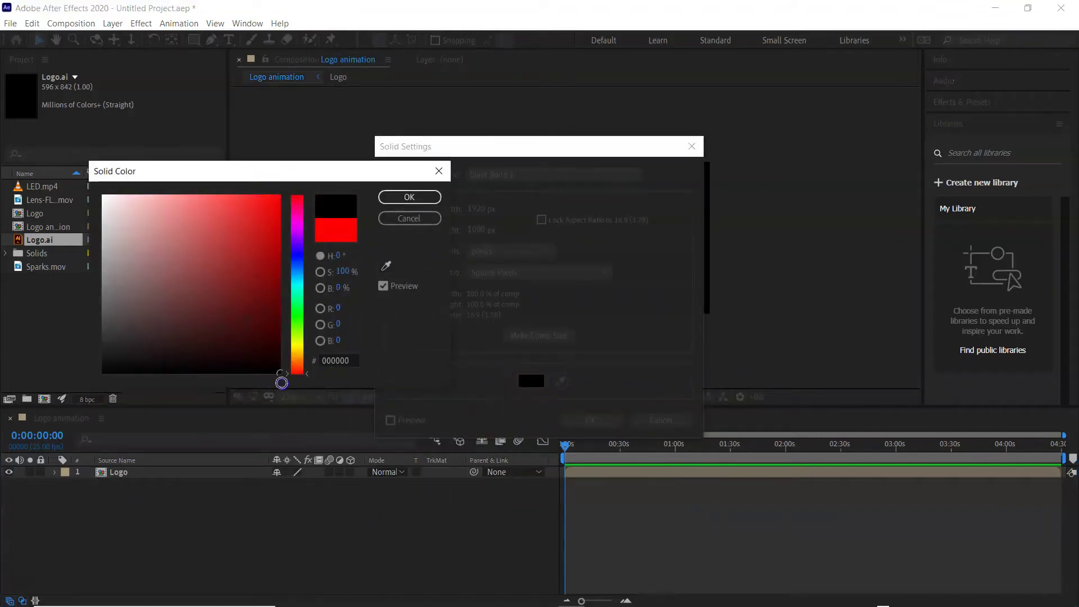
left_click(408, 197)
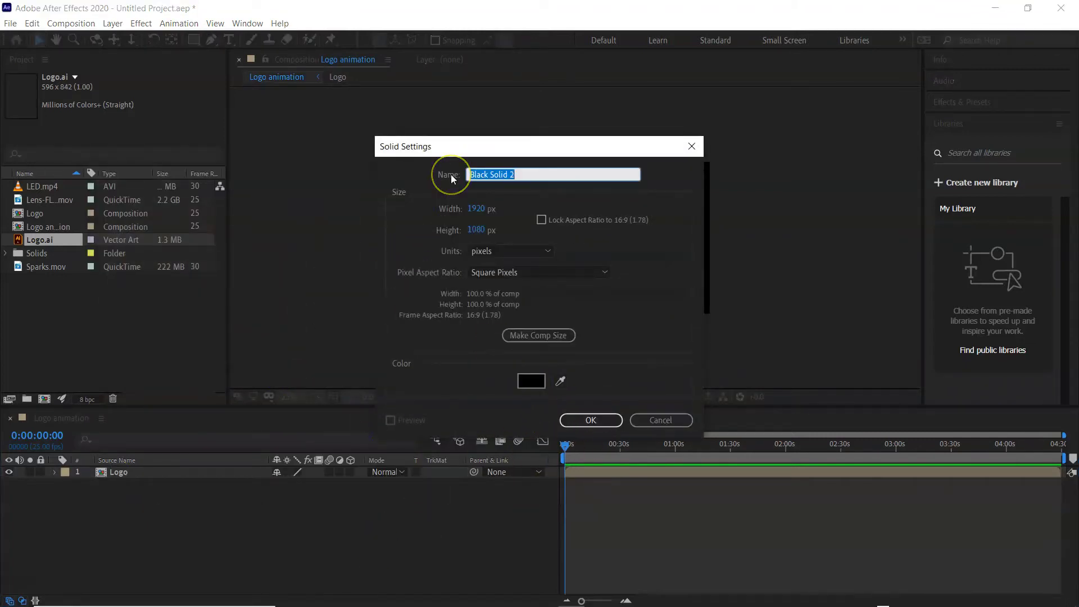
type("E3D")
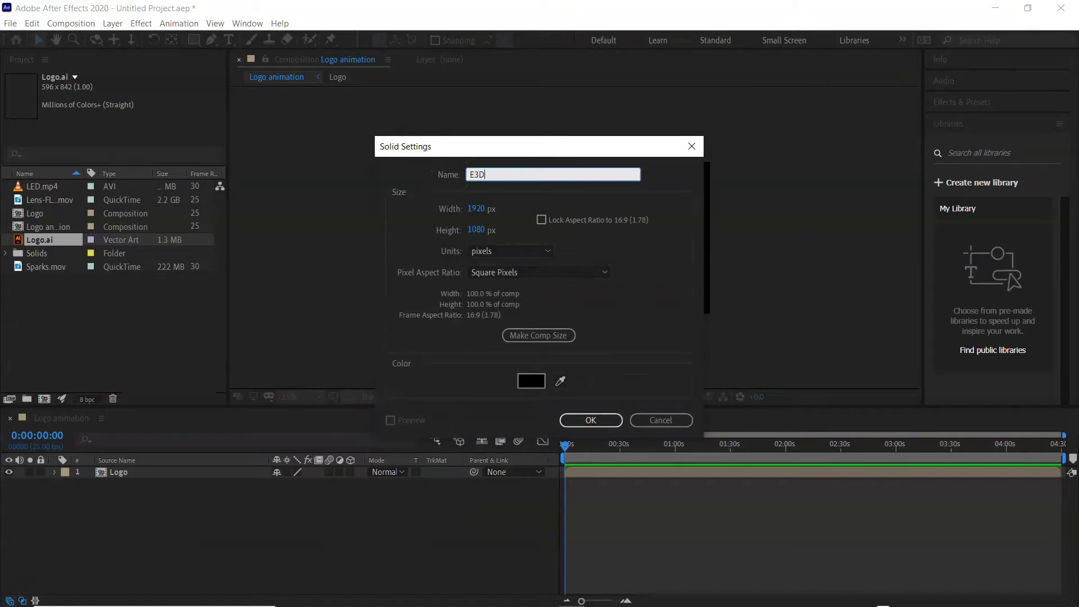
left_click(582, 423)
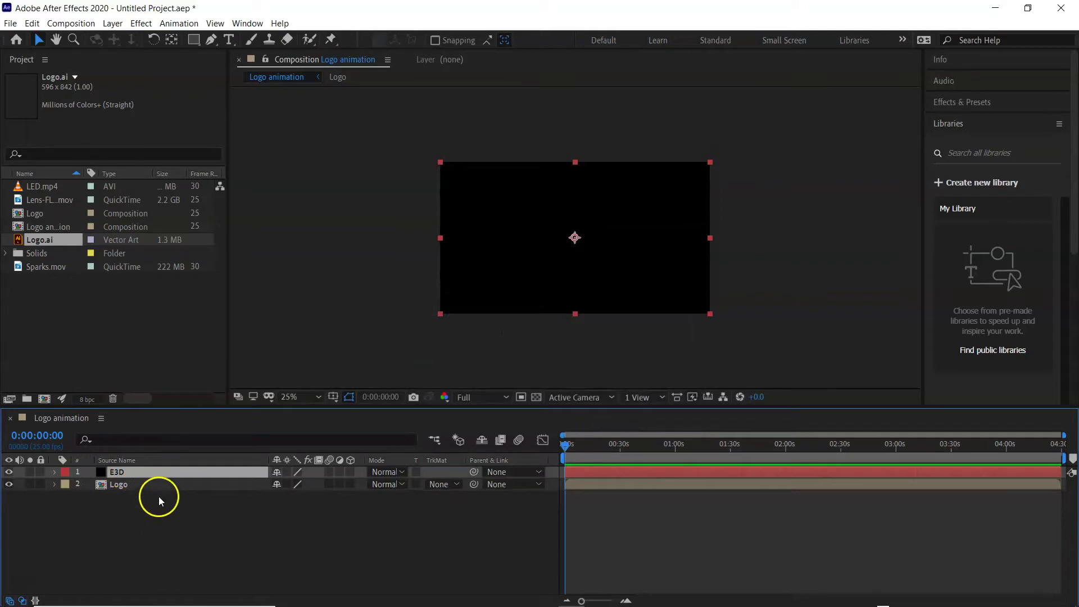
Apply the Video Copilot Element effect to the E3D solid and re-enable refreshing of the composition view
left_click(202, 537)
left_click(171, 483)
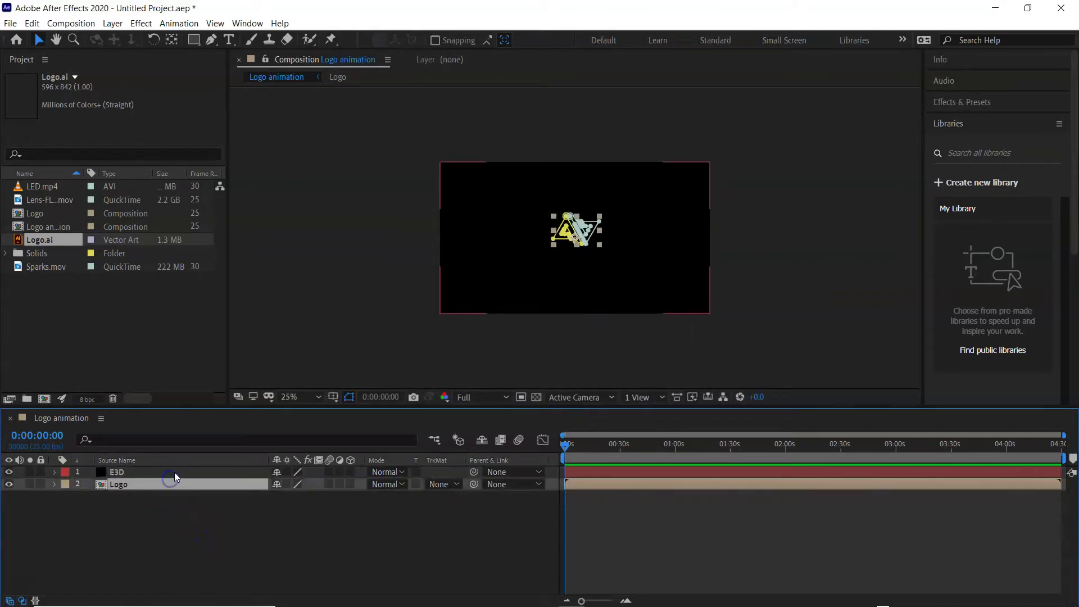
left_click(174, 473)
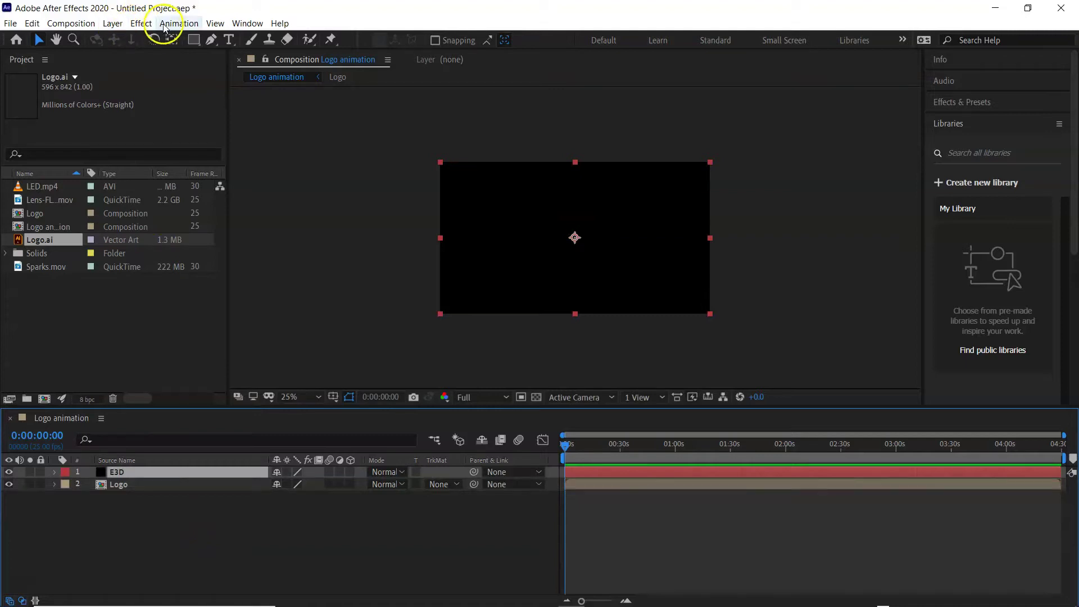
left_click(112, 24)
mouse_move(141, 23)
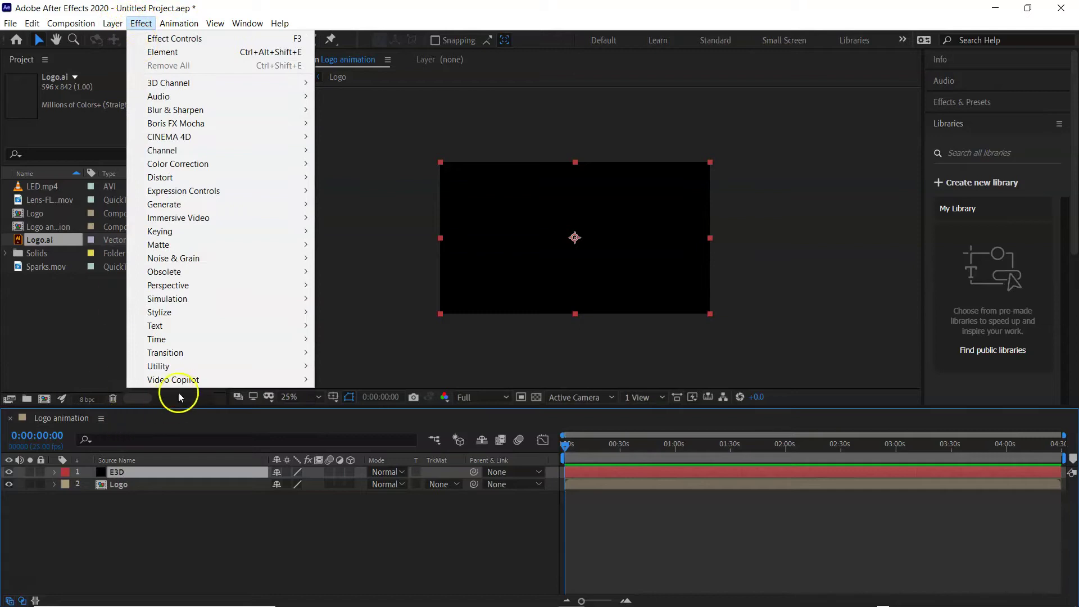
mouse_move(247, 381)
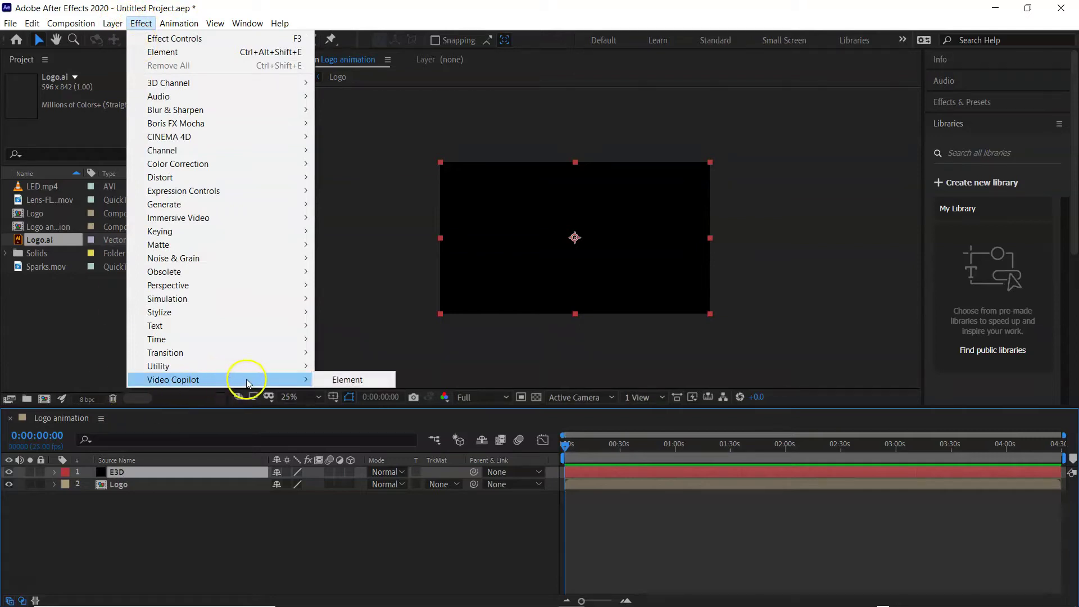
left_click(386, 379)
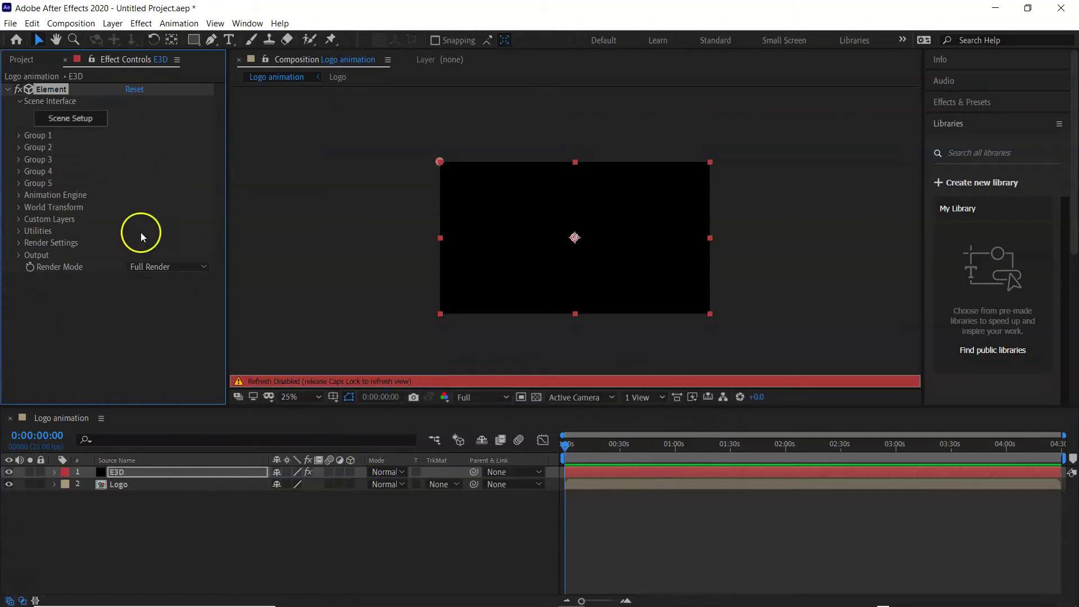
key("Caps_Lock")
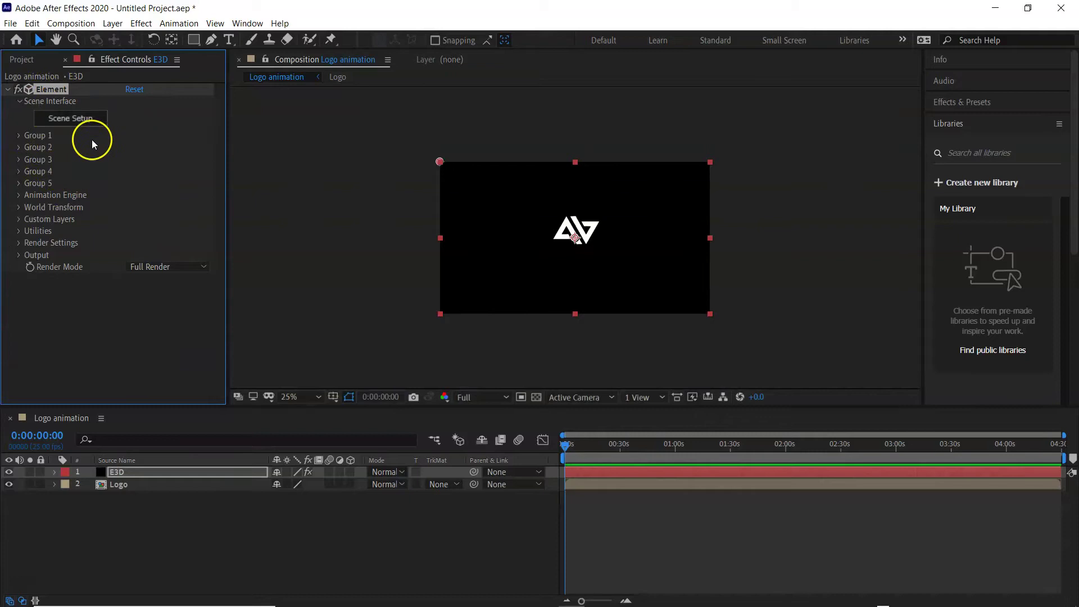
Assign the Logo layer to Path Layer 1 in the Custom Text and Masks of E3D's Element effect
left_click(143, 477)
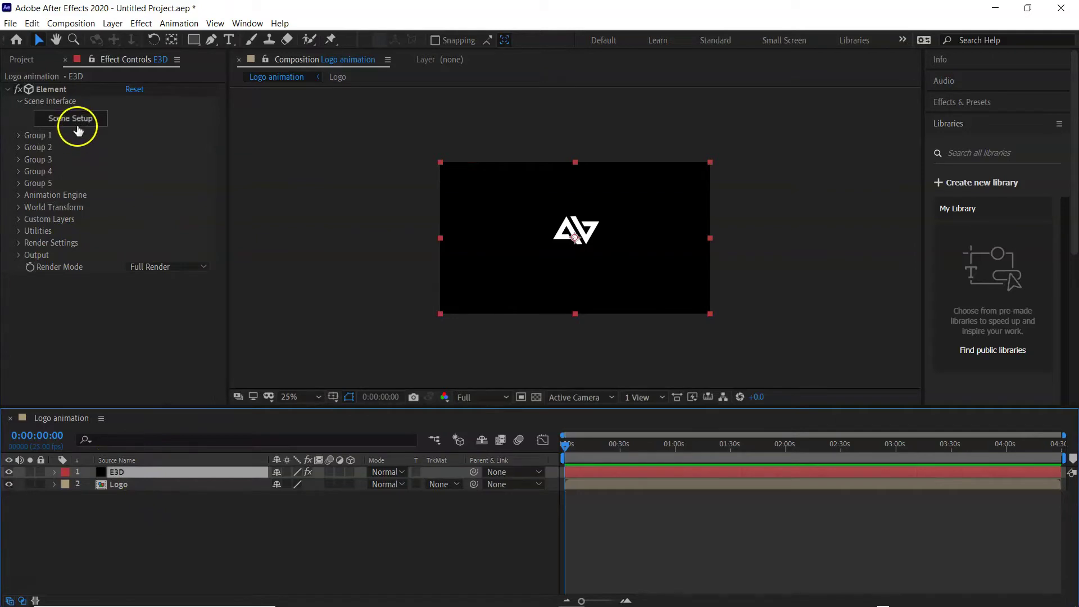
left_click(18, 221)
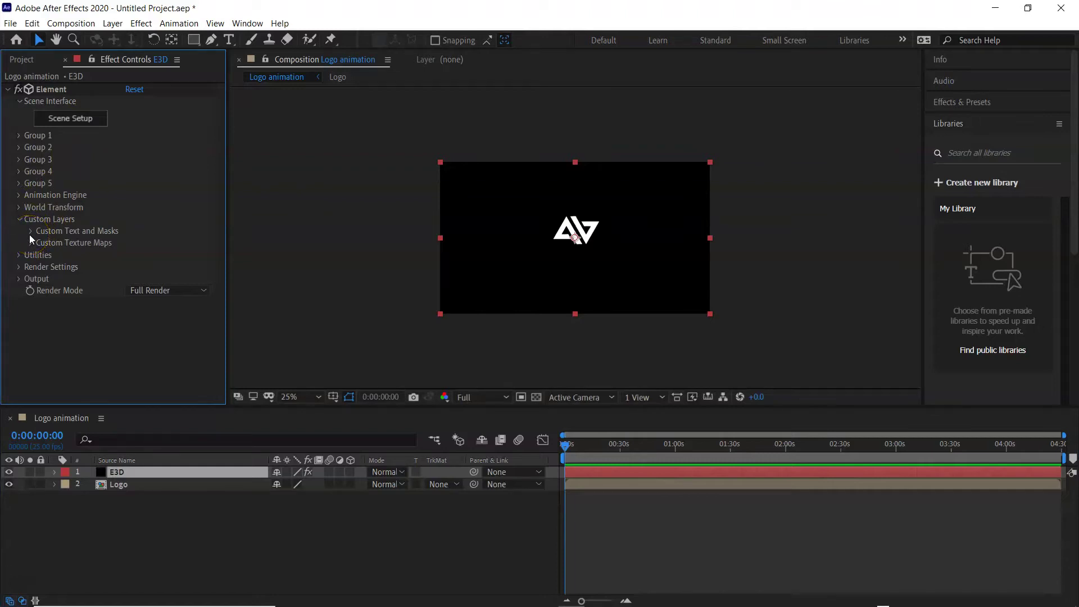
left_click(31, 233)
left_click(141, 231)
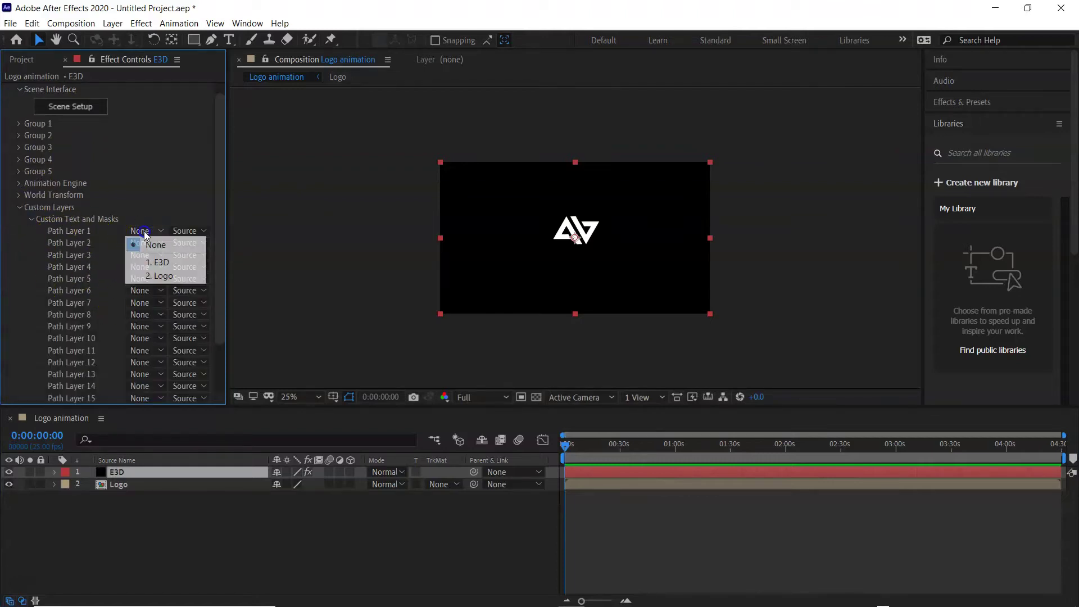
left_click(164, 275)
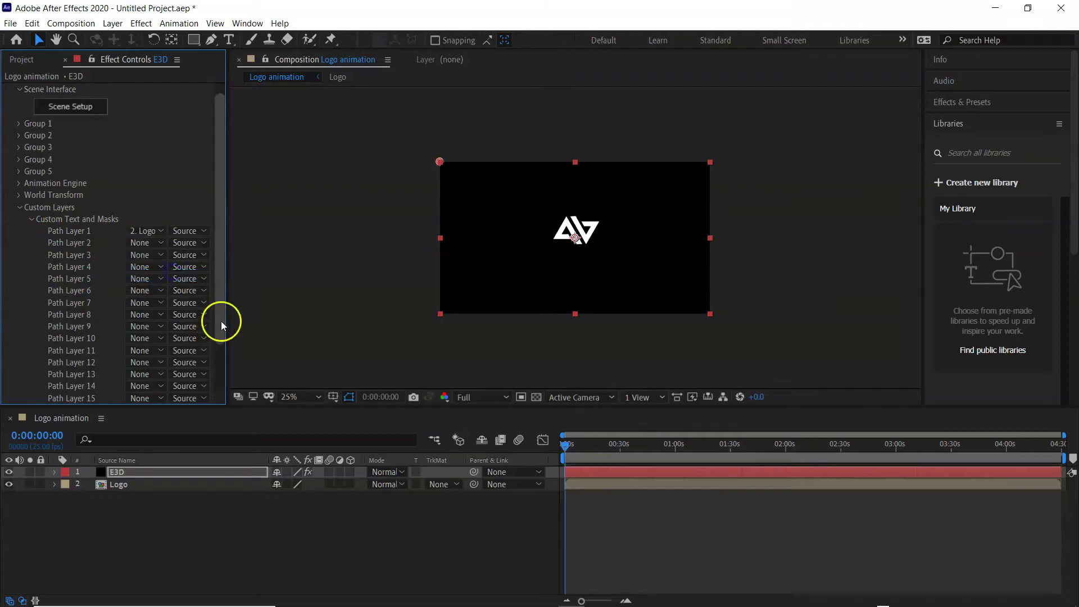
left_click(18, 208)
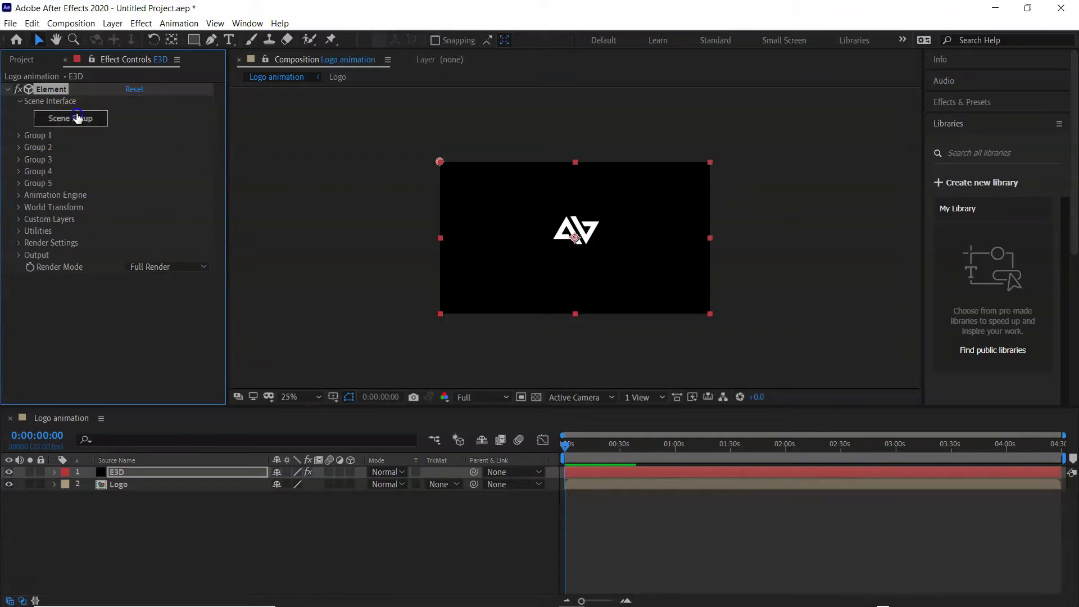
In Element's Scene Setup, extrude the logo path into a 3D model and rotate it about its X axis to lie flat
left_click(77, 118)
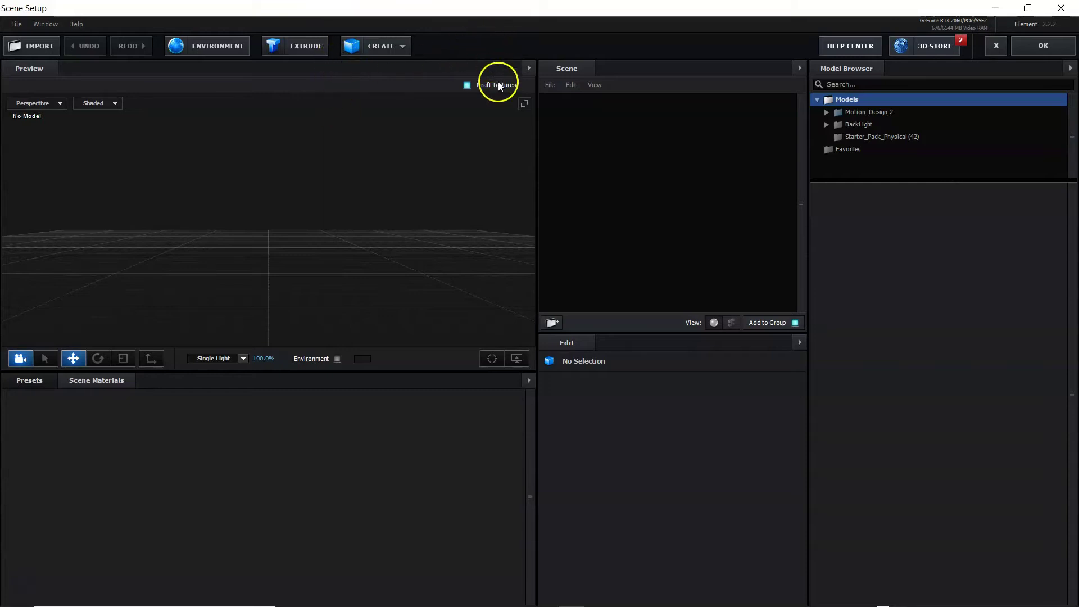
left_click(308, 49)
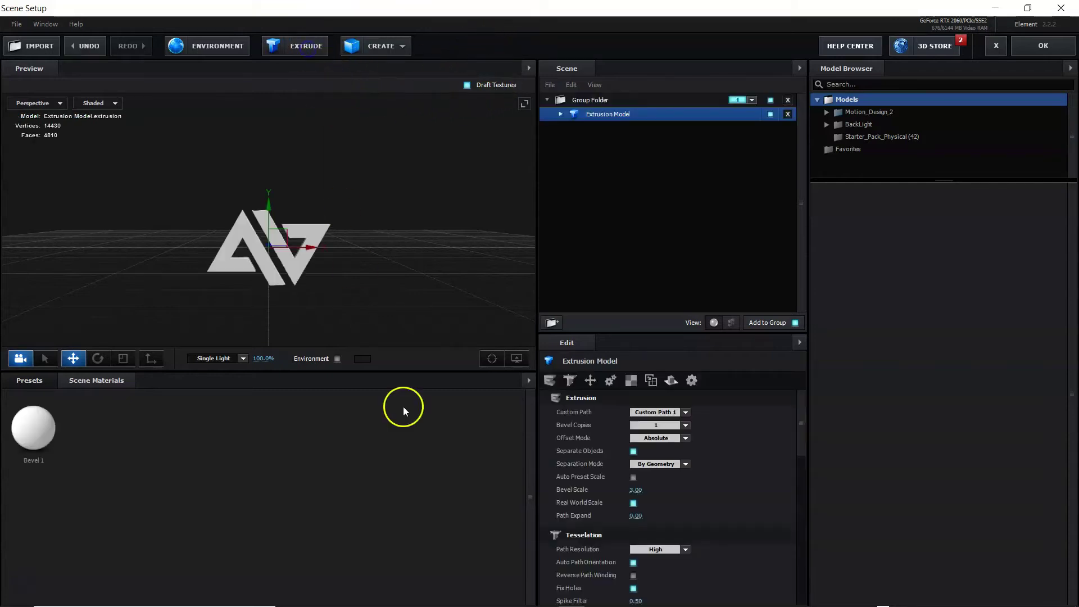
left_click_drag(419, 195, 466, 190)
left_click_drag(316, 298, 496, 252)
left_click(98, 358)
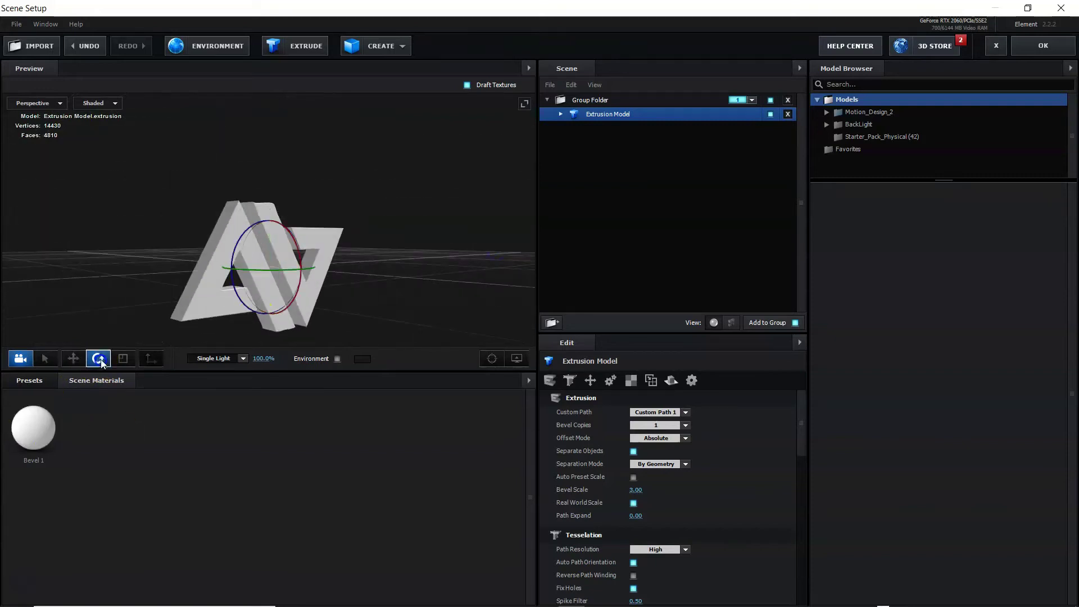
left_click_drag(291, 293, 267, 208)
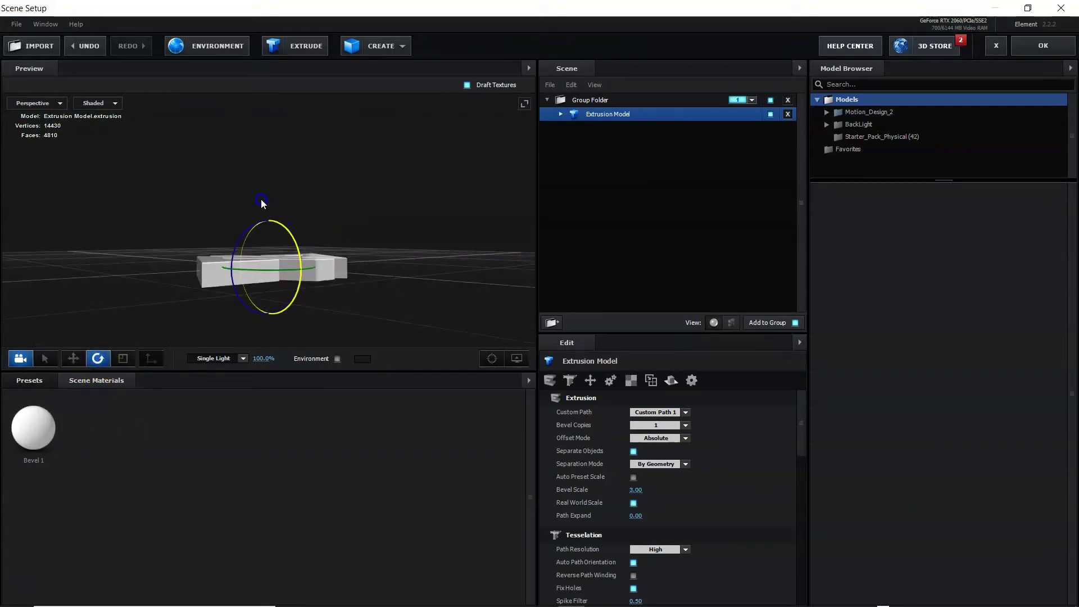
left_click_drag(429, 251, 376, 281)
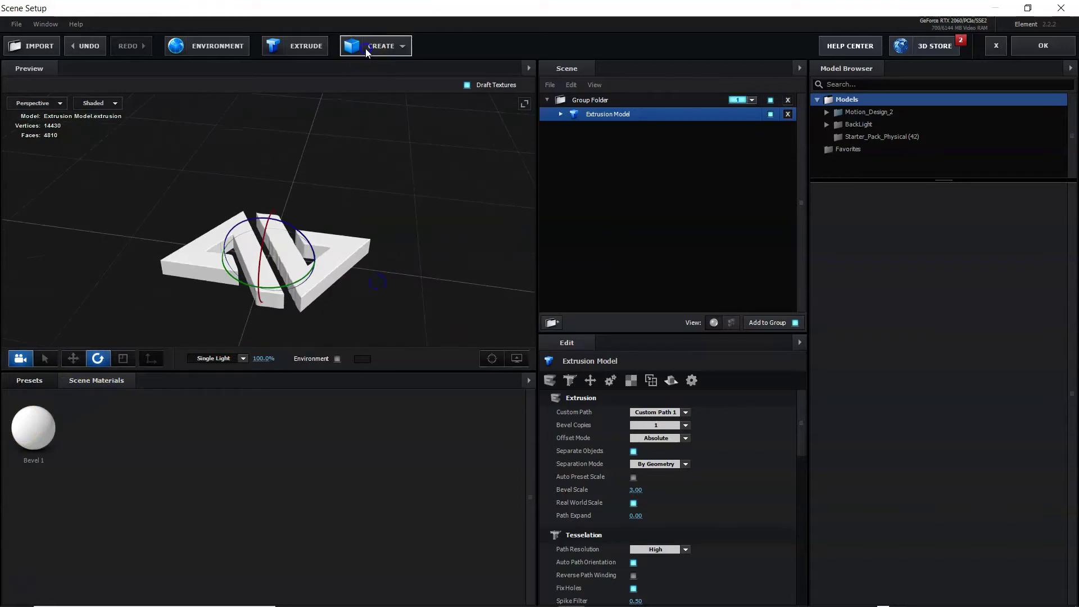
Create a plane model beneath the logo and scale it uniformly to about 973.8%
left_click(365, 48)
left_click(528, 76)
left_click(303, 227)
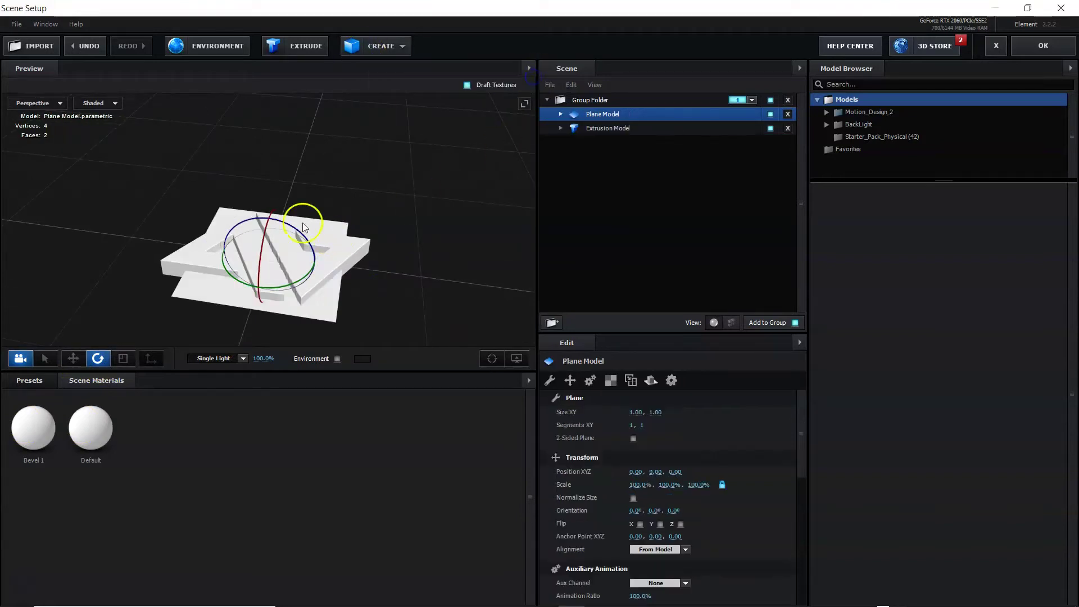
left_click(74, 359)
left_click(121, 358)
left_click_drag(271, 258, 339, 147)
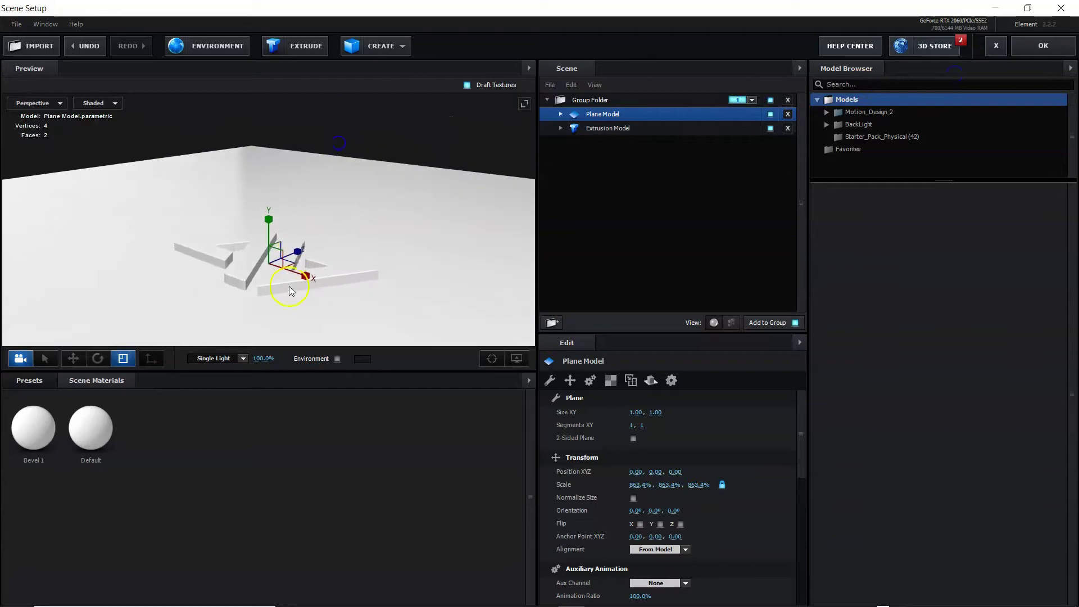
left_click_drag(271, 263, 373, 228)
Move the Extrusion Model slightly upward along its vertical axis so the logo stands higher out of the plane
left_click_drag(137, 323, 237, 304)
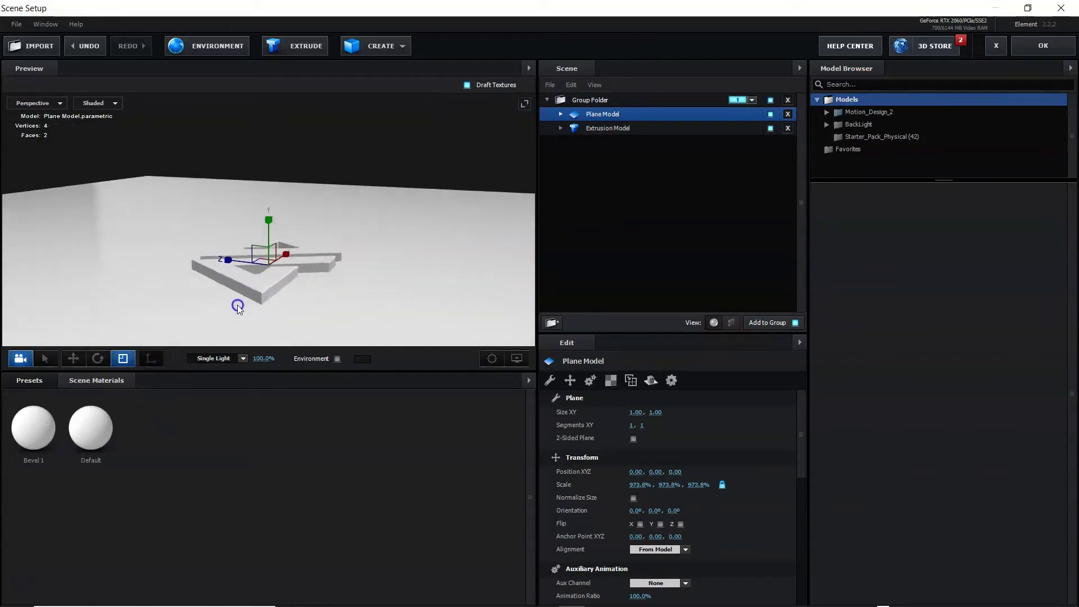
left_click_drag(288, 272, 396, 287)
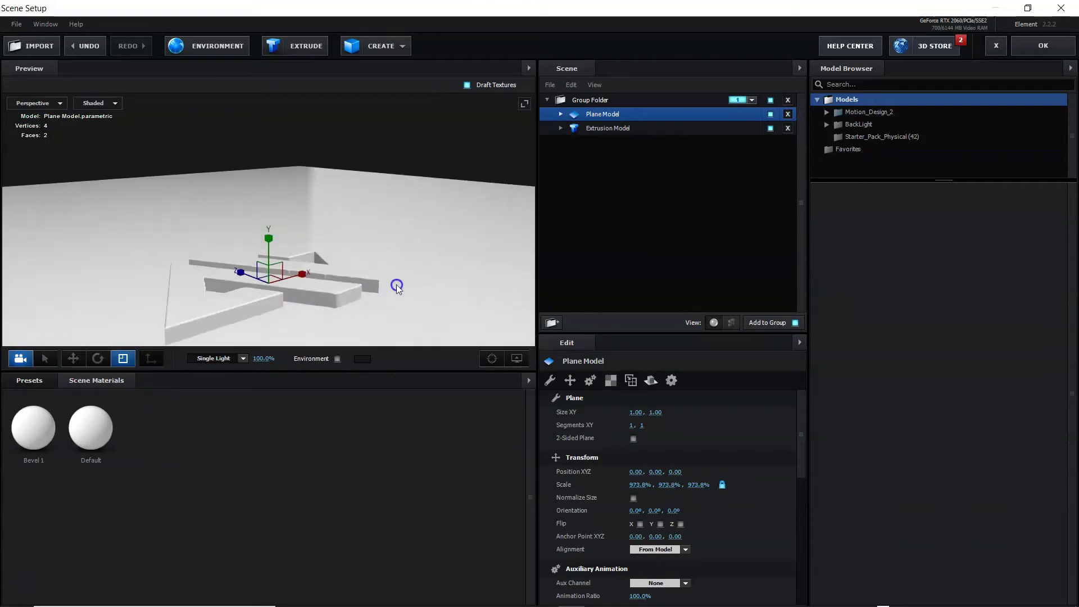
left_click(615, 130)
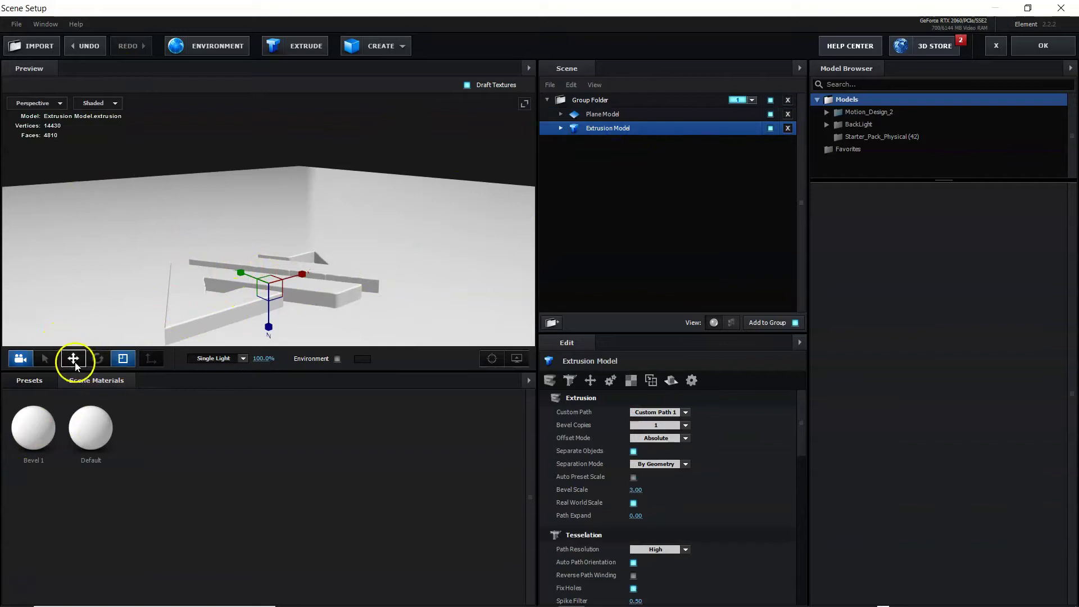
left_click(45, 358)
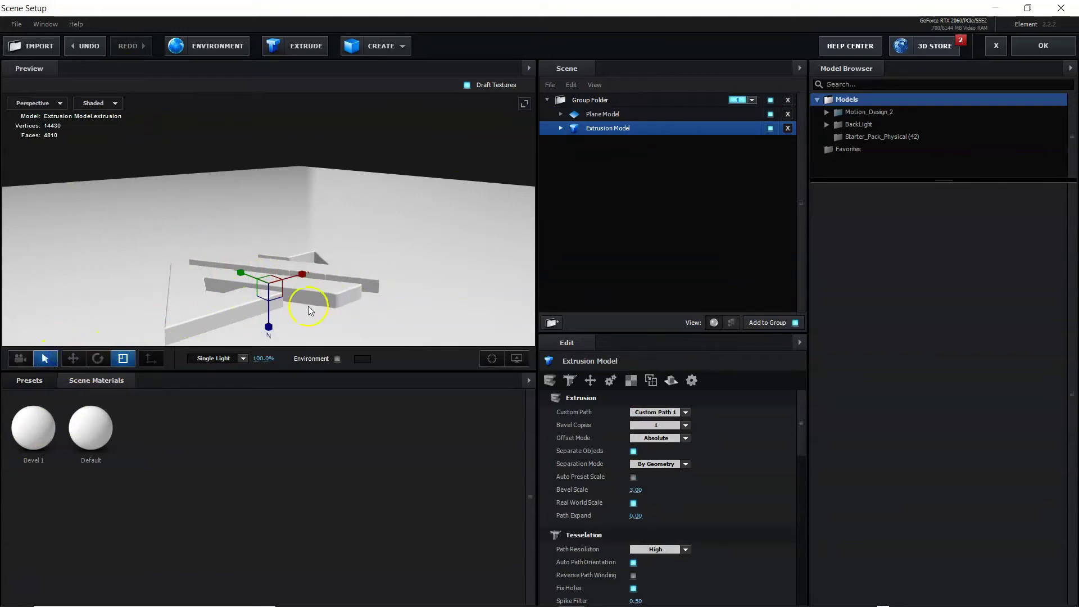
left_click(73, 358)
left_click_drag(271, 243, 279, 231)
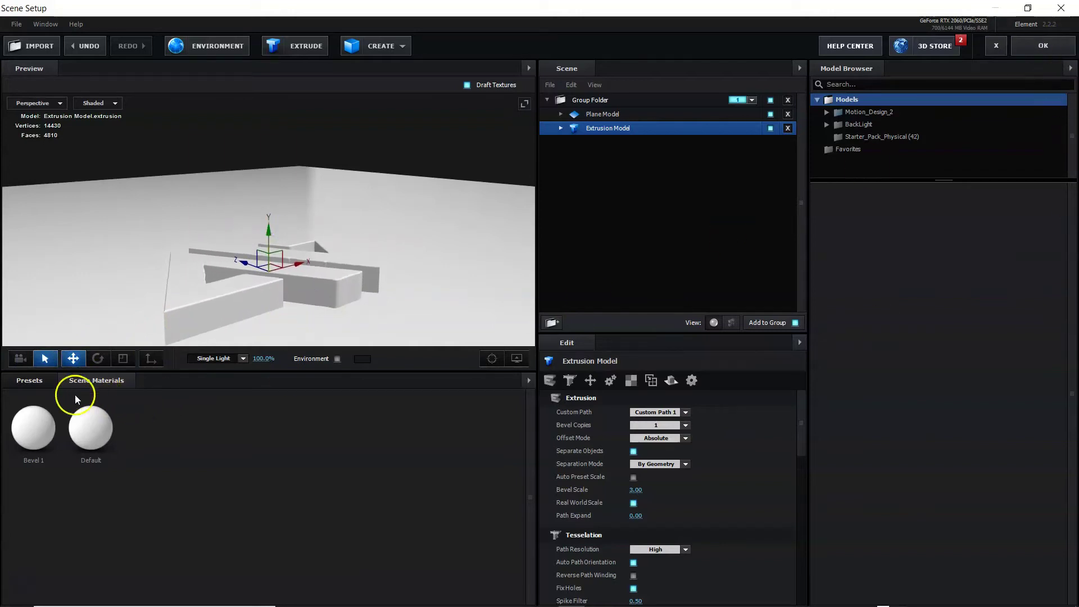
Apply the metal_black material from the Pro_Shaders_2 Metal presets to the plane
left_click(28, 385)
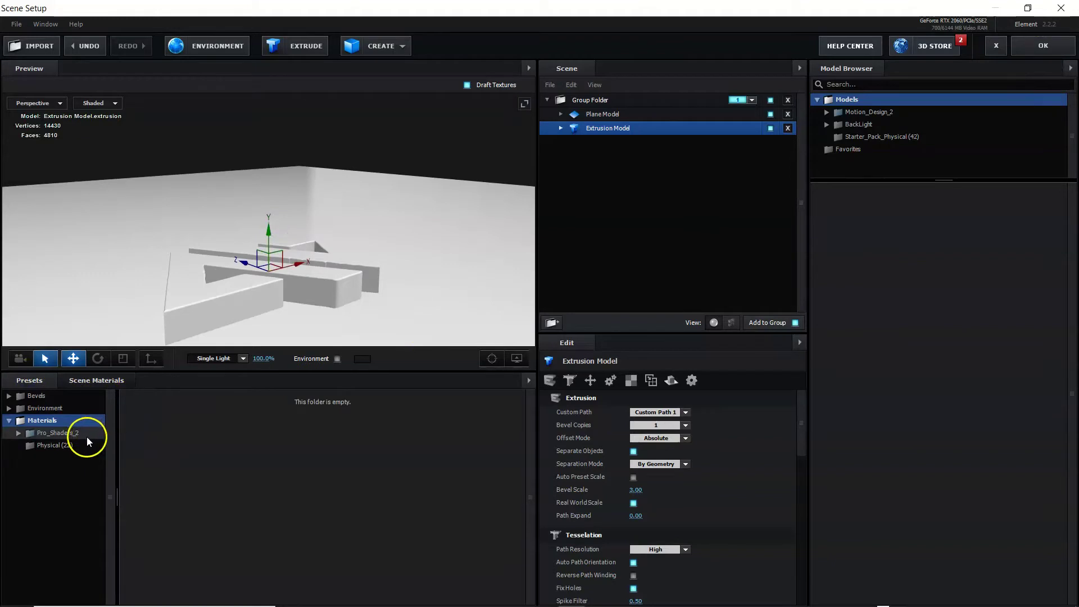
left_click(19, 432)
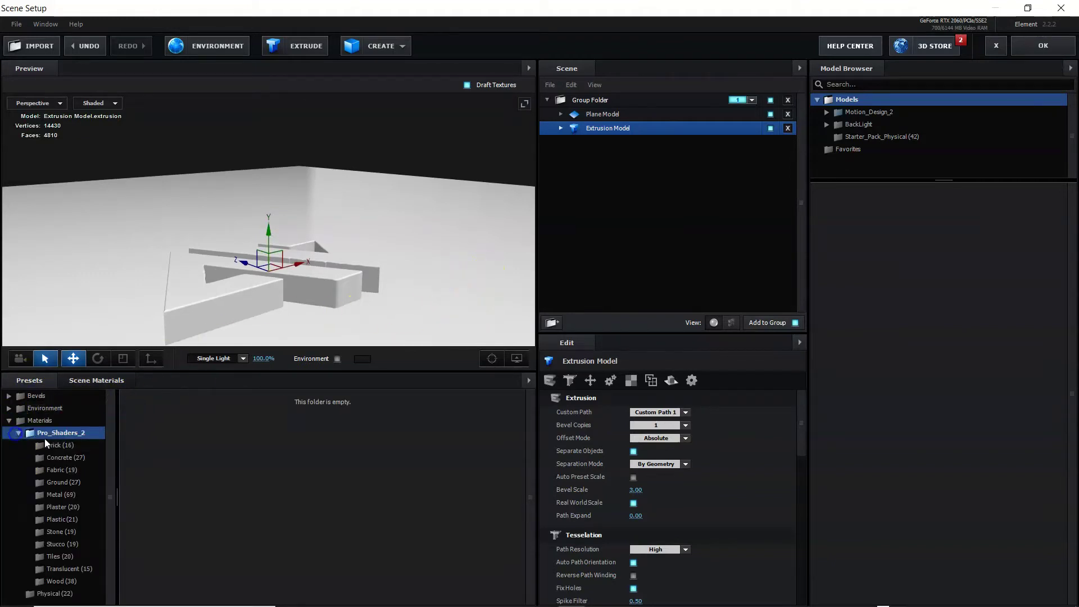
left_click(80, 494)
scroll(423, 472, "down", 2)
scroll(429, 482, "down", 5)
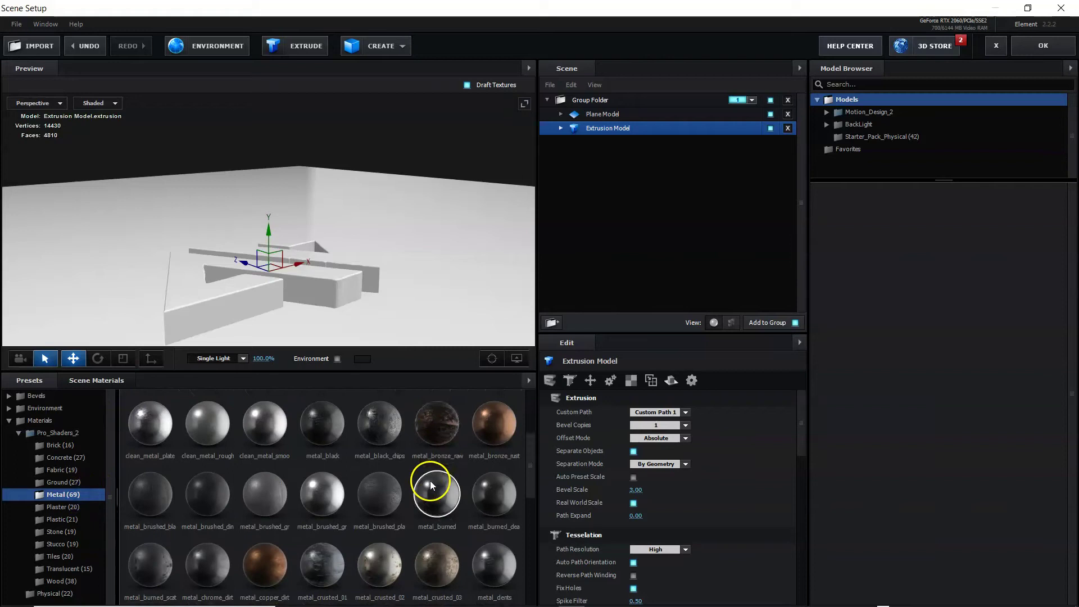
scroll(436, 523, "down", 4)
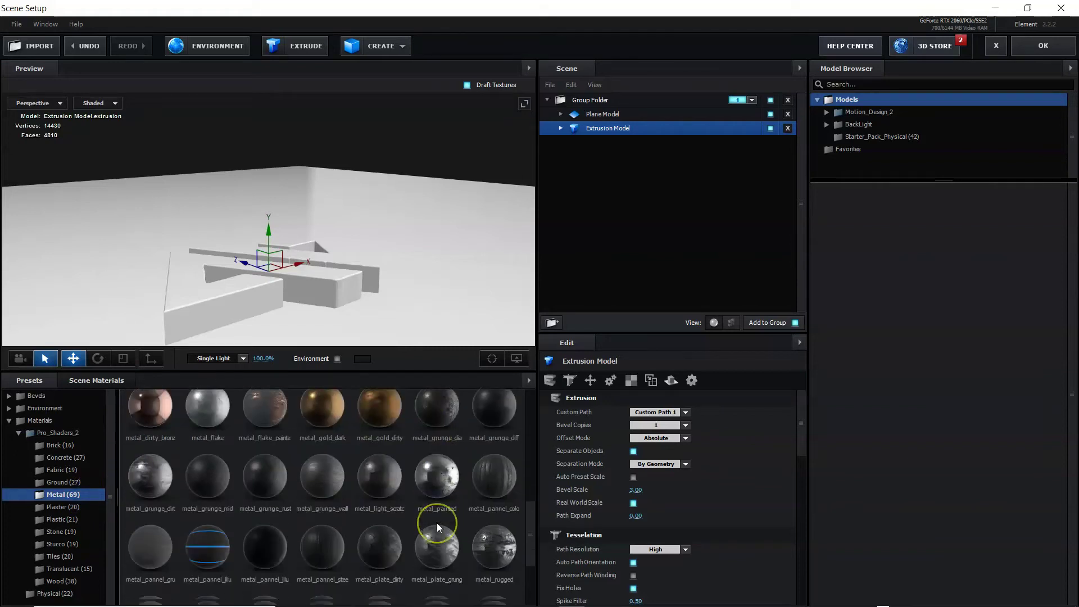
scroll(417, 544, "up", 8)
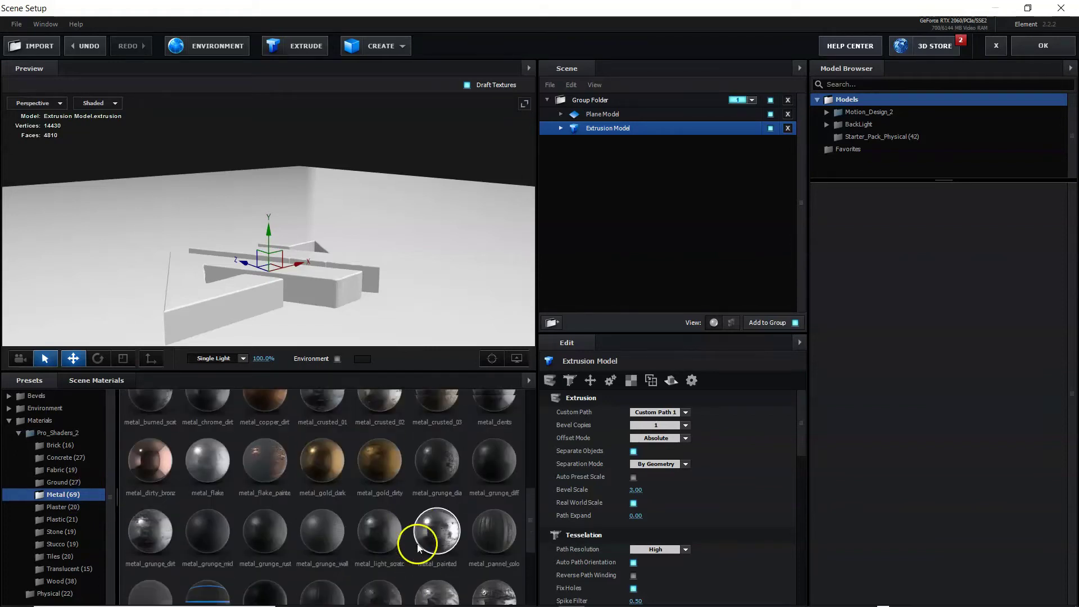
scroll(414, 546, "up", 4)
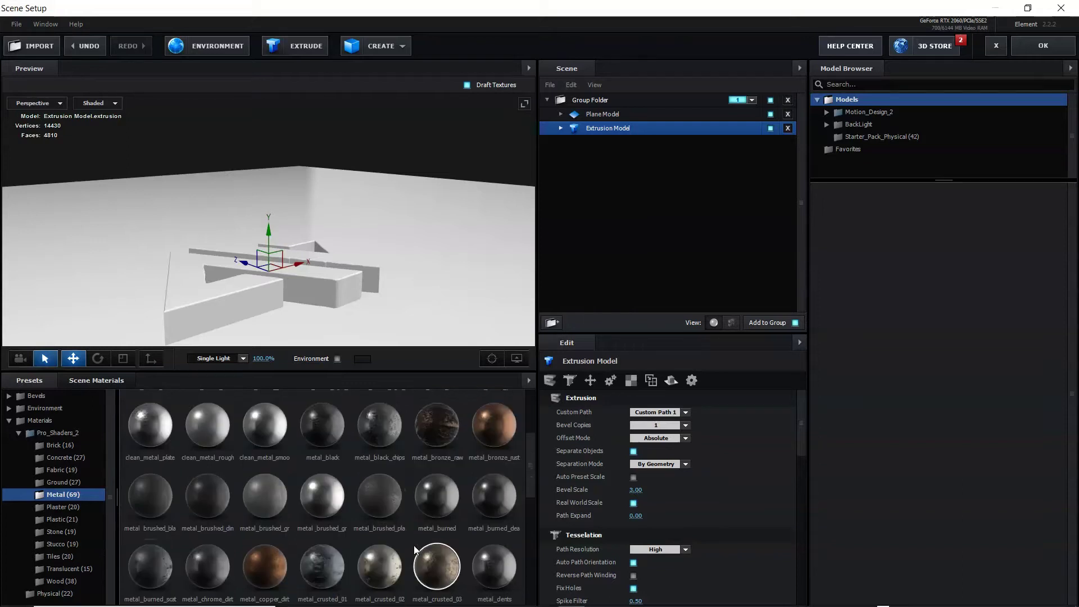
left_click(416, 543)
scroll(336, 462, "down", 2)
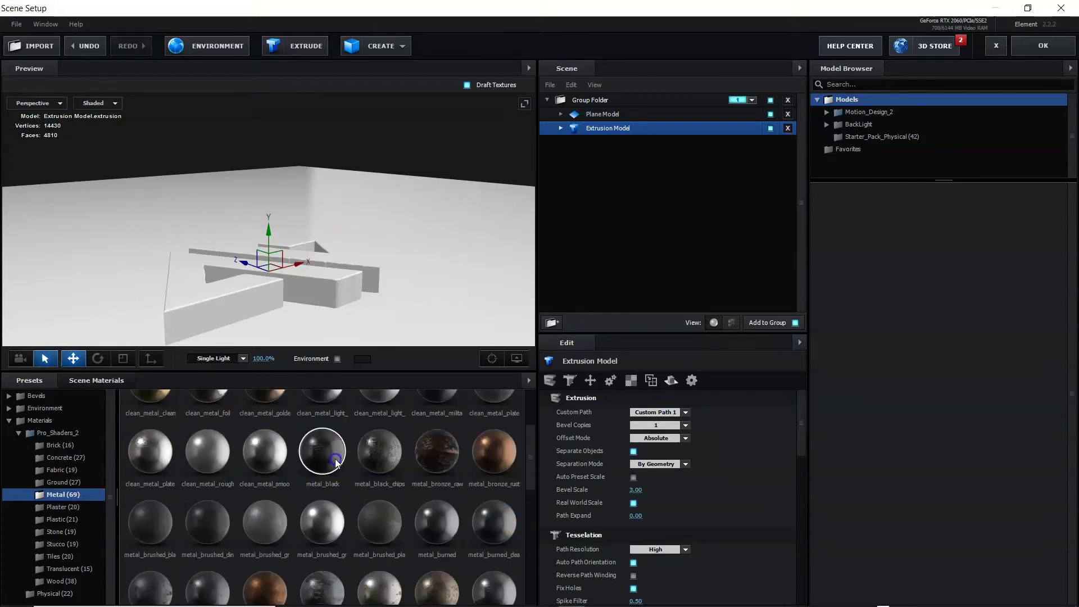
left_click_drag(329, 457, 437, 321)
left_click(436, 270)
Apply the Racing bevel preset from the Physical bevels to the Extrusion Model
left_click_drag(436, 269, 364, 288)
left_click_drag(439, 230, 457, 170)
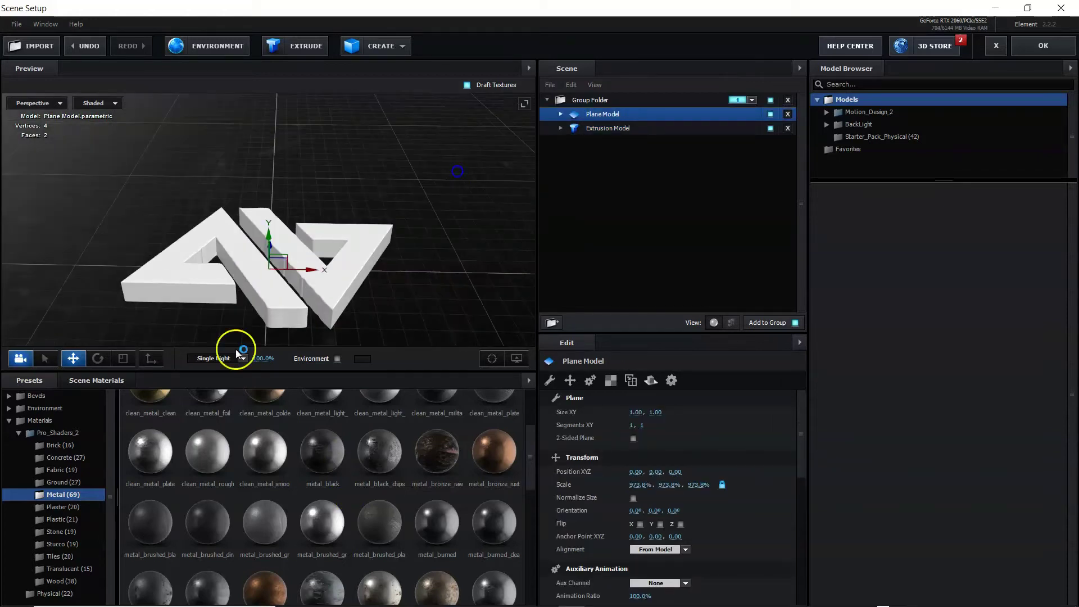
left_click(9, 422)
left_click(10, 398)
left_click(43, 409)
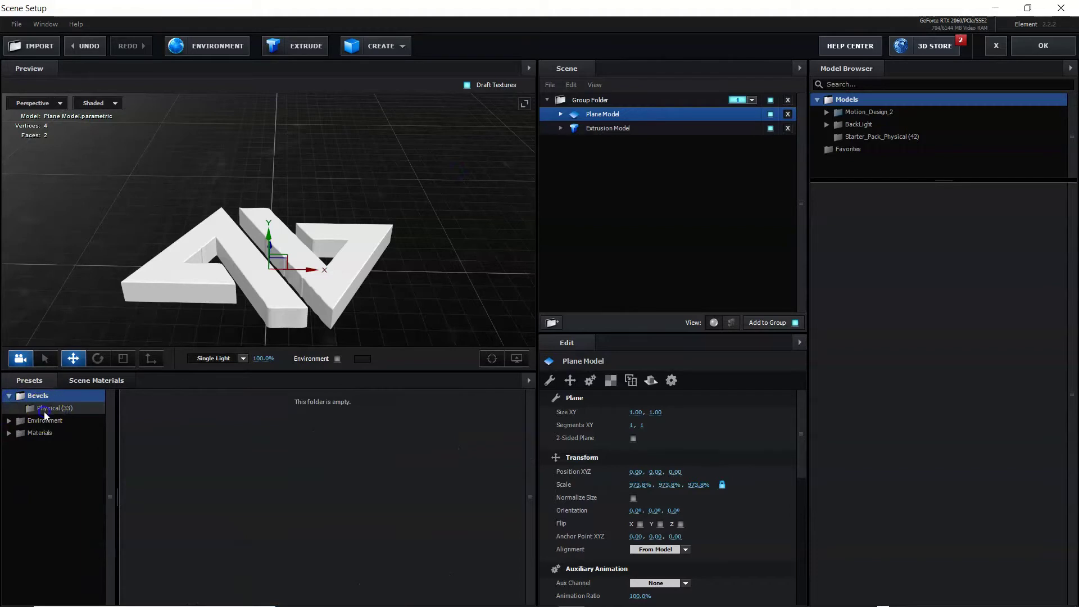
scroll(248, 521, "down", 1)
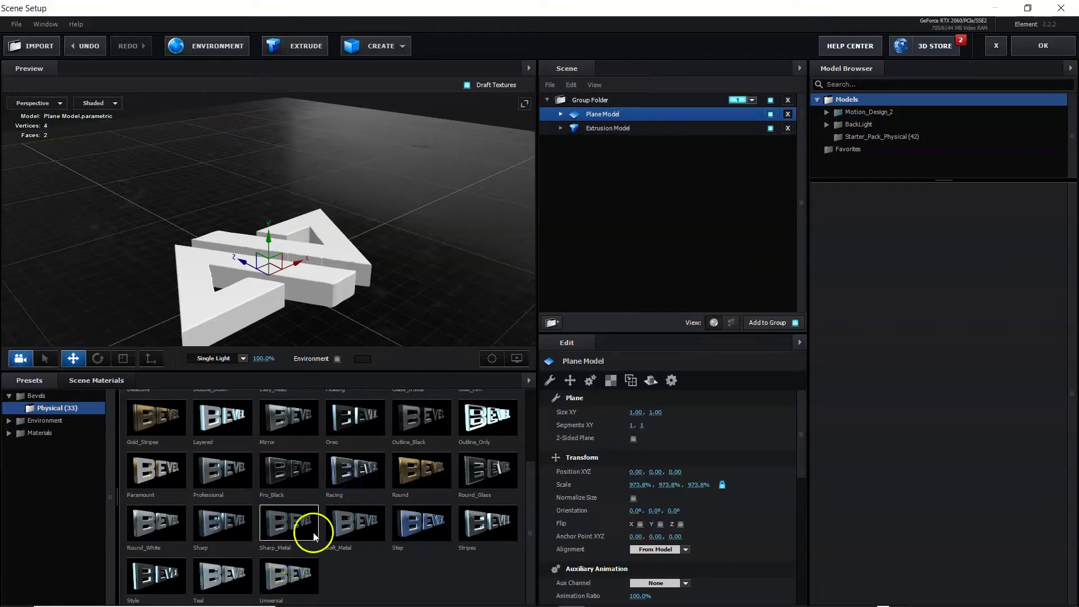
left_click_drag(345, 472, 613, 130)
Set the Extrusion Model's Glass_Tint bevel to Extrude 0.81, Expand Edges 1.07 and Bevel Depth 1.20
left_click_drag(406, 204, 385, 235)
left_click_drag(234, 315, 429, 232)
left_click_drag(382, 329, 433, 303)
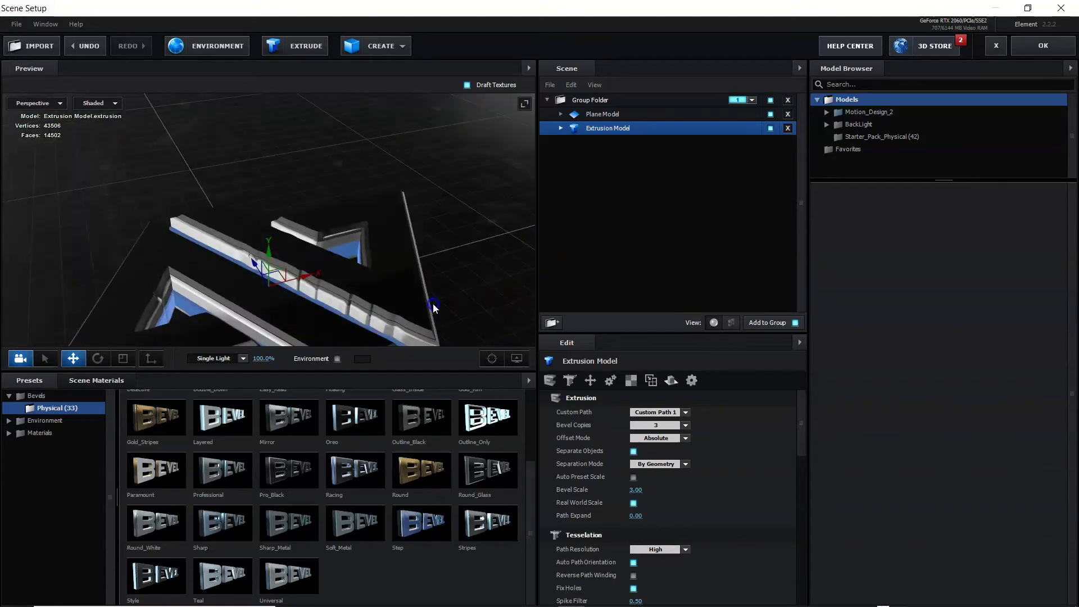
scroll(433, 302, "down", 4)
left_click_drag(415, 293, 515, 325)
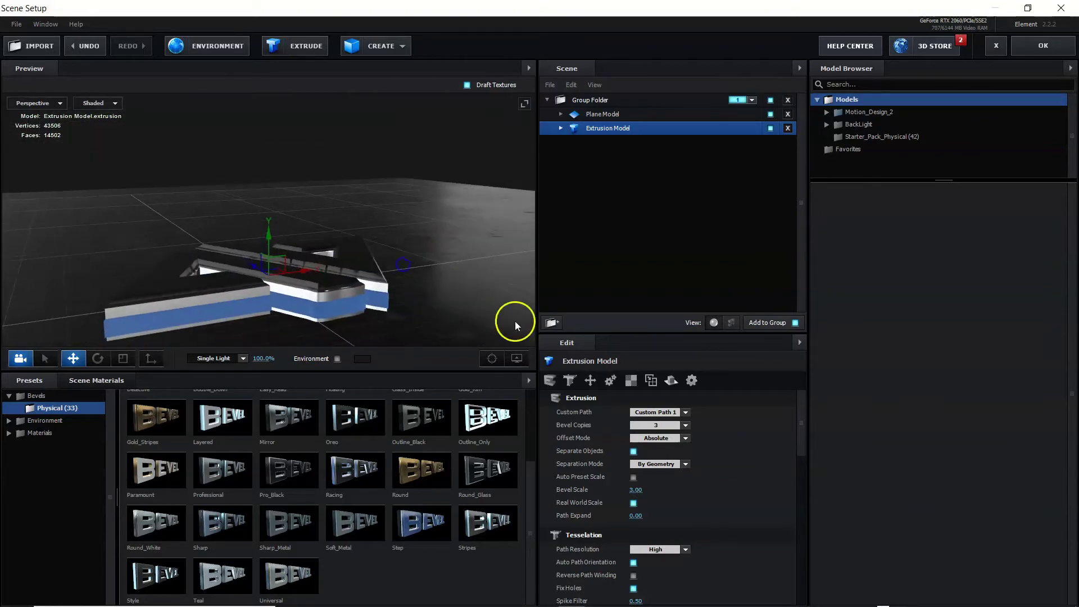
left_click(561, 129)
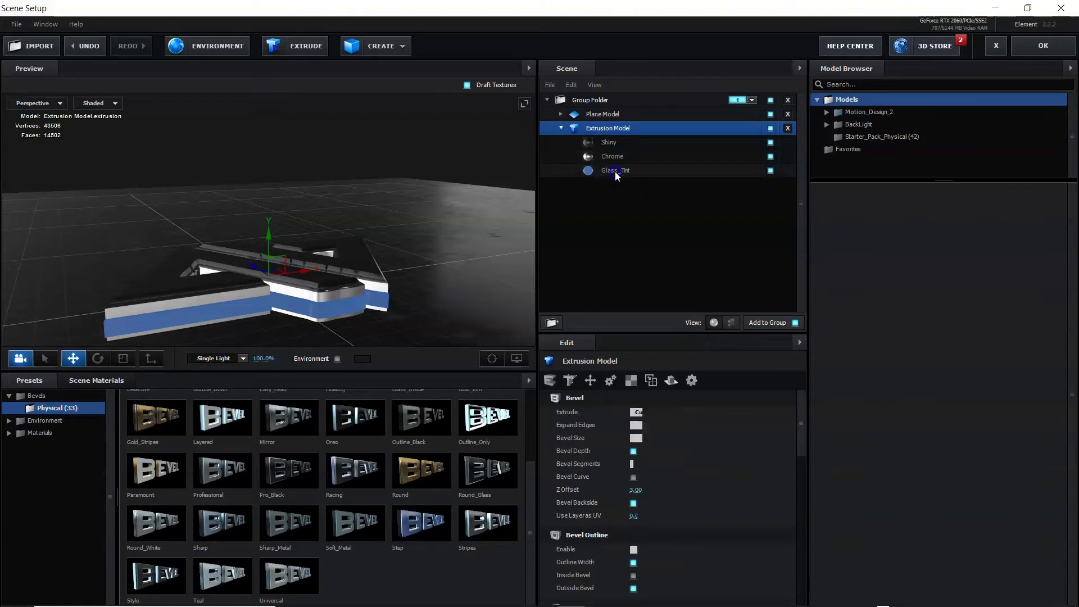
left_click(615, 170)
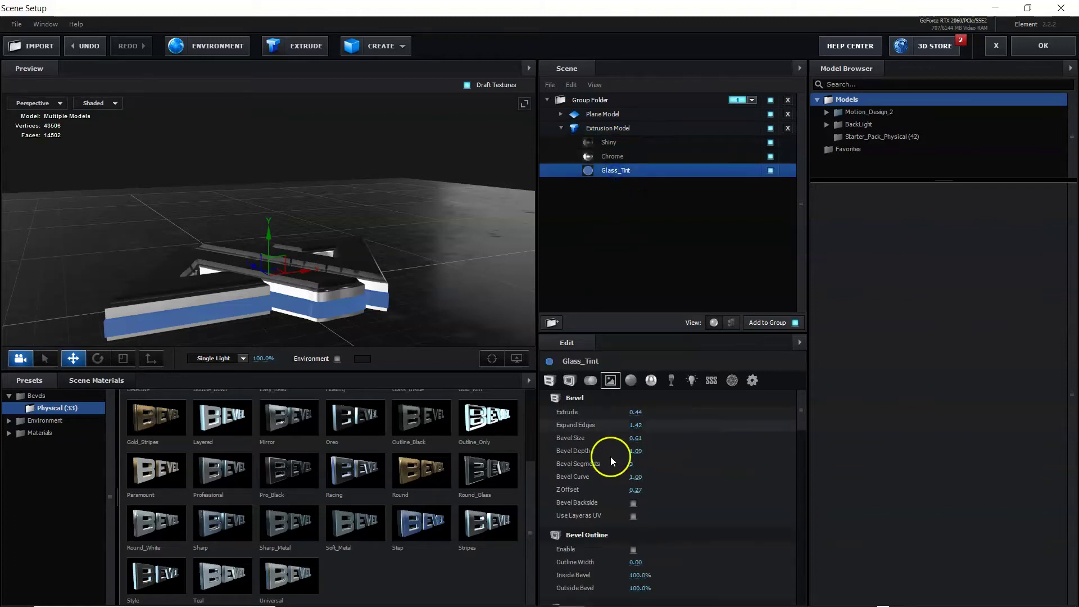
mouse_move(636, 413)
left_mouse_down()
mouse_move(651, 418)
mouse_move(619, 433)
mouse_move(646, 410)
left_mouse_up()
left_click(635, 426)
left_click(637, 411)
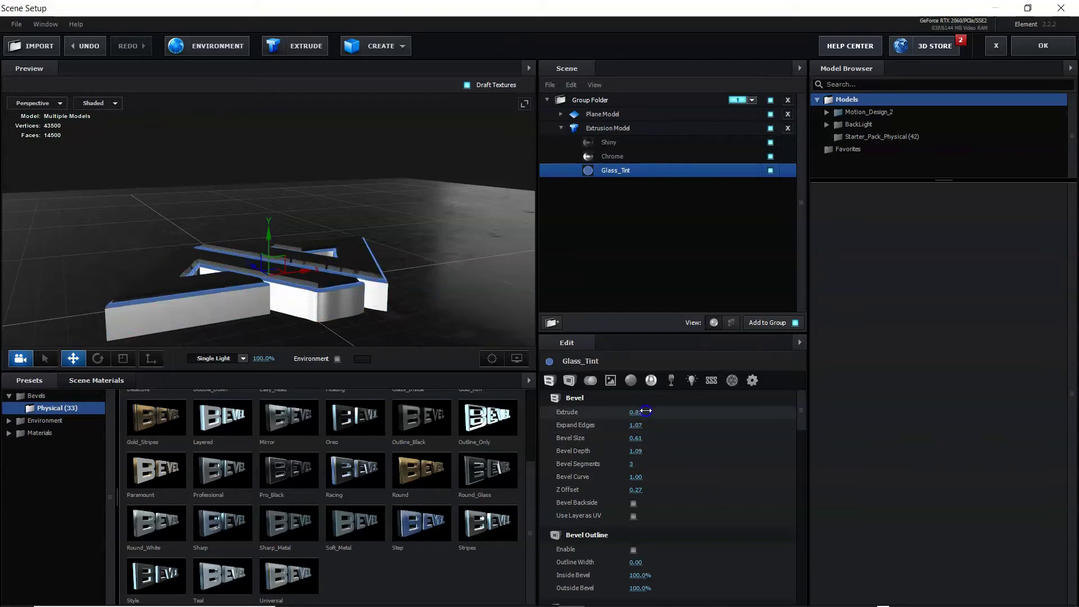
left_click_drag(638, 451, 649, 450)
Fine-tune the Glass_Tint bevel to Expand Edges 1.11 and Extrude 0.84
left_click_drag(463, 232, 289, 268)
left_click_drag(433, 320, 221, 321)
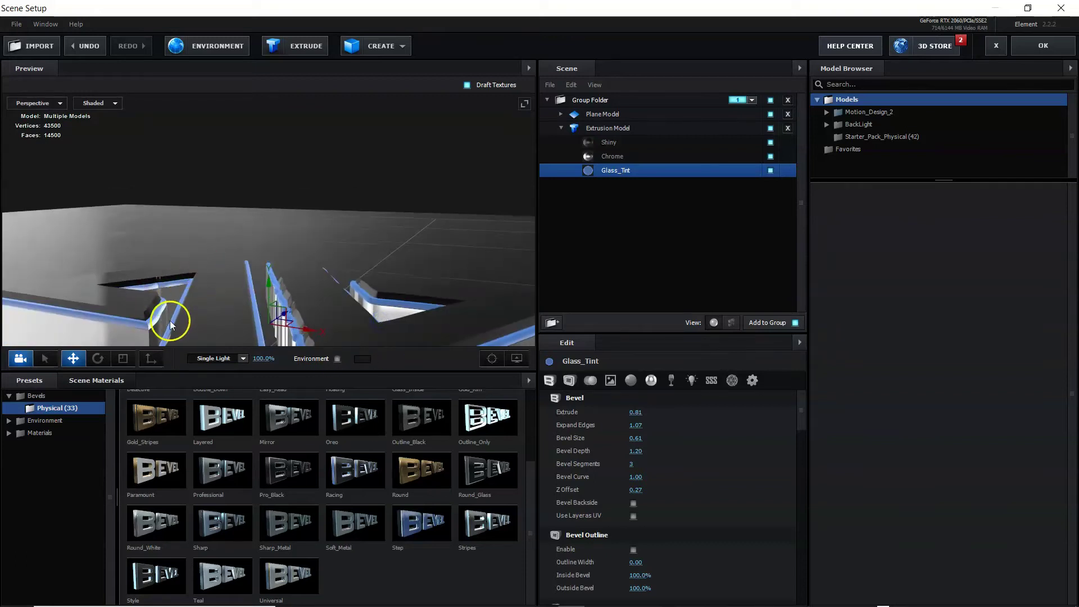
left_click_drag(639, 427, 636, 429)
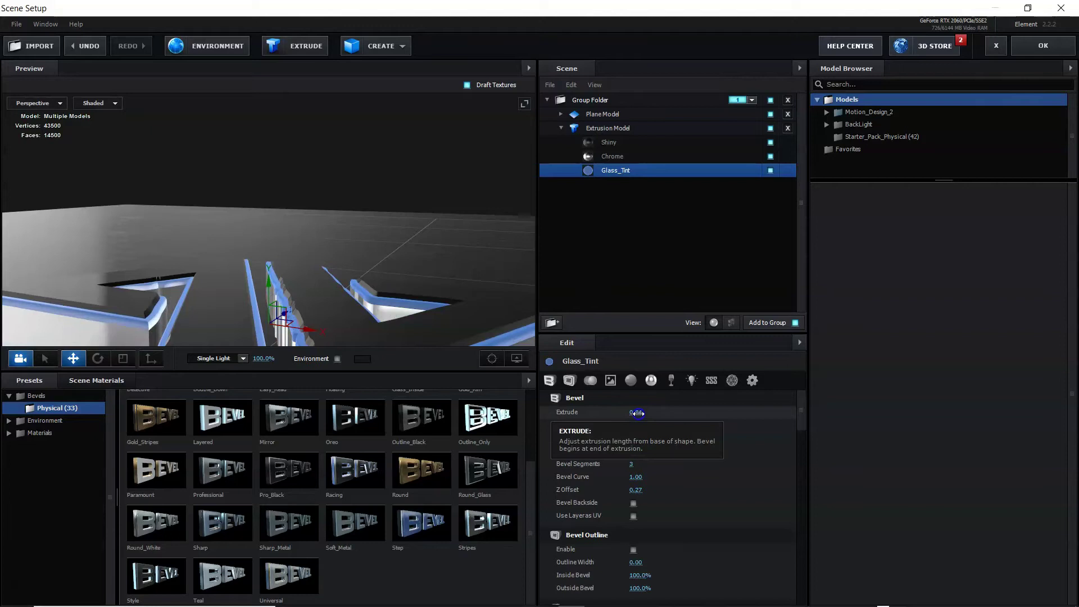
left_click_drag(460, 239, 391, 295)
left_click_drag(400, 252, 417, 305)
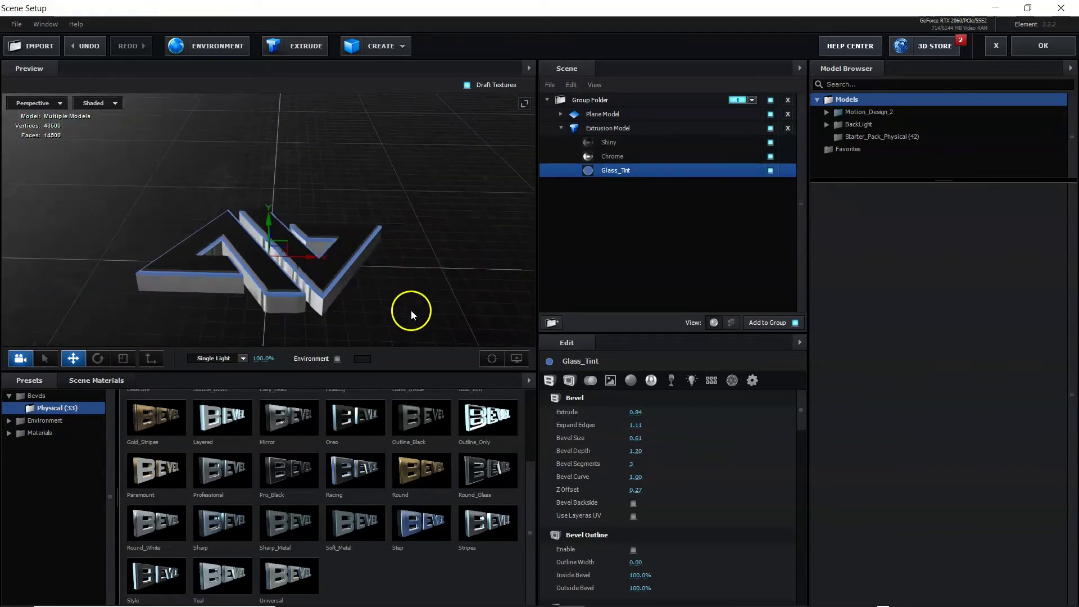
Open the Metal collection of the Pro_Shaders_2 materials in the presets
left_click_drag(333, 305, 374, 323)
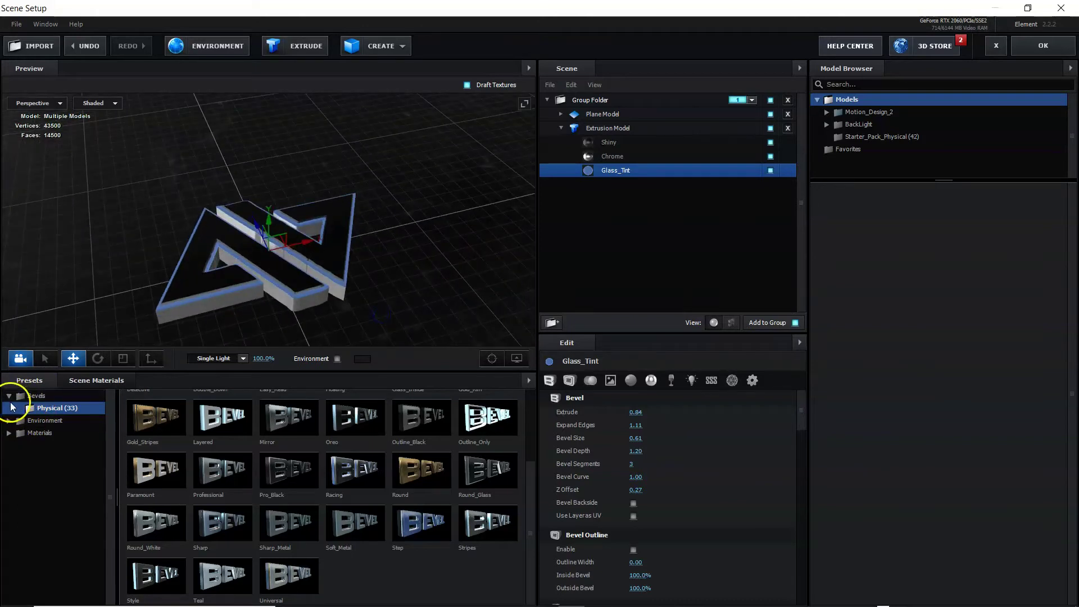
left_click(21, 396)
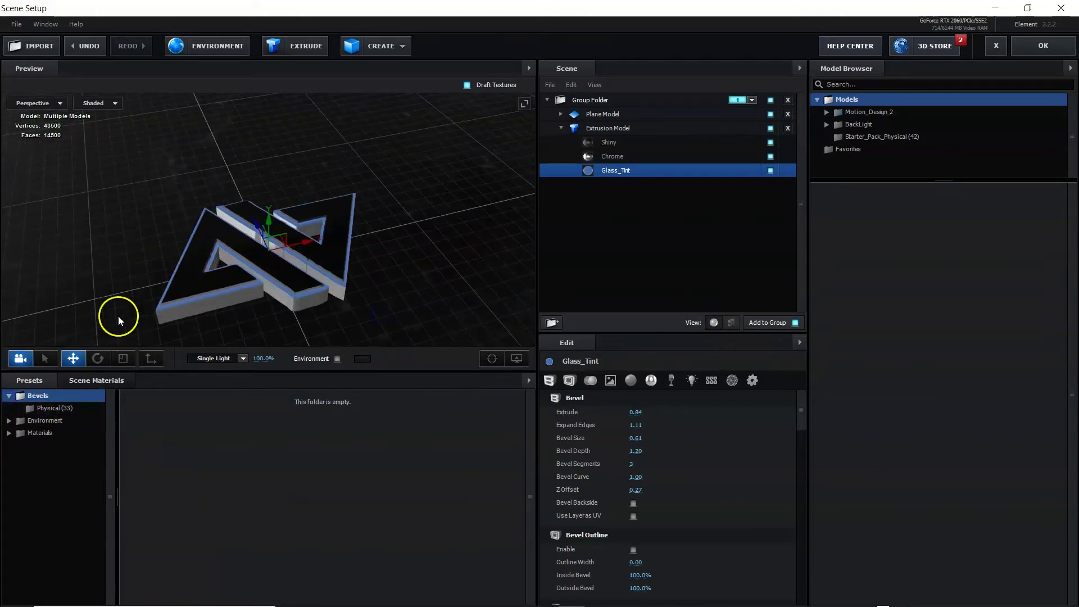
left_click(8, 421)
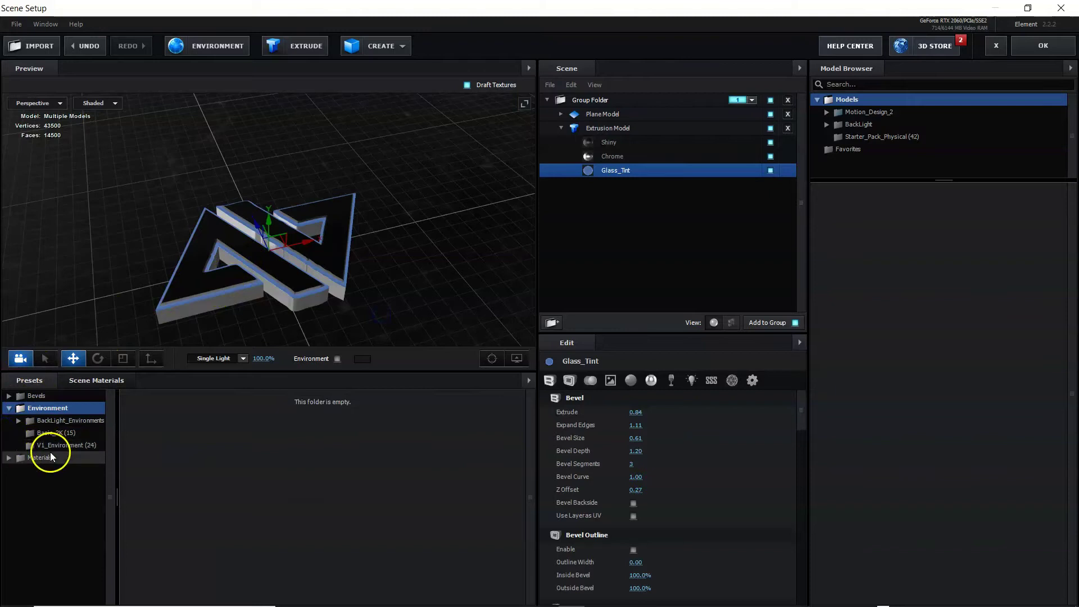
left_click(10, 409)
left_click(7, 421)
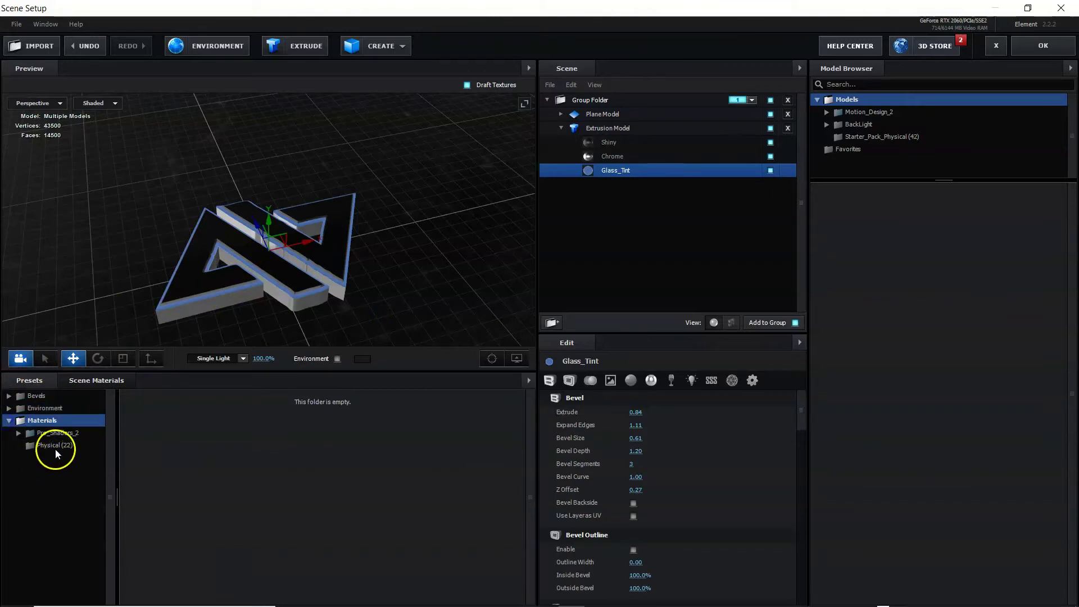
left_click(19, 434)
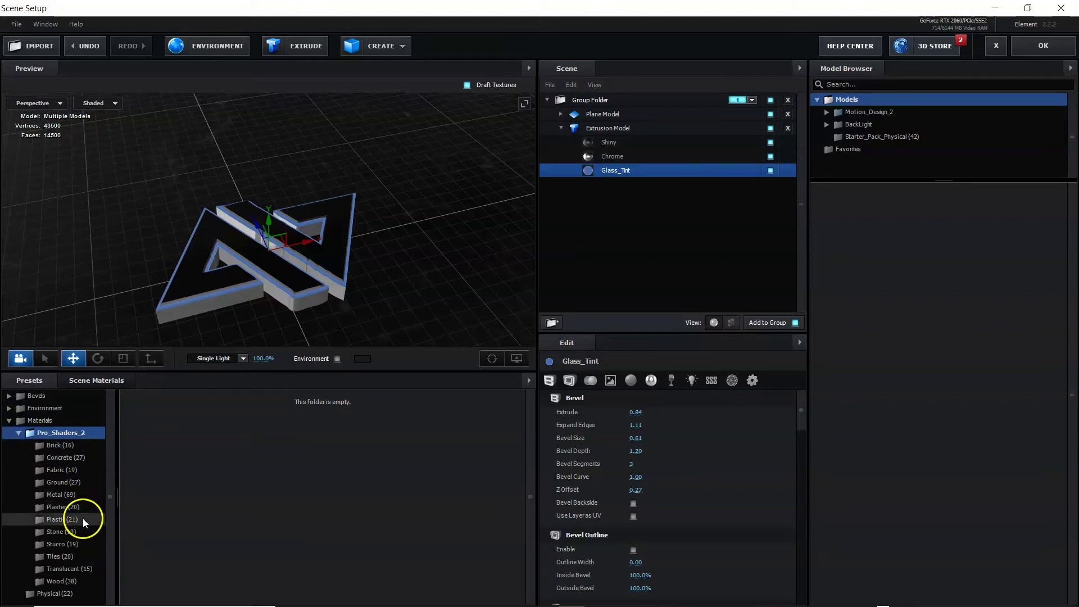
left_click(72, 494)
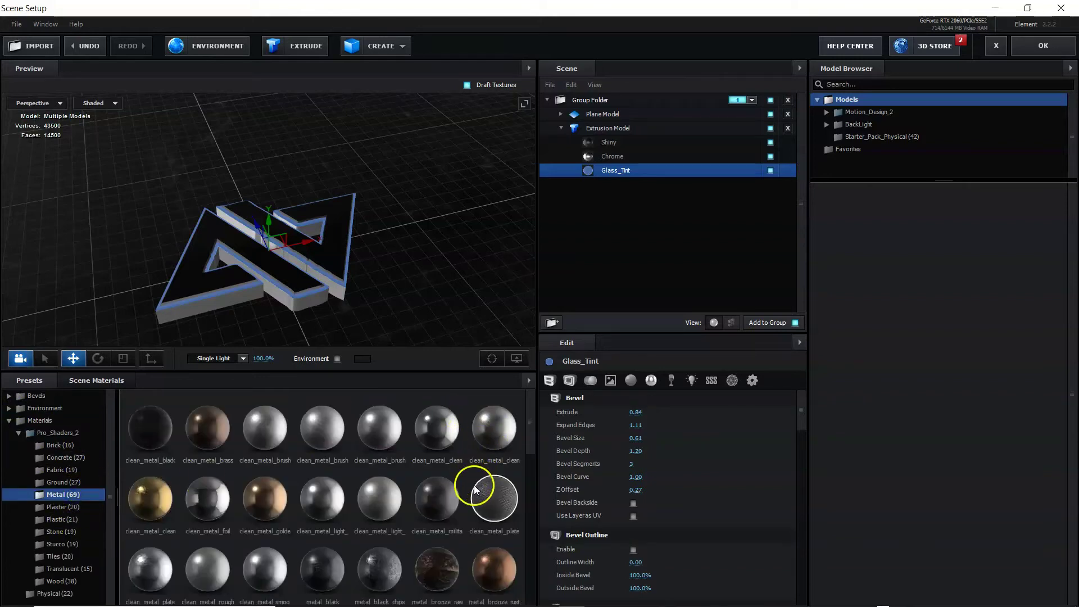
Replace the Extrusion Model's Chrome material with the metal_painted preset from the Metal collection
scroll(474, 485, "down", 3)
scroll(437, 504, "up", 1)
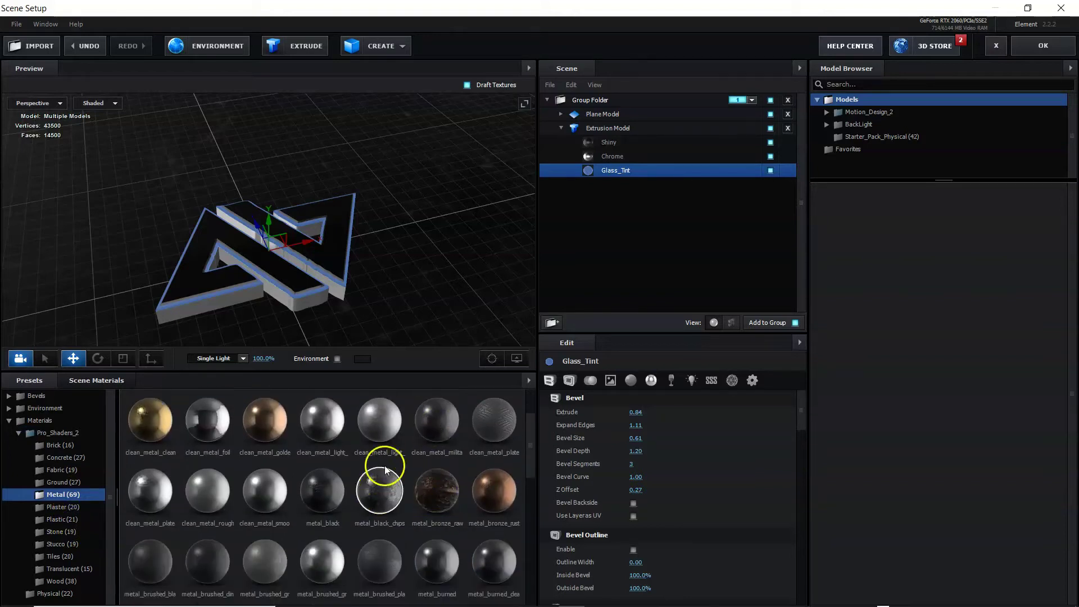
scroll(388, 440, "down", 2)
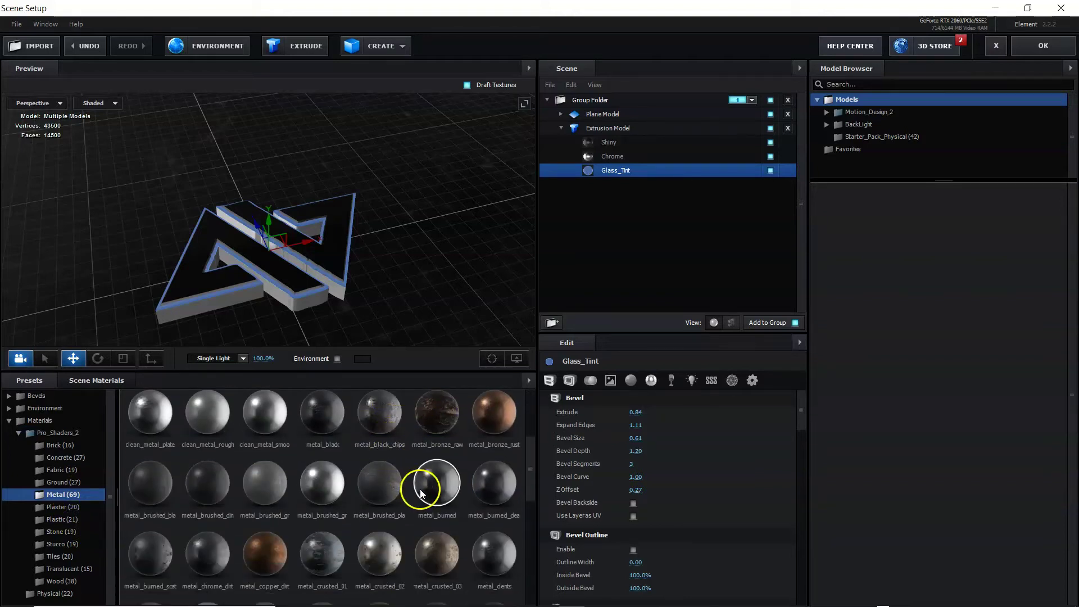
scroll(428, 519, "down", 3)
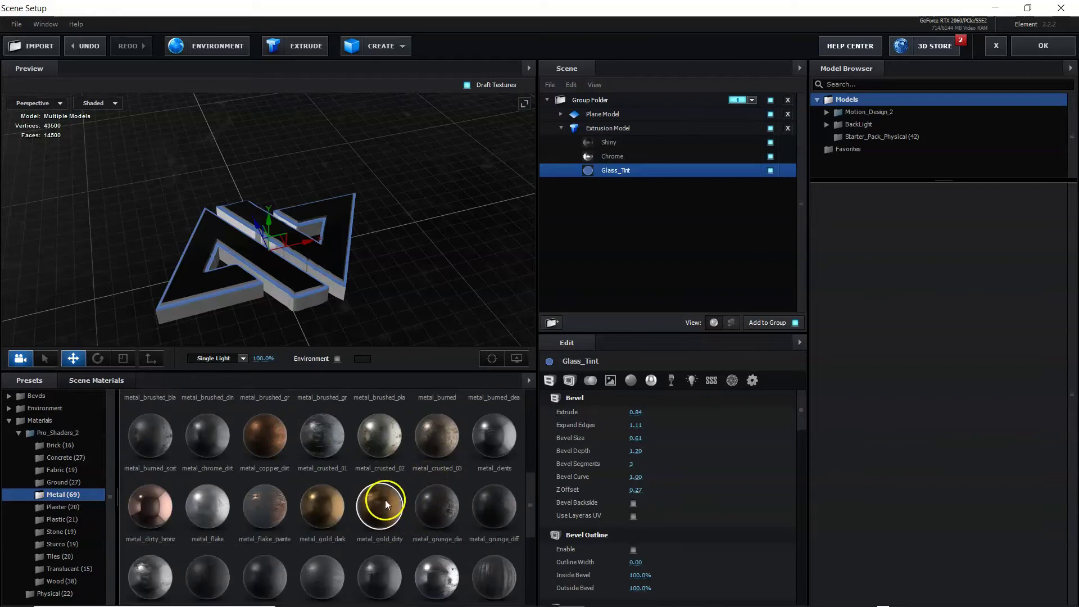
scroll(384, 499, "down", 1)
scroll(214, 484, "down", 2)
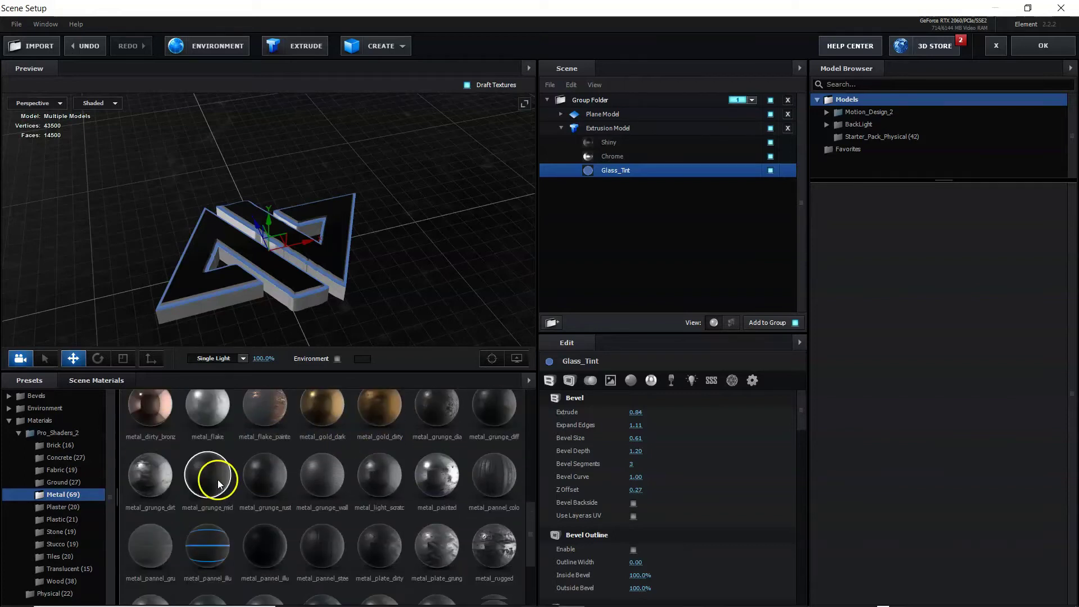
scroll(217, 538, "down", 1)
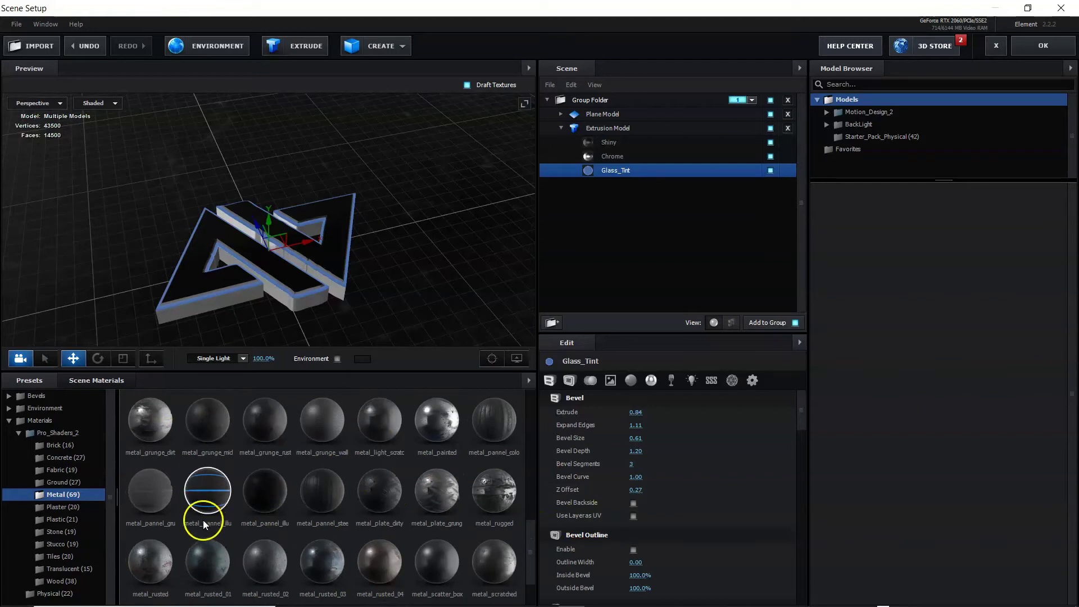
scroll(393, 541, "down", 2)
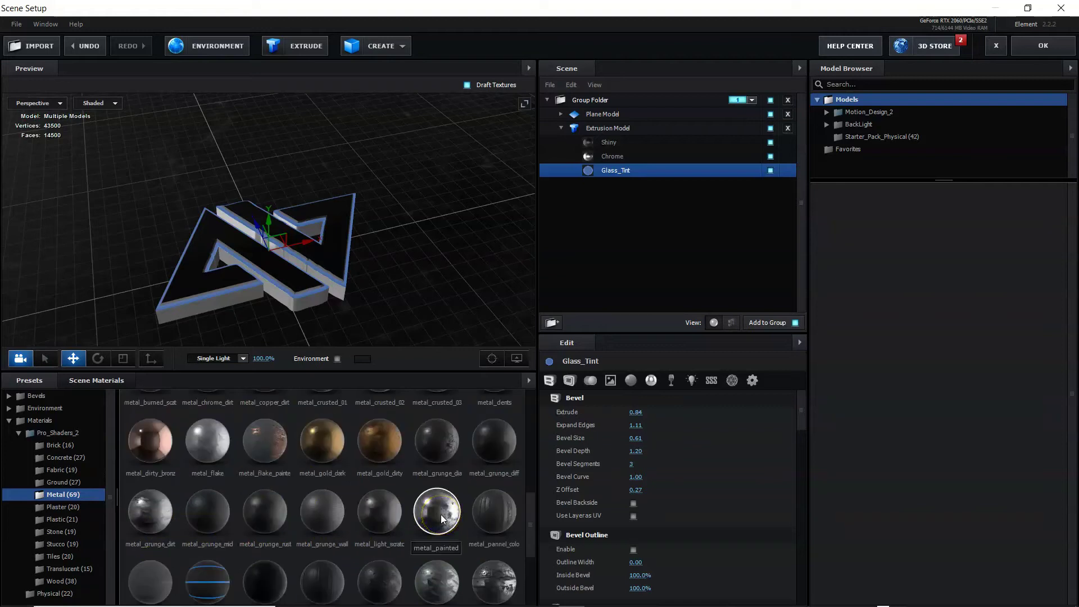
left_click_drag(441, 514, 327, 334)
Replace the Extrusion Model's Shiny material with metal_painted and accept the scene setup
left_click_drag(320, 291, 346, 317)
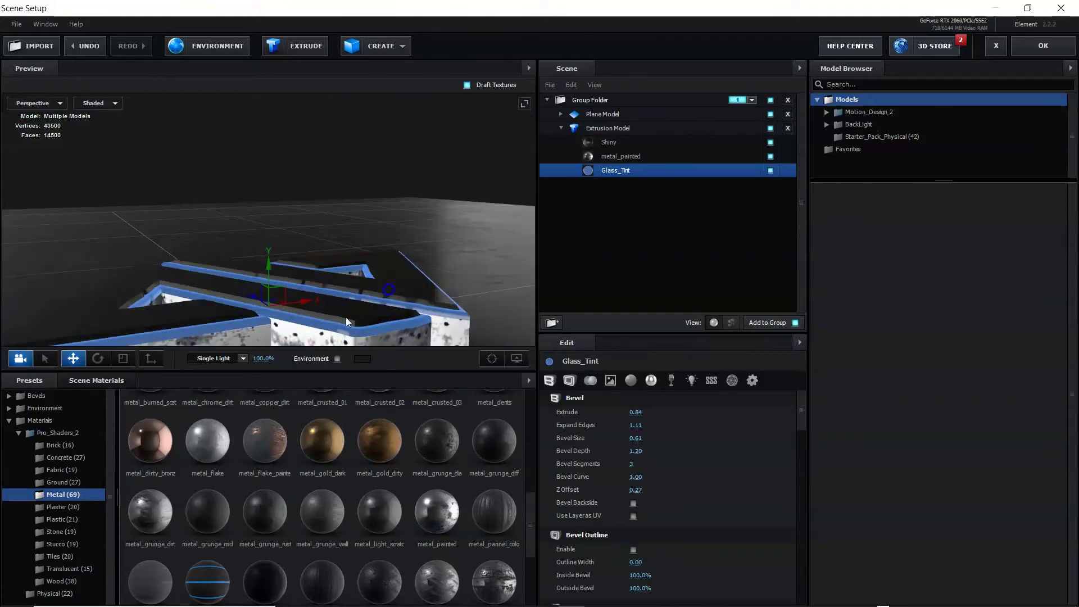
left_click_drag(433, 509, 339, 336)
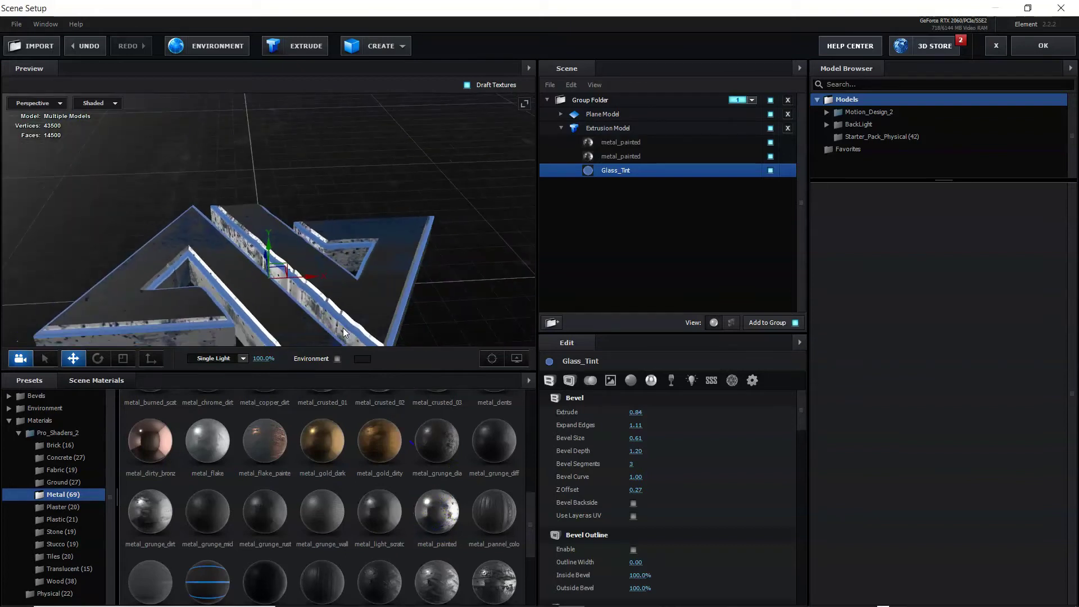
left_click(437, 531)
left_click_drag(437, 531, 212, 255)
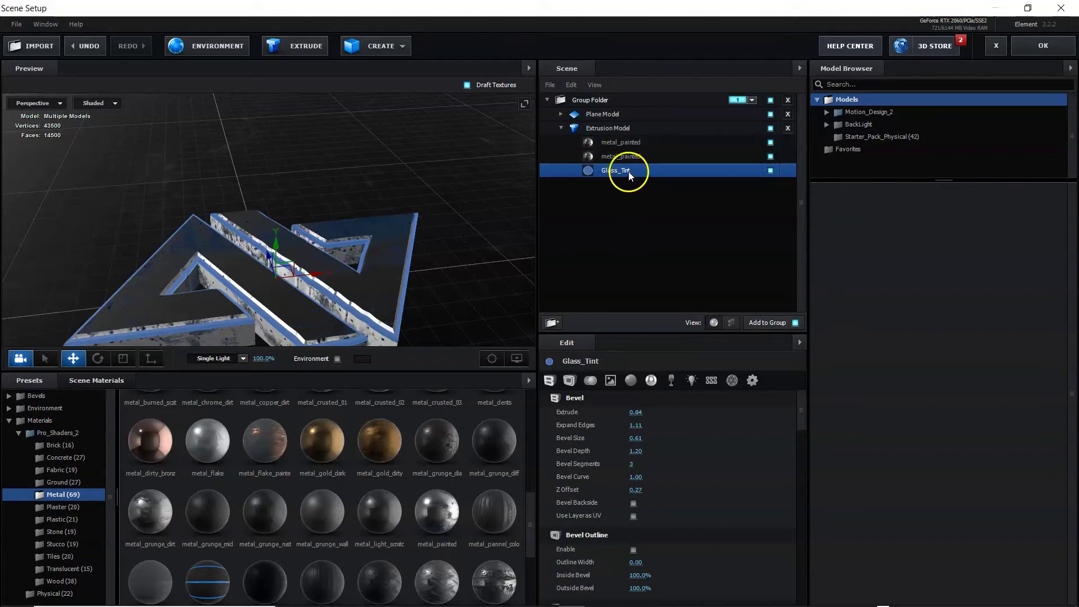
left_click_drag(416, 293, 285, 211)
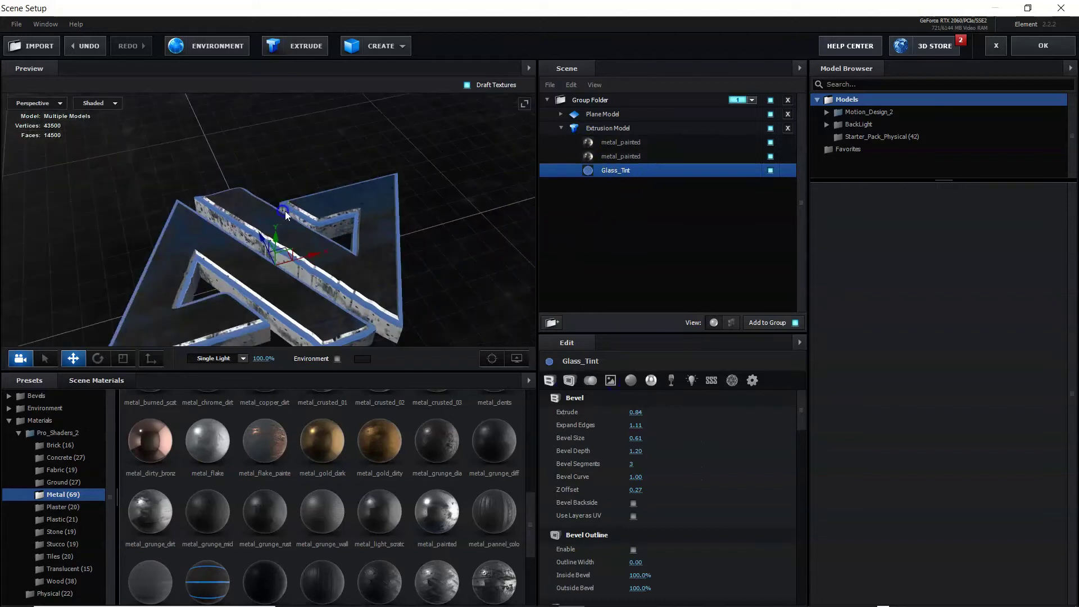
left_click(1034, 49)
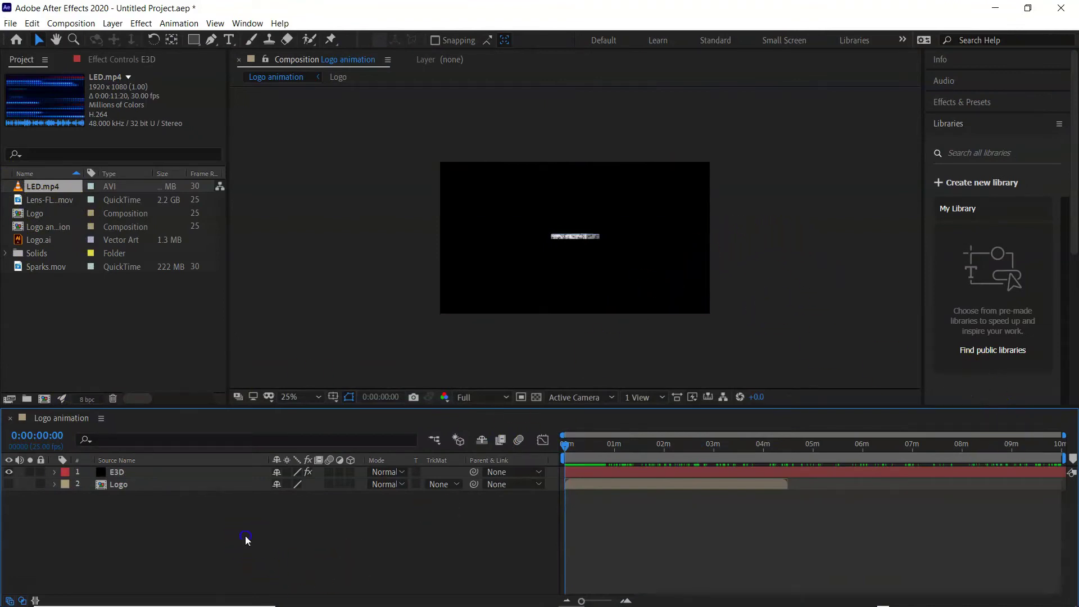
Add a two-node camera with the 50mm preset to the Logo animation composition
right_click(218, 534)
mouse_move(373, 402)
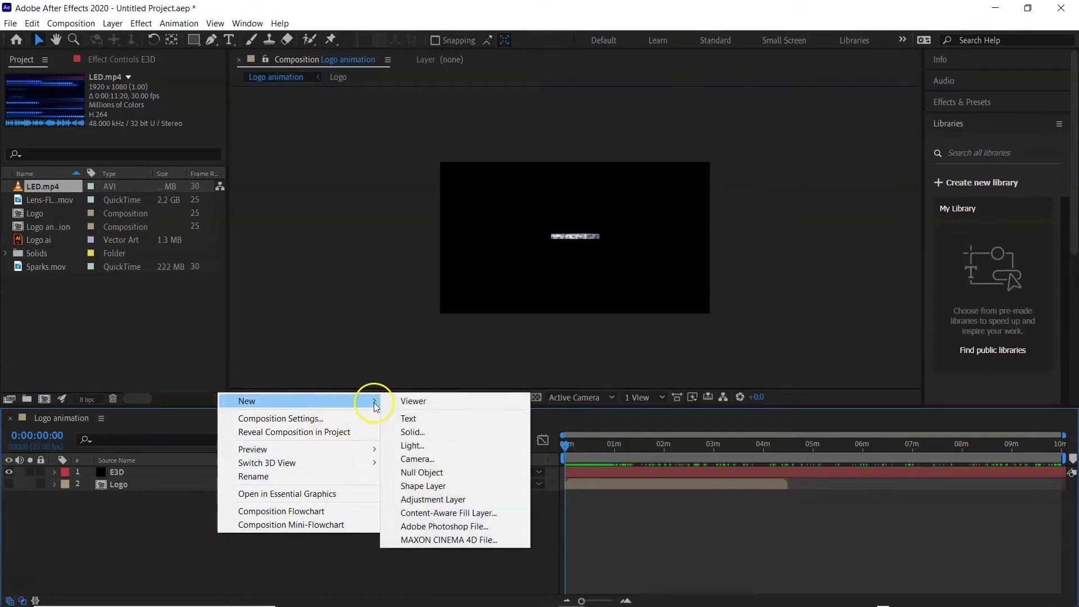
left_click(451, 463)
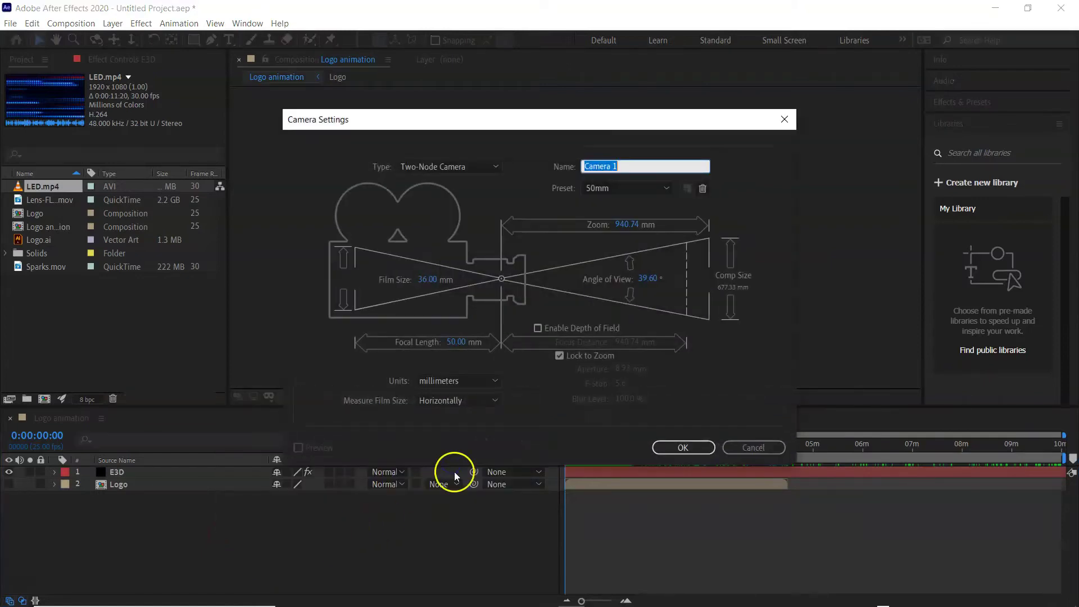
left_click(696, 448)
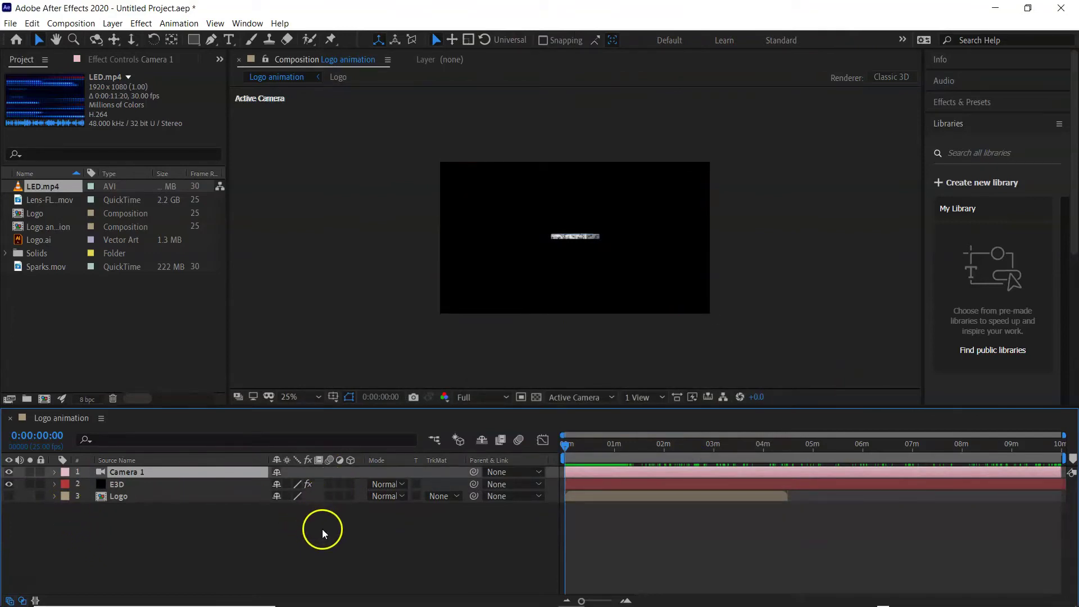
Orbit the camera to look down on the front of the logo from above
left_click_drag(608, 241, 701, 248)
key("ctrl+z")
left_click(644, 266)
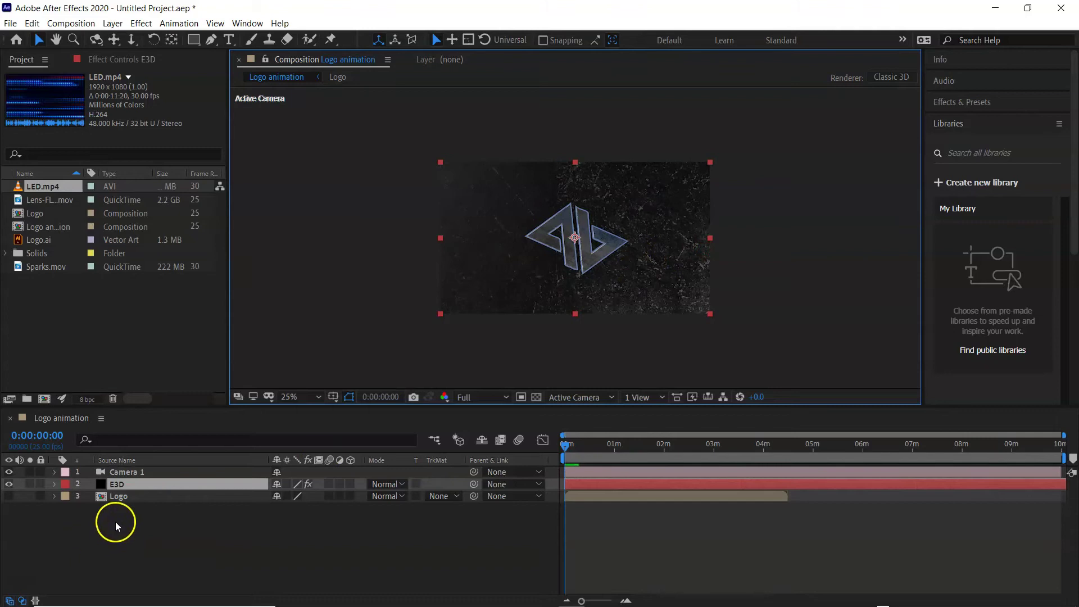
Set the Logo animation composition's duration to 0:00:10:00 and scrub through the shortened timeline
left_click(78, 23)
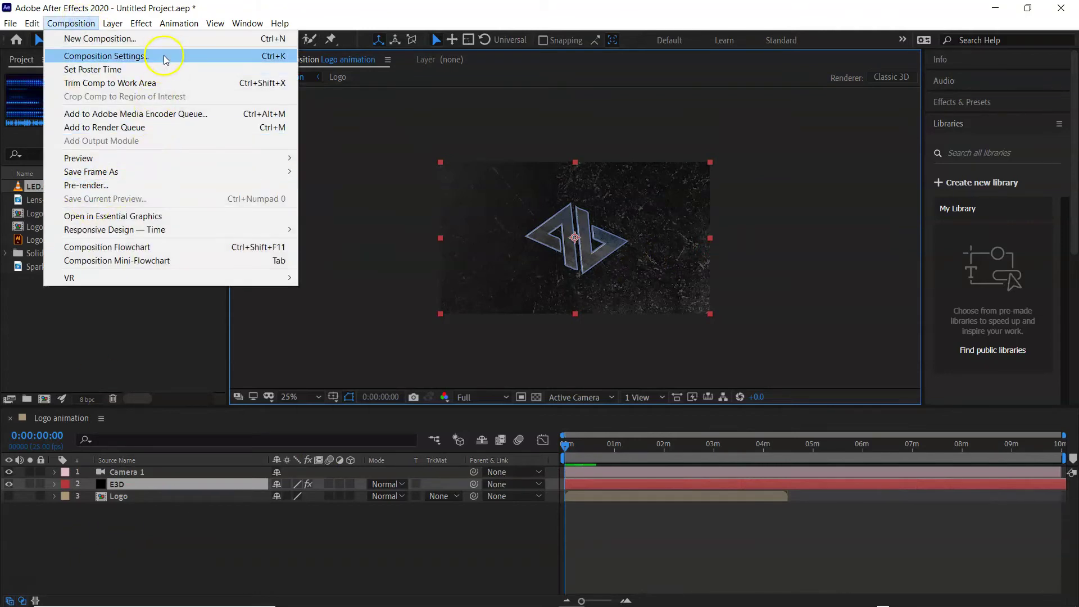
left_click(107, 55)
left_click(442, 348)
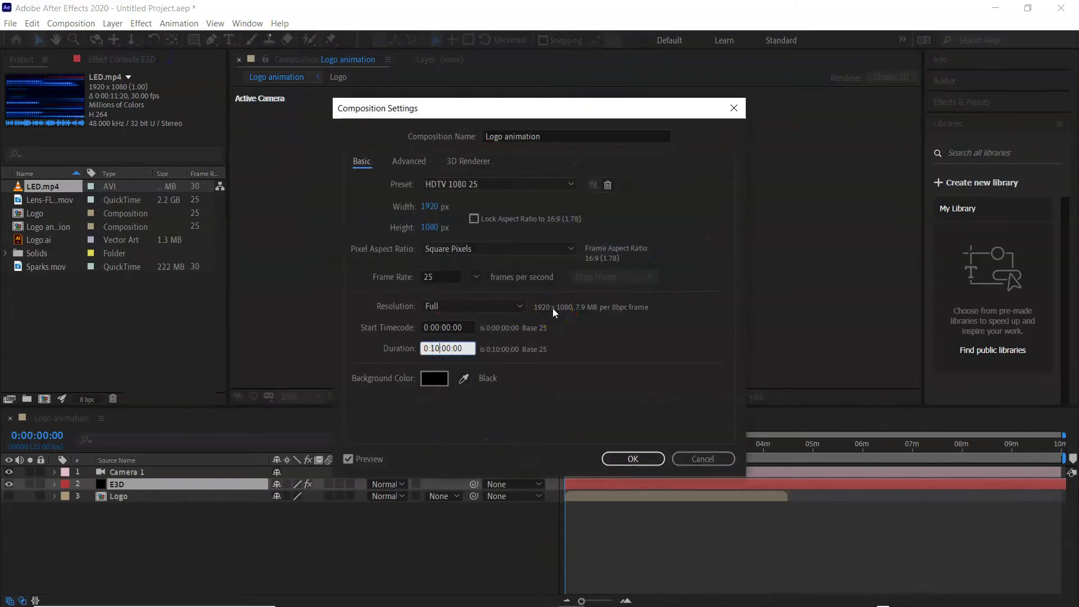
key("BackSpace")
key("BackSpace")
key("BackSpace")
type("00")
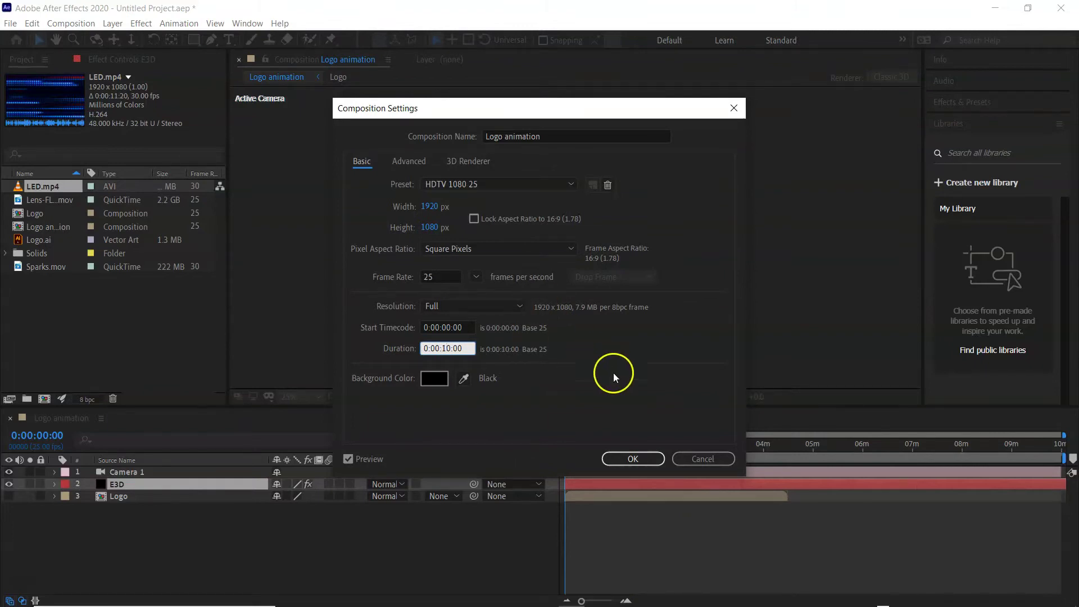
left_click(656, 460)
left_click_drag(610, 450, 1045, 453)
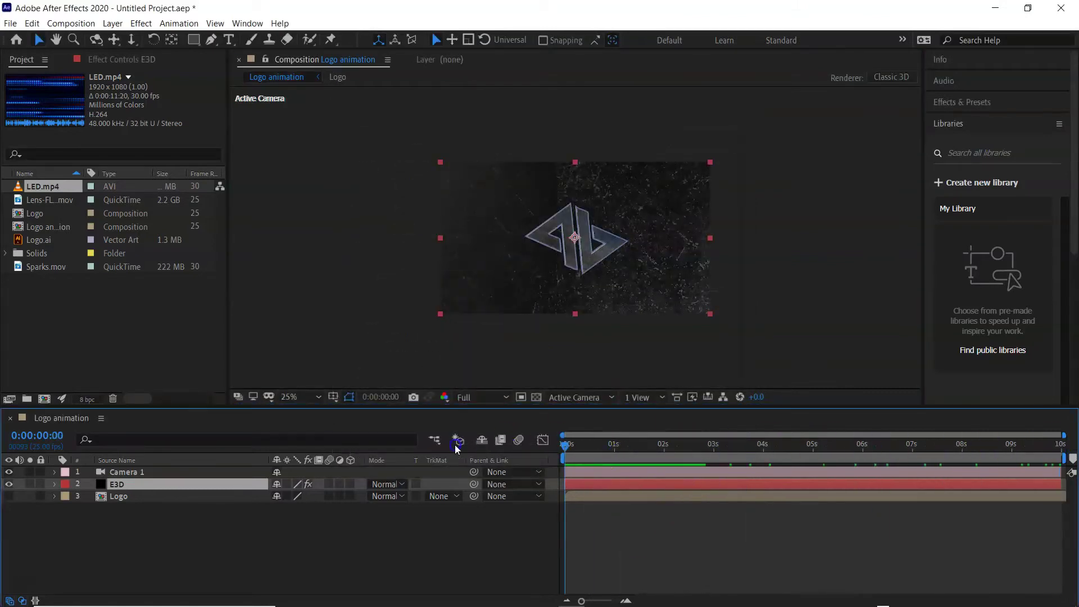
At 0:00:09:24, move Camera 1 back above the logo to about 1075.9, -1161.4, -209.1 and keyframe its Position
left_click(152, 476)
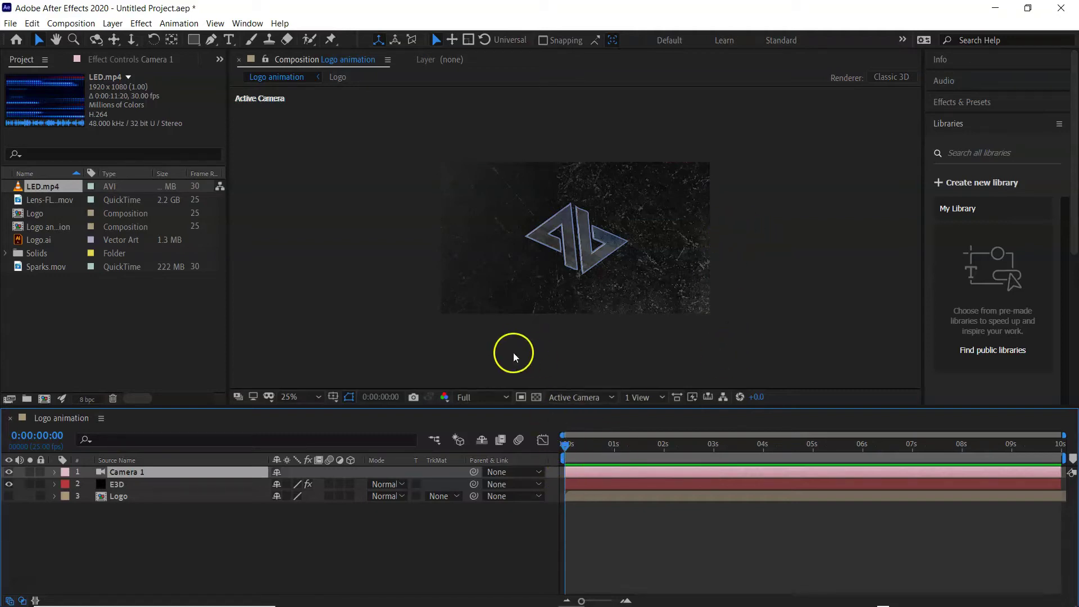
left_click_drag(612, 446, 1059, 445)
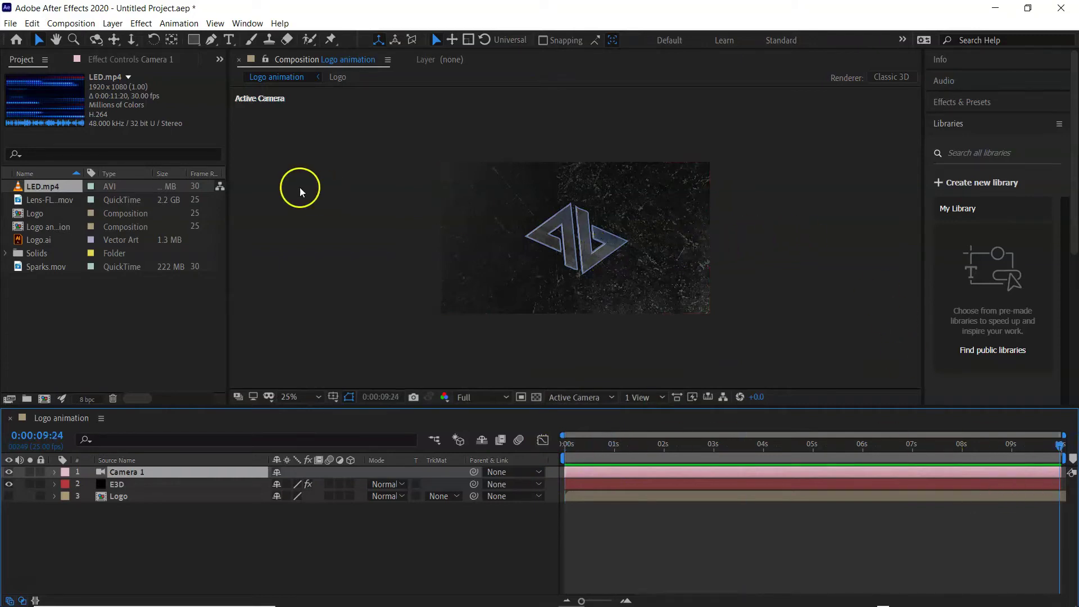
left_click(92, 41)
left_click_drag(610, 313, 559, 266)
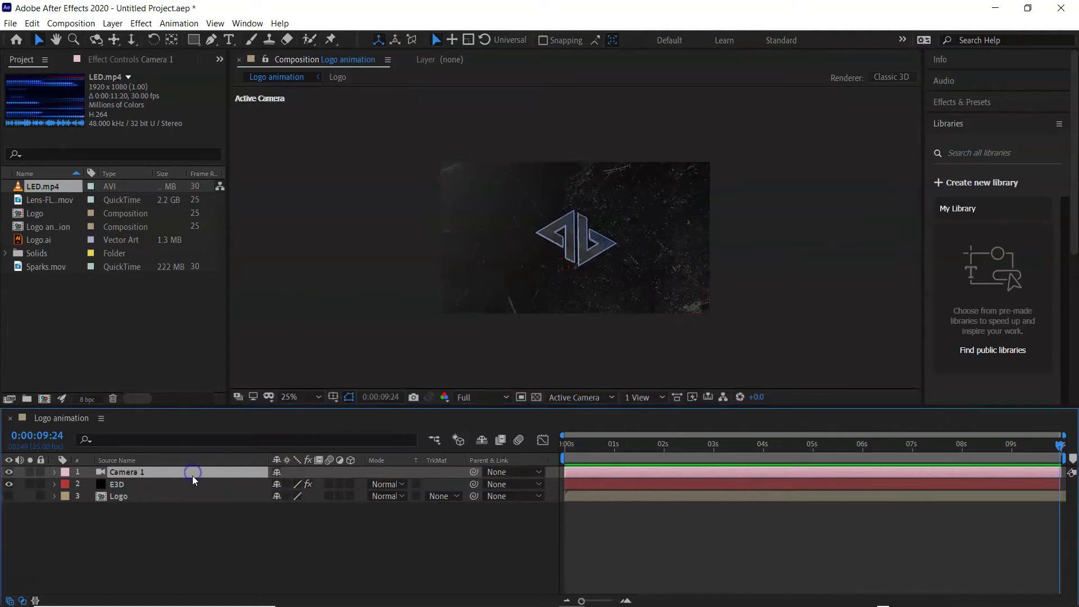
key("p")
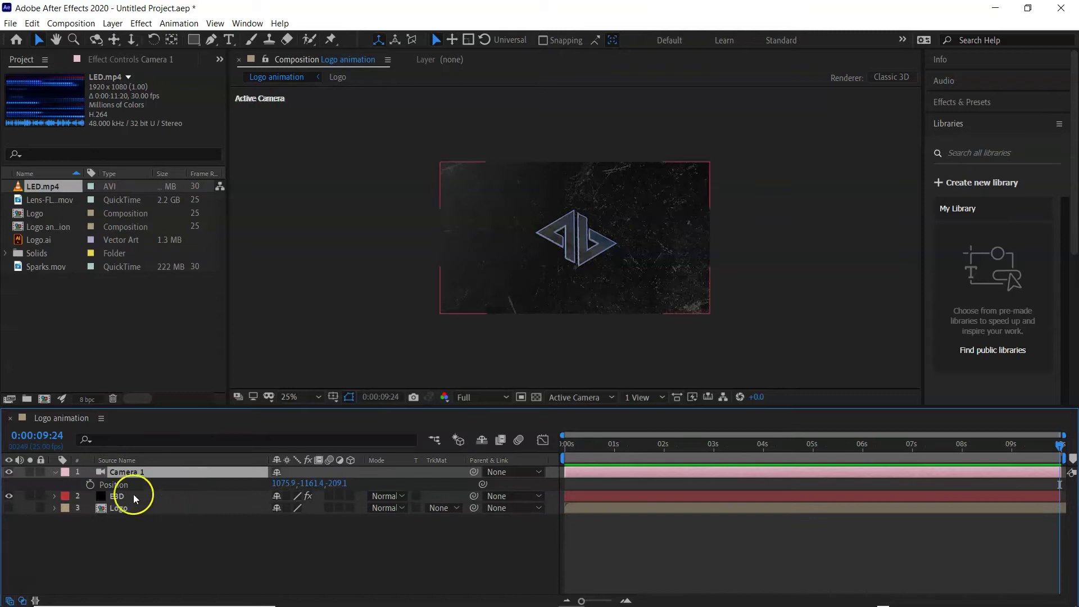
left_click(90, 485)
At 0:00:00:00, keyframe Camera 1 close against the logo's side at about 847.2, 518.9, 129.8, and scrub through the move
left_click_drag(1055, 467, 556, 458)
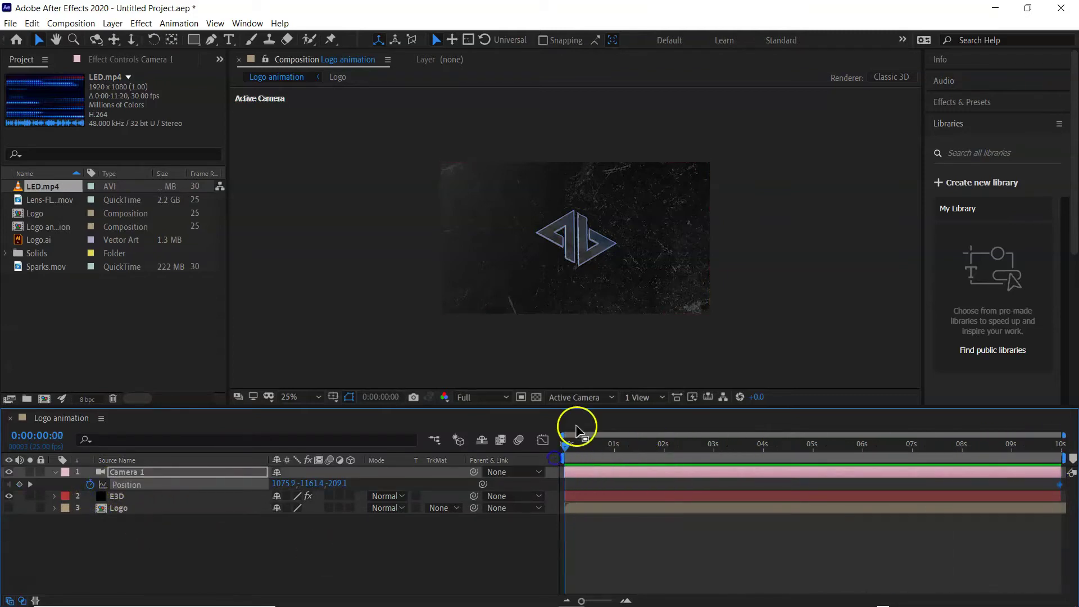
left_click_drag(581, 242, 653, 255)
left_click_drag(584, 271, 683, 256)
left_click_drag(618, 265, 598, 247)
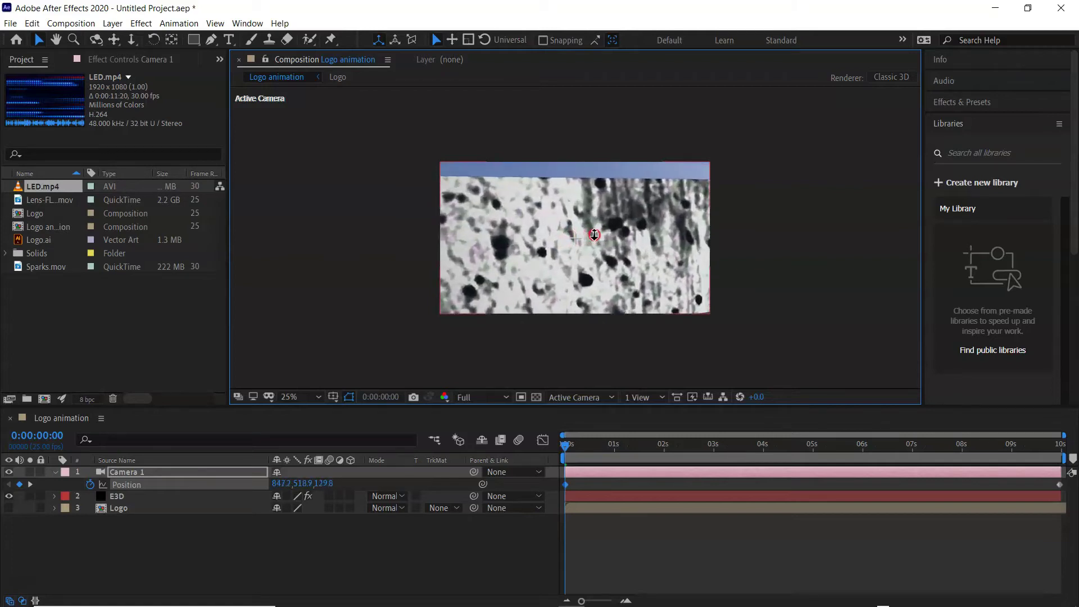
left_click(575, 447)
left_click_drag(575, 447, 686, 478)
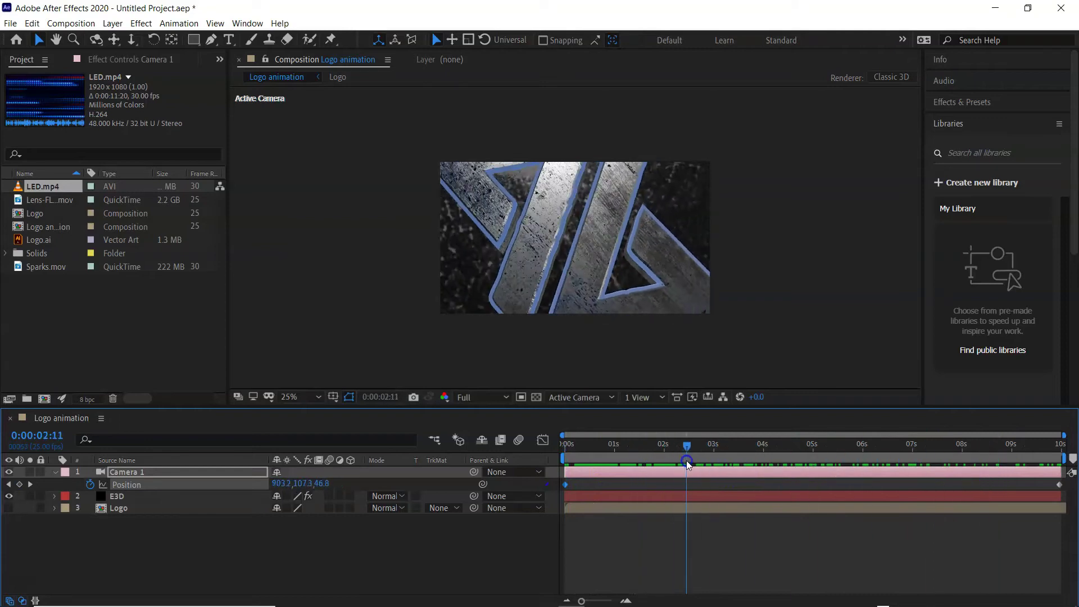
Apply Easy Ease to both Camera 1 Position keyframes and preview the animation from the start
left_click_drag(1067, 486, 565, 494)
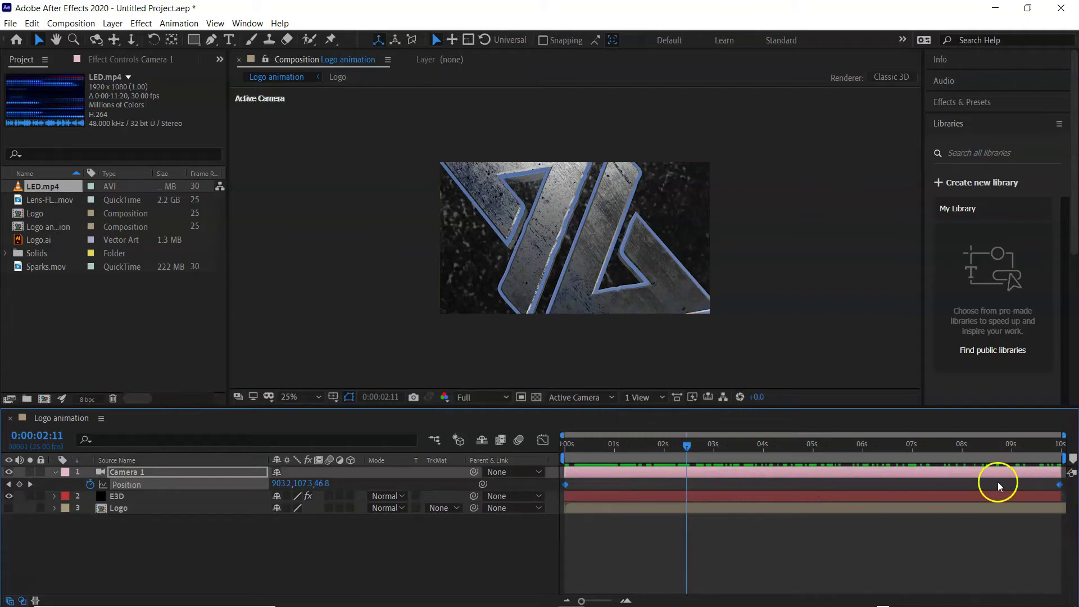
right_click(565, 484)
mouse_move(631, 478)
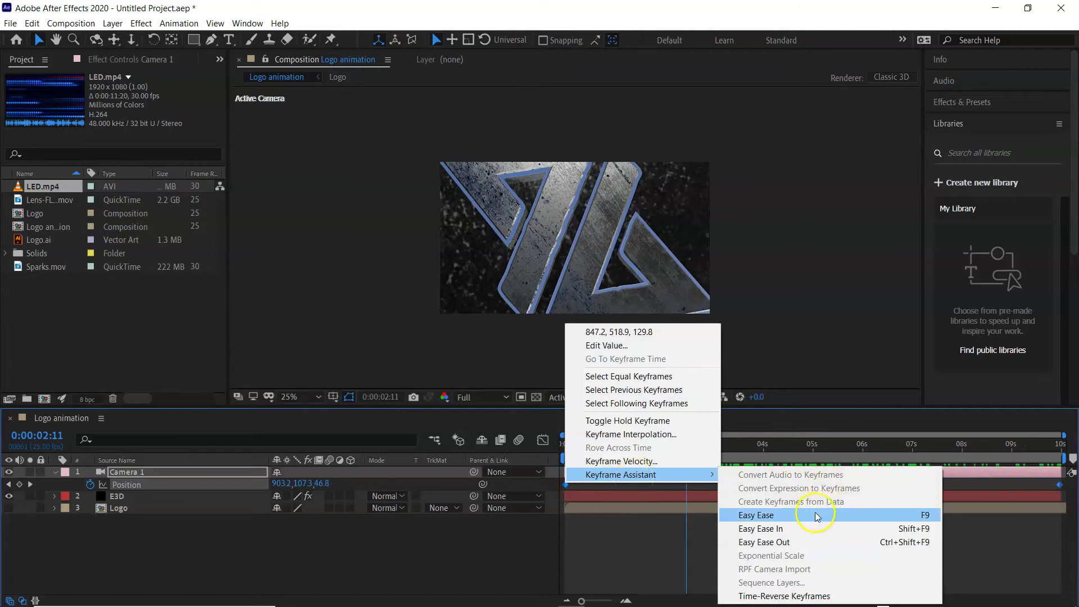
left_click(786, 515)
left_click_drag(641, 463, 554, 457)
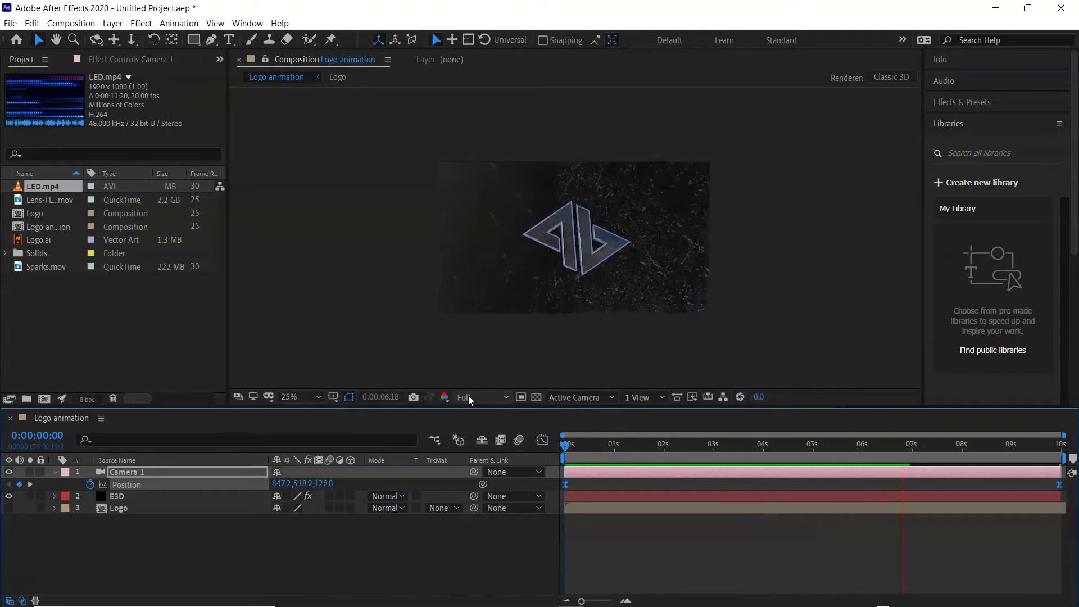
Stop the preview, add LED.mp4 as the top layer of the Logo animation composition, and return to 0:00:00:00
left_click(474, 398)
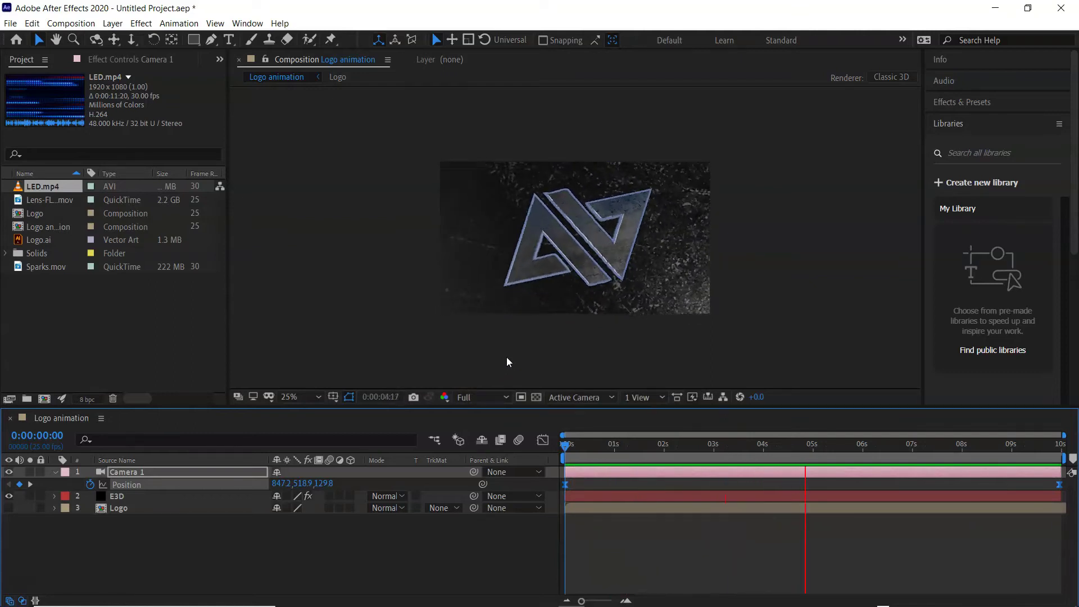
key("space")
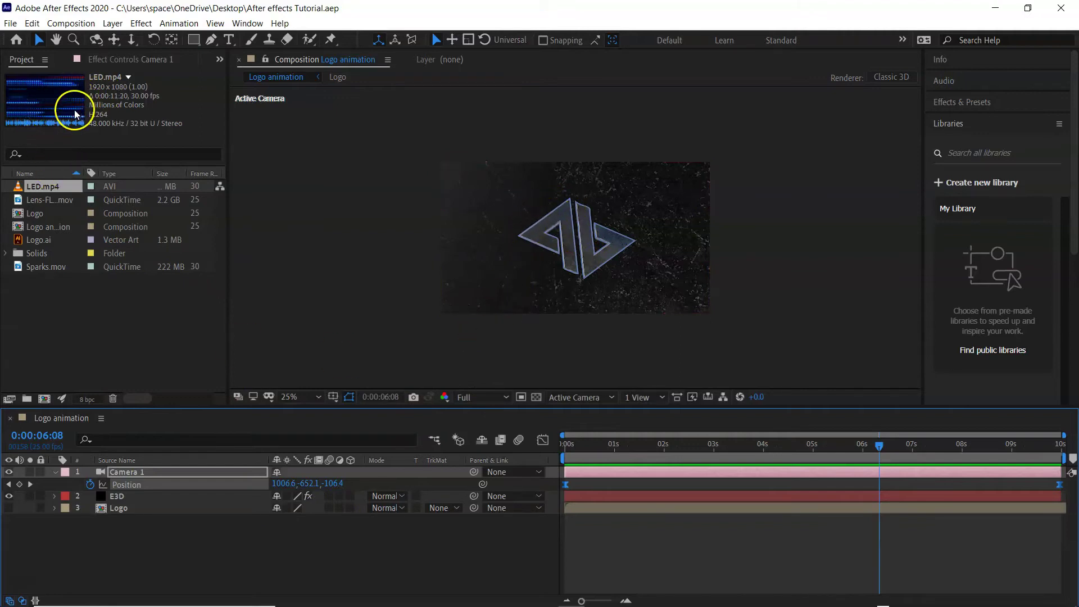
left_click_drag(38, 191, 579, 241)
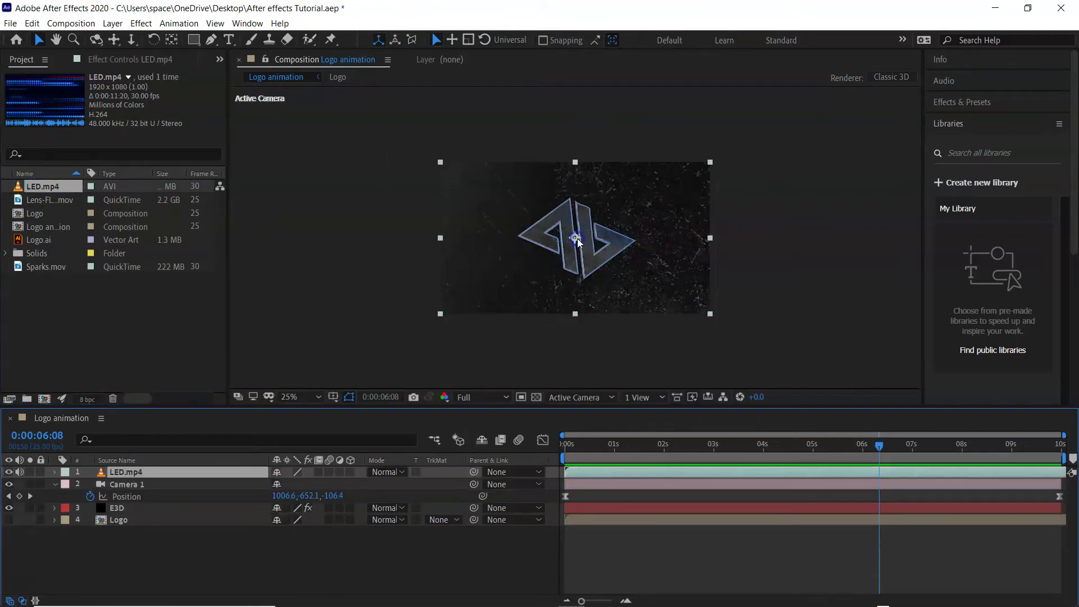
left_click(728, 448)
left_click(560, 458)
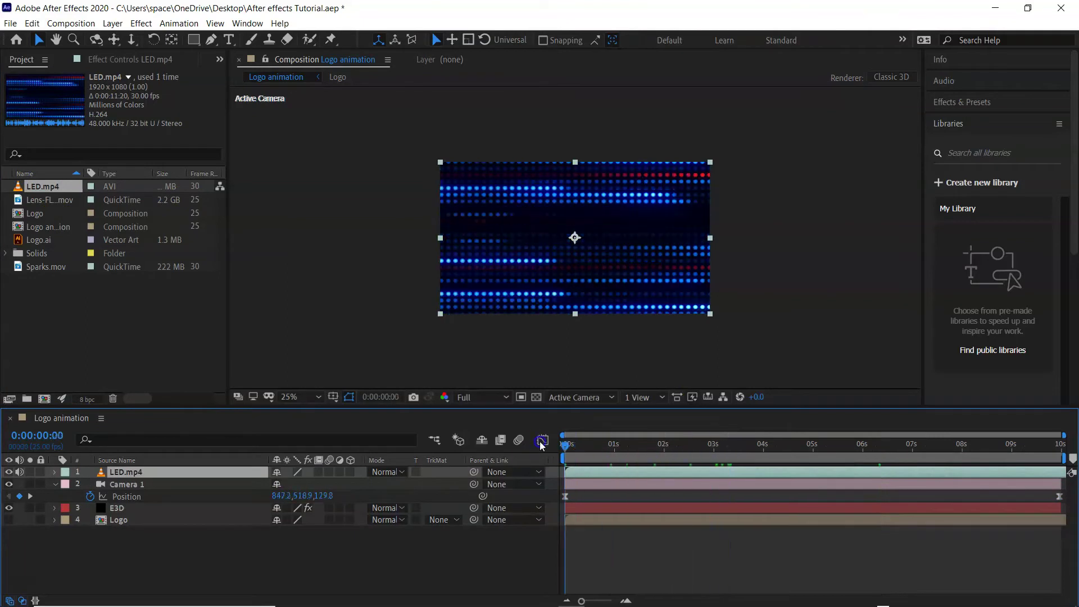
left_click_drag(581, 442, 564, 458)
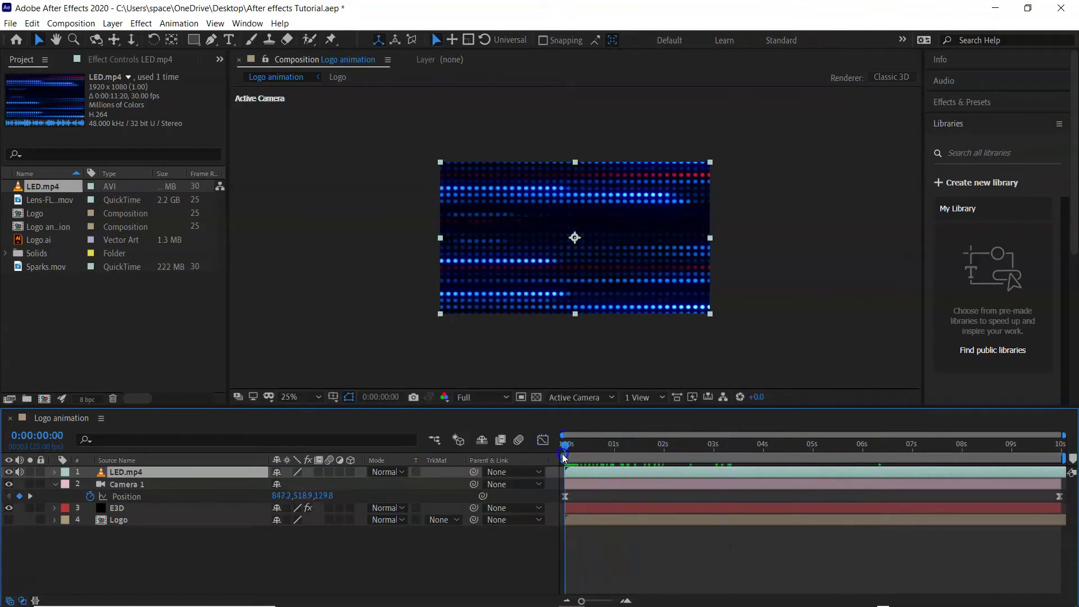
Pre-compose the LED.mp4 layer as LED, leaving all attributes in Logo animation, and re-enable view refreshing
left_click(126, 557)
left_click(149, 477)
right_click(150, 477)
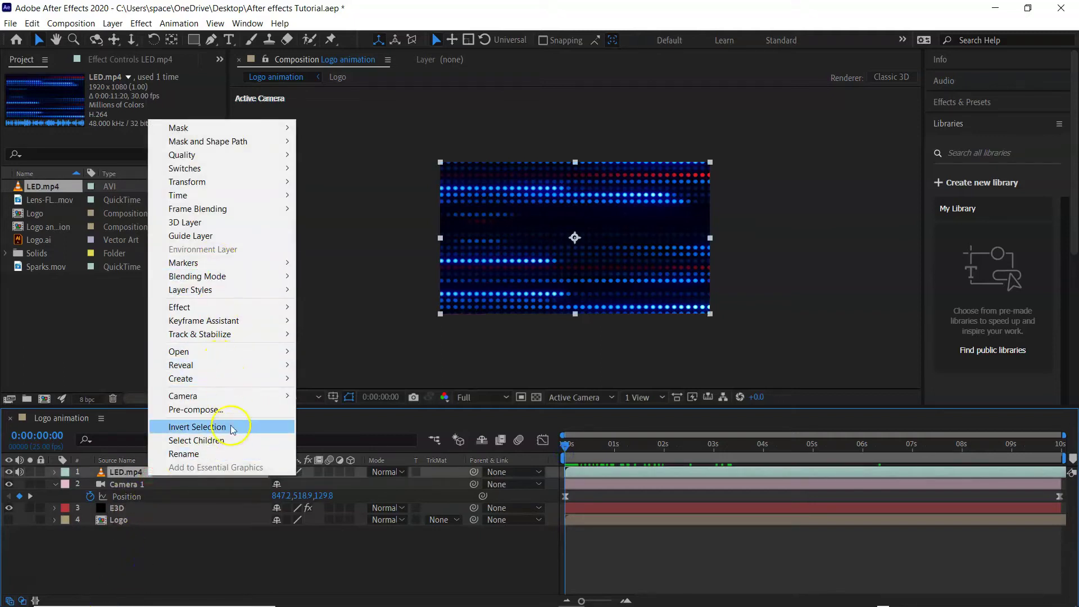
left_click(232, 411)
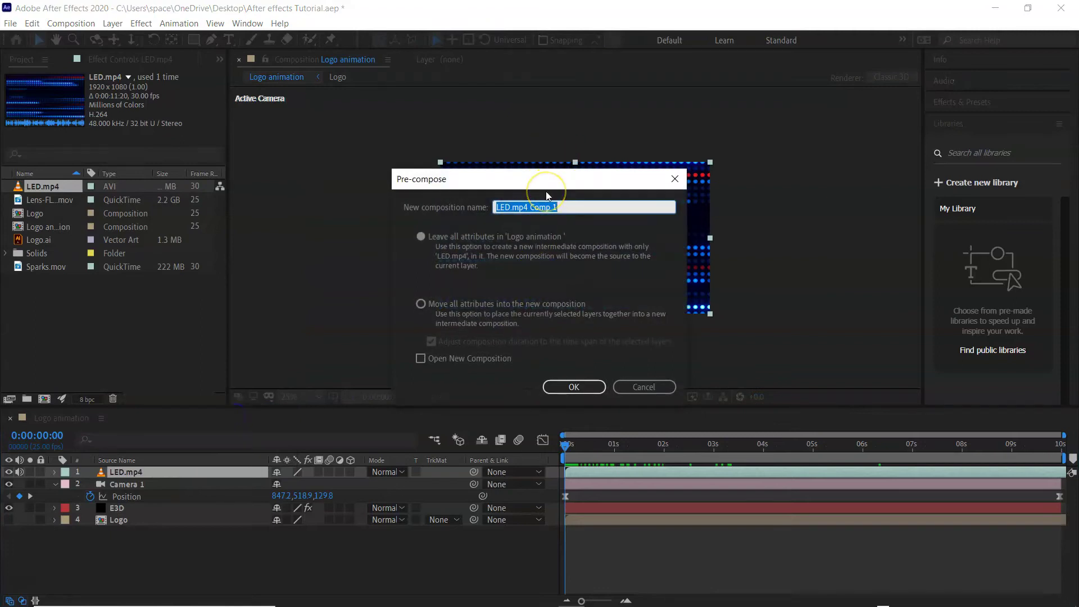
type("LED")
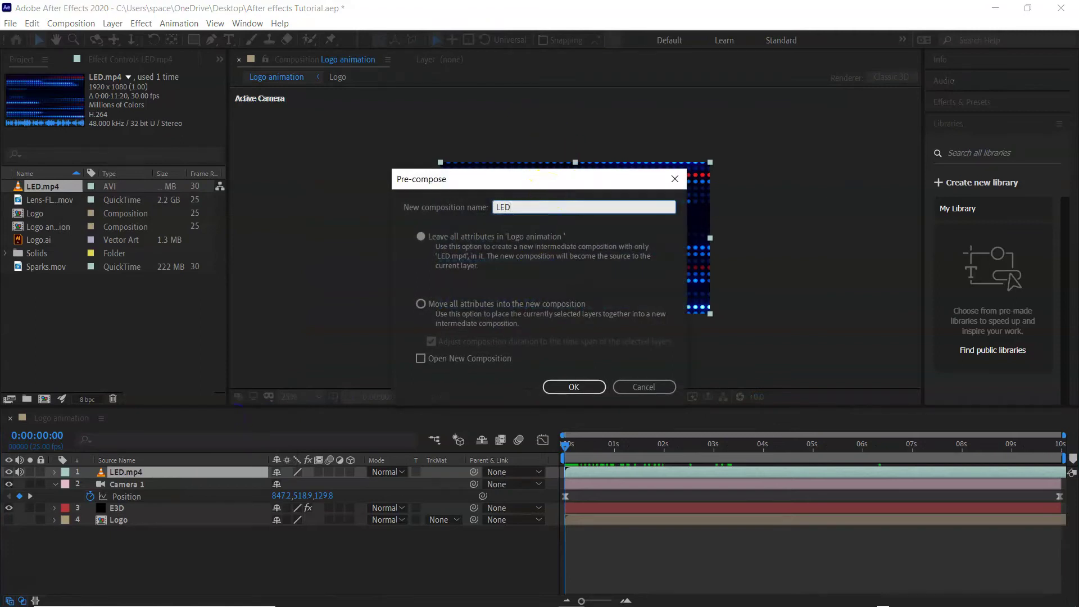
left_click(582, 390)
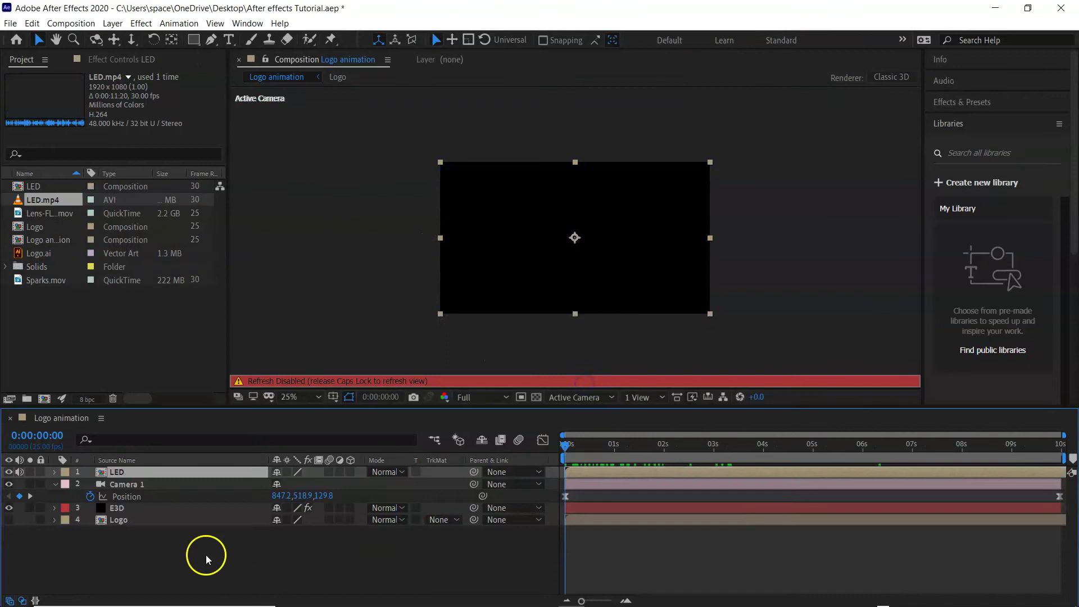
key("Caps_Lock")
left_click(208, 552)
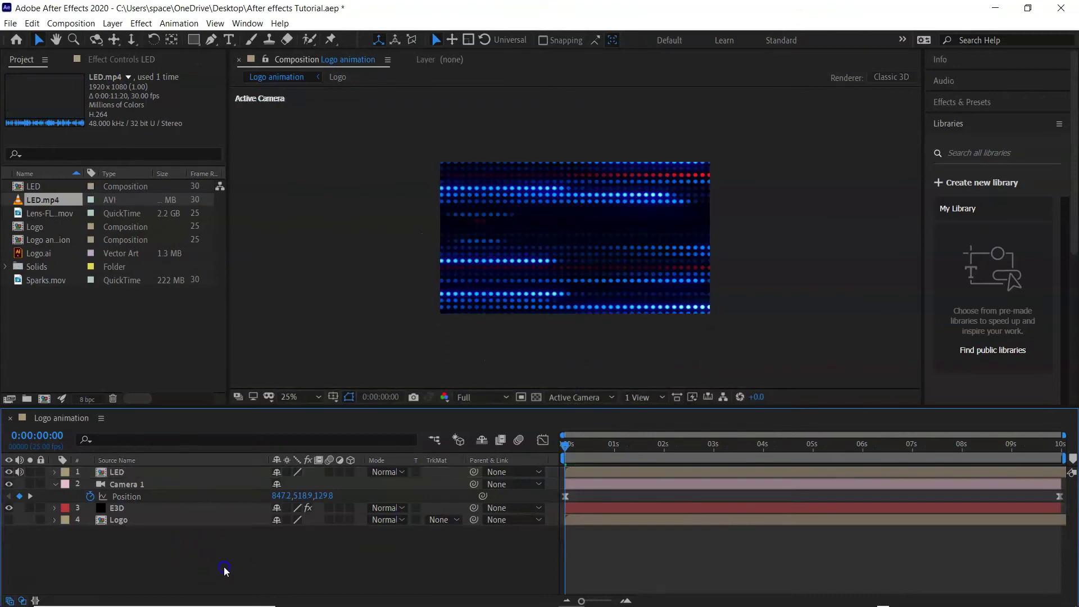
In the E3D layer's Element effect, assign the LED layer to Layer 1 of the Custom Texture Maps
left_click(186, 474)
left_click(96, 58)
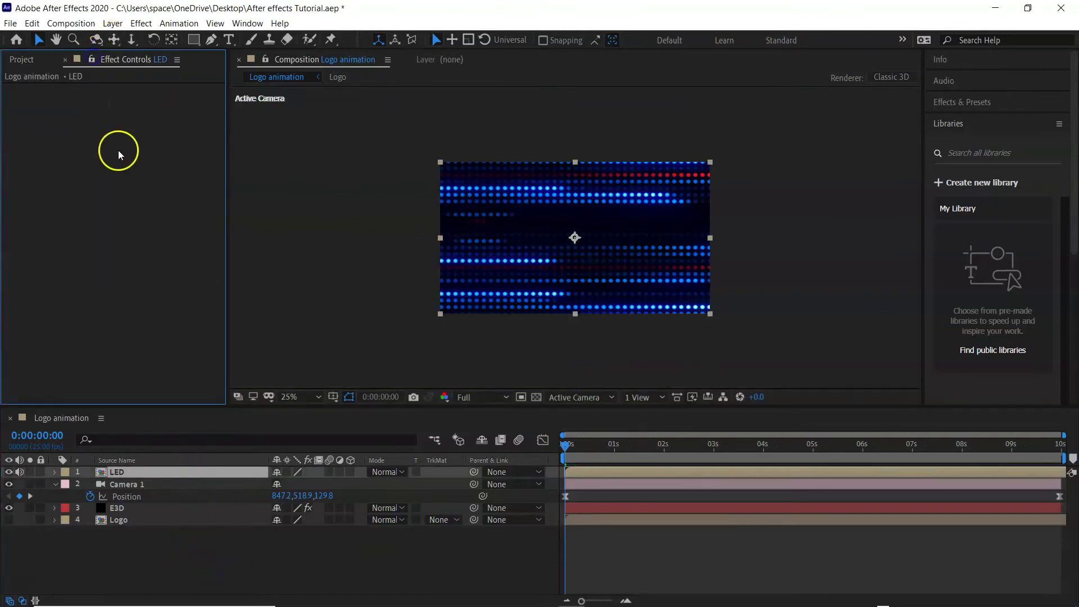
left_click(116, 508)
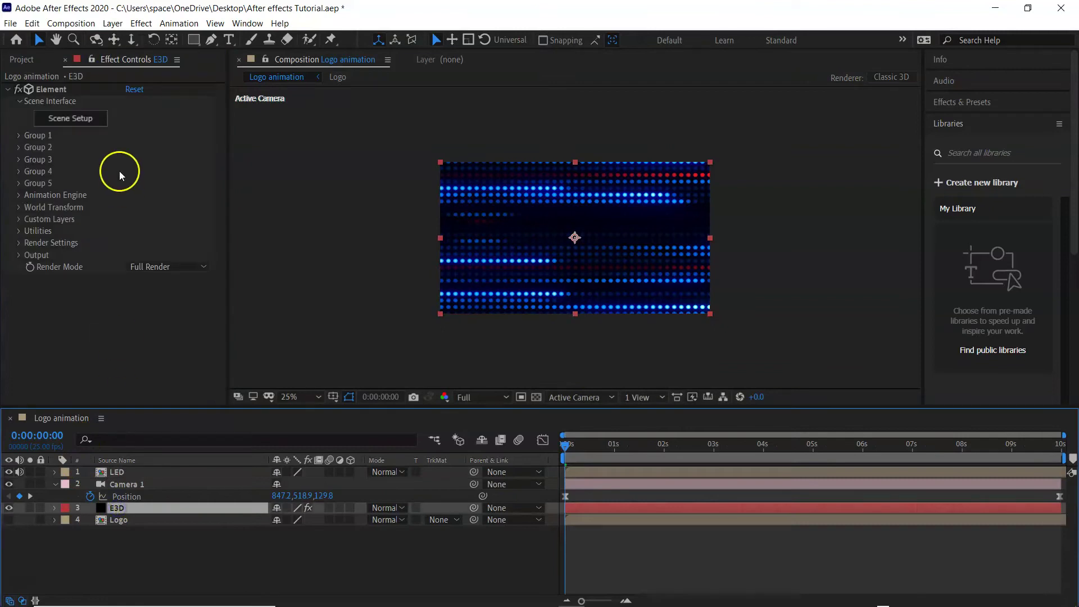
left_click(62, 122)
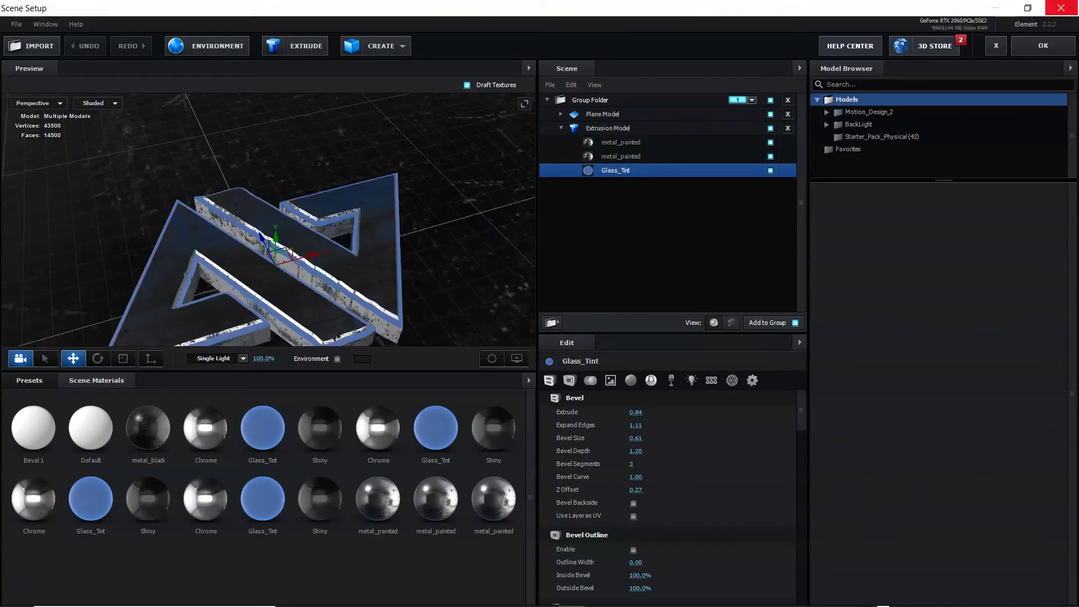
left_click(1061, 8)
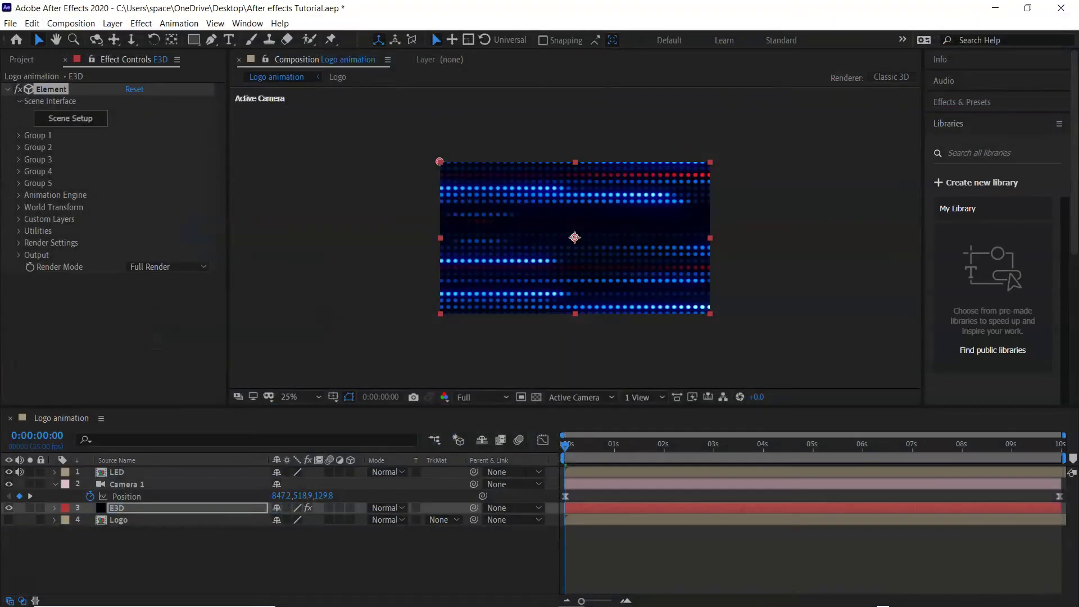
left_click(19, 219)
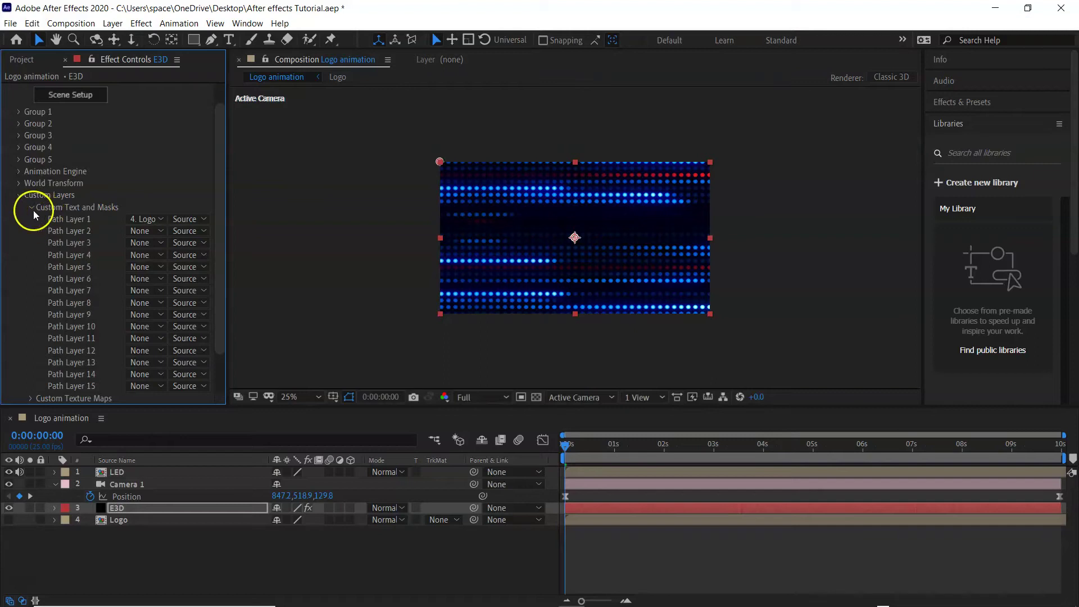
left_click(33, 209)
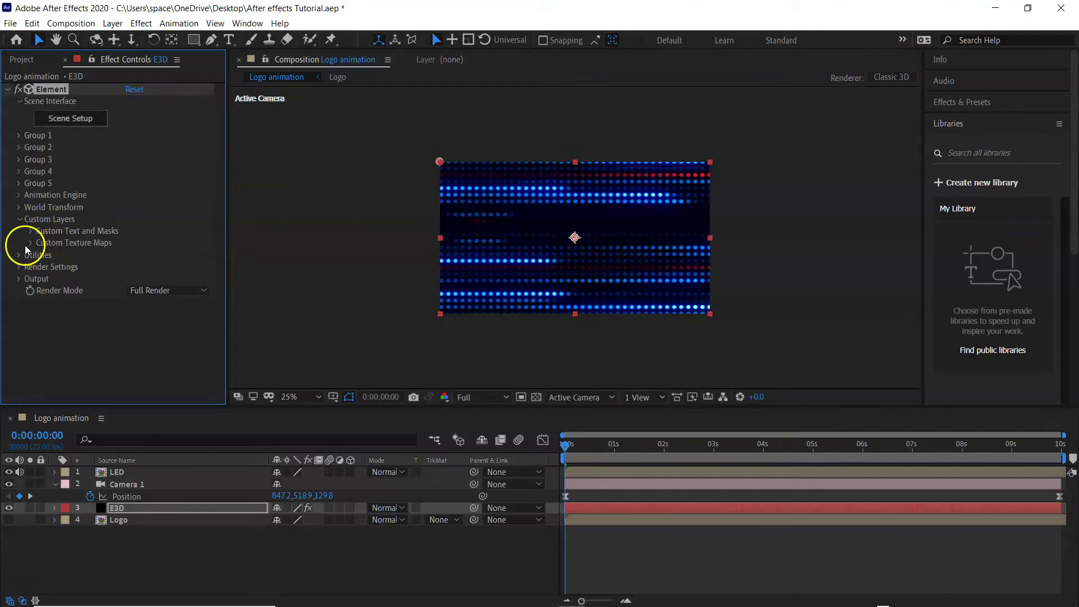
left_click(30, 242)
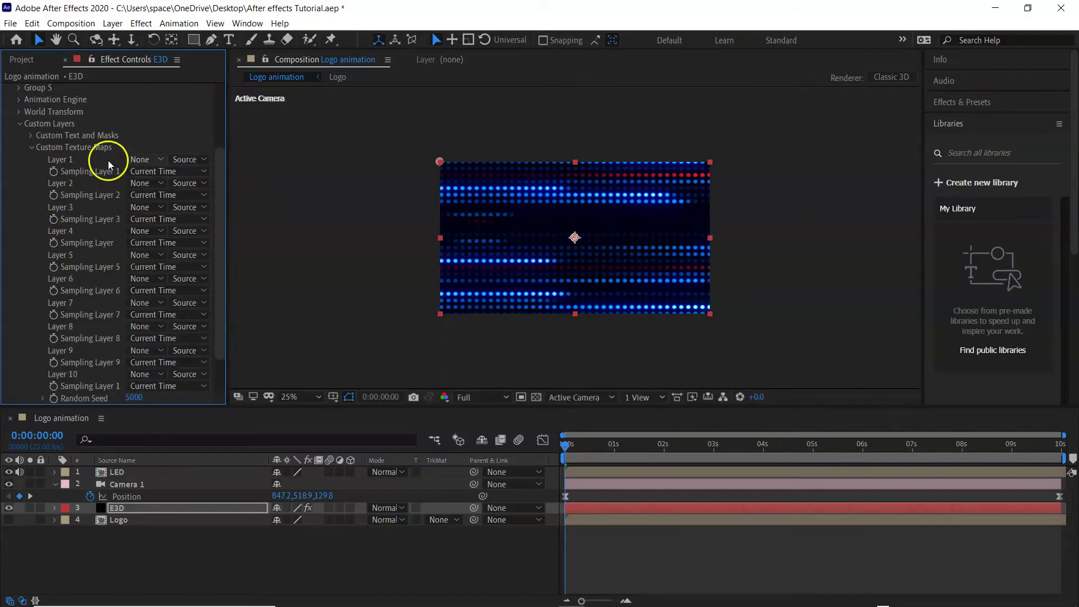
left_click(141, 163)
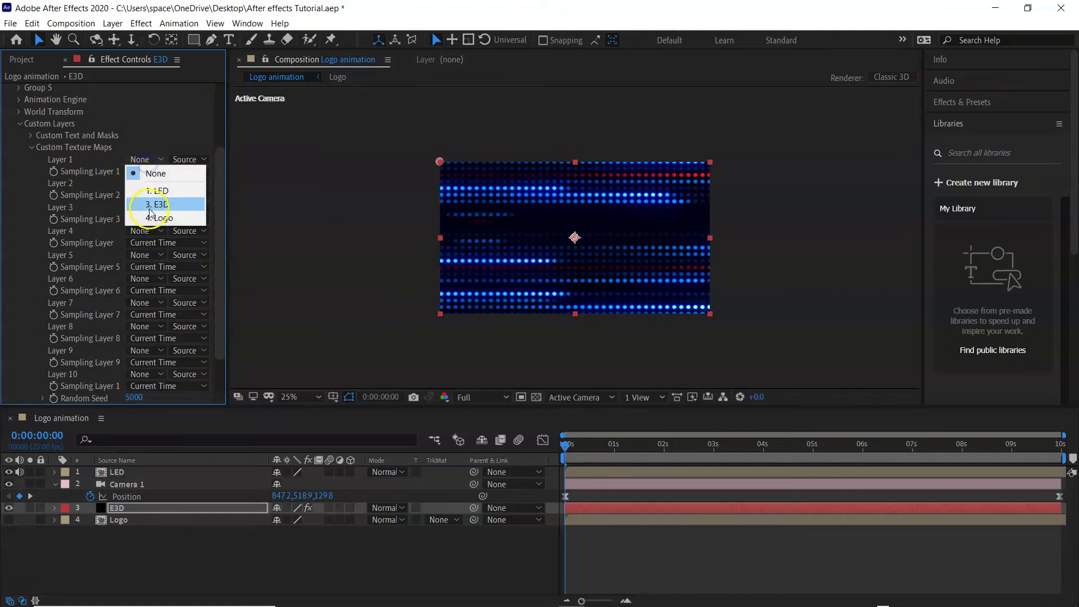
left_click(186, 193)
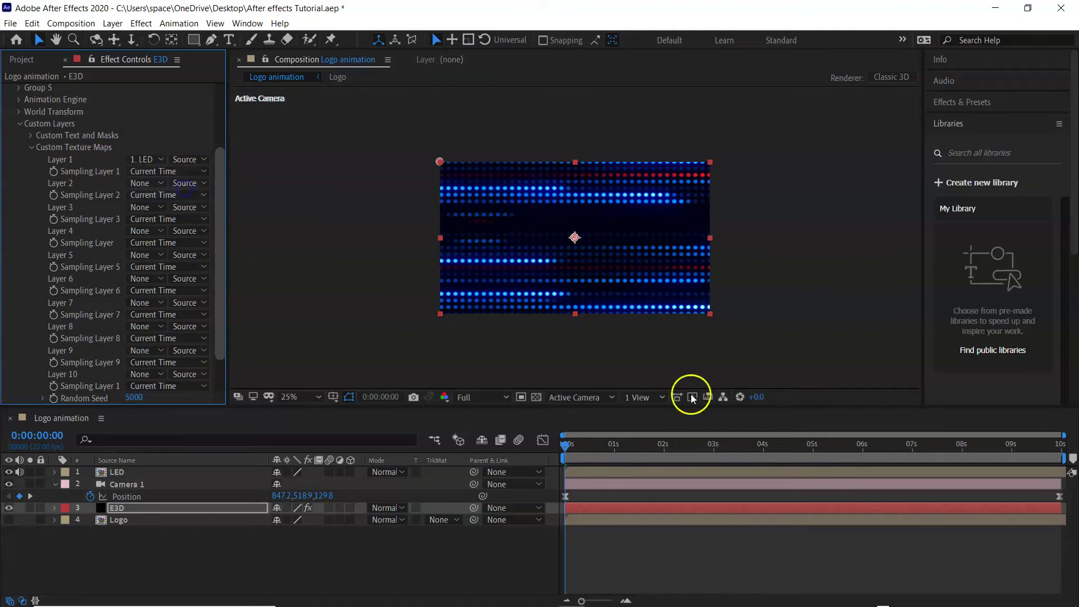
left_click(20, 124)
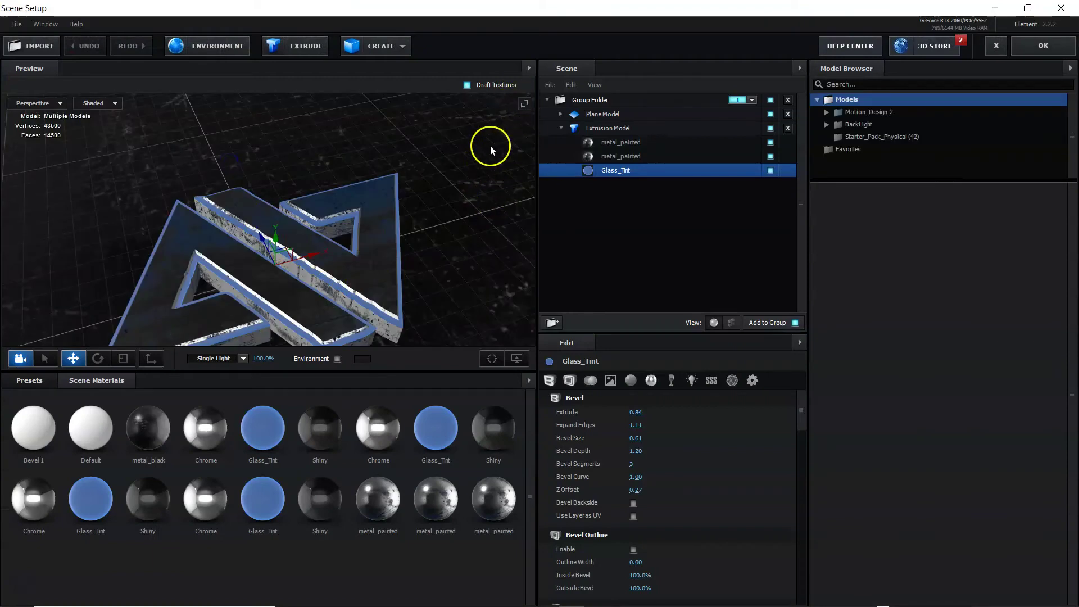
In Scene Setup, set the Glass_Tint material's Diffuse texture to Custom Layer 1 [LED] with a UV Repeat of 5.00, 5.00
left_click_drag(490, 146, 443, 166)
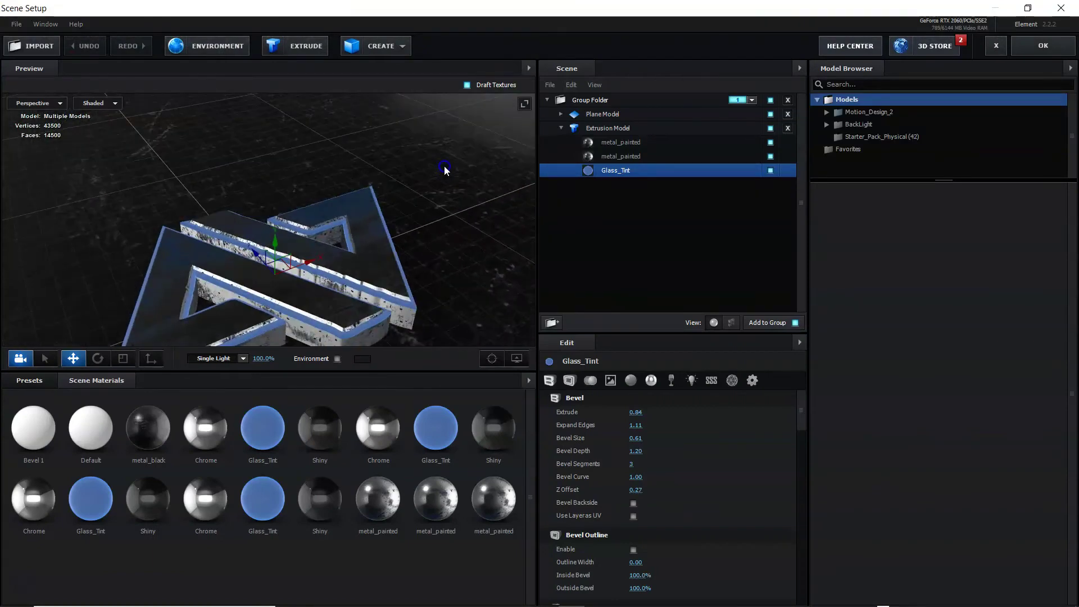
left_click_drag(393, 291, 363, 304)
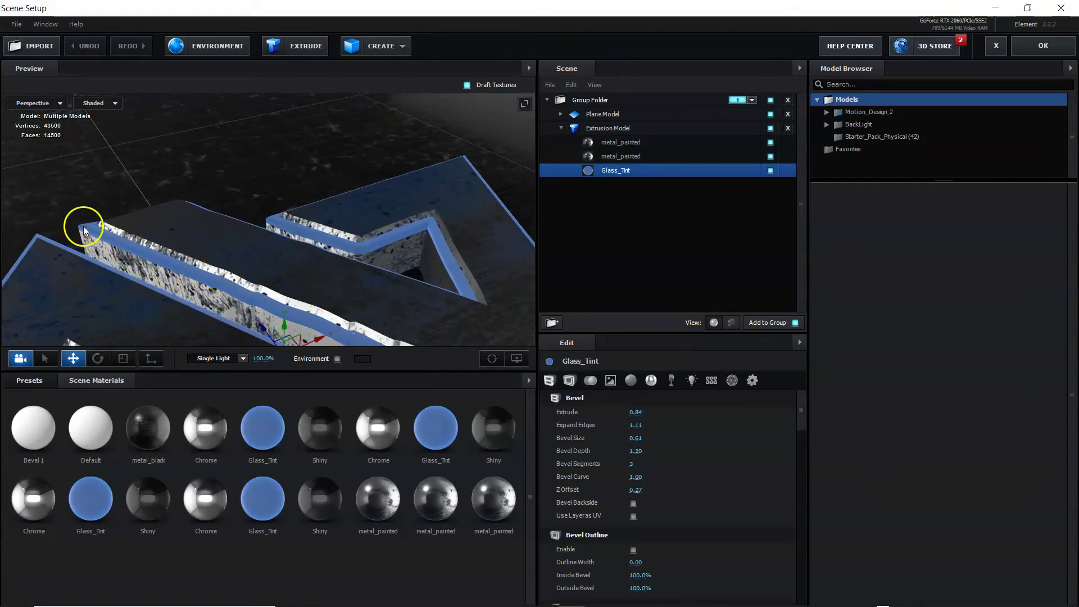
left_click_drag(357, 234, 327, 239)
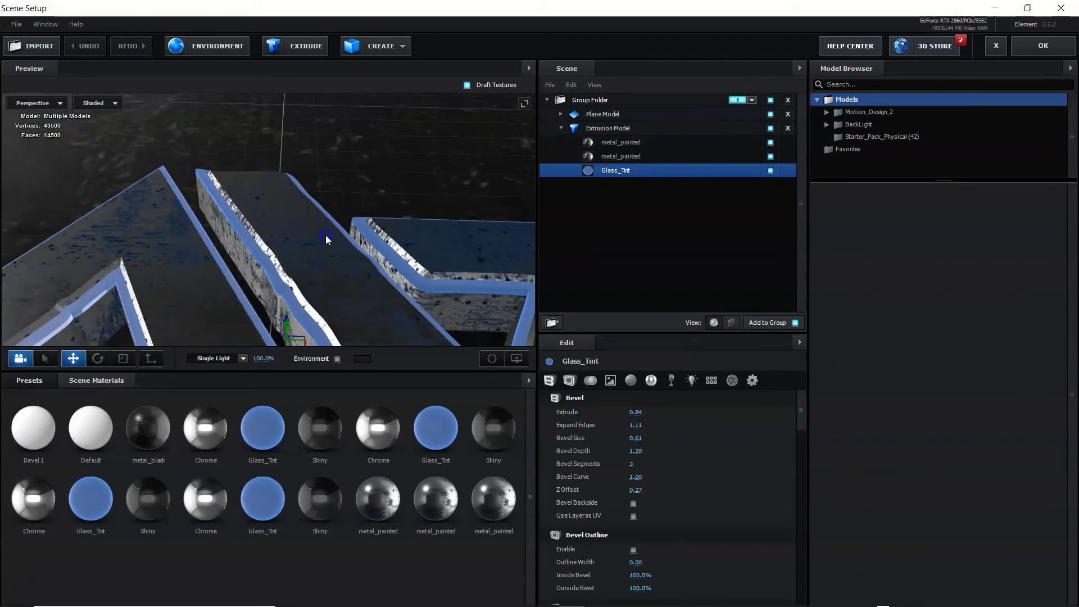
scroll(314, 252, "down", 4)
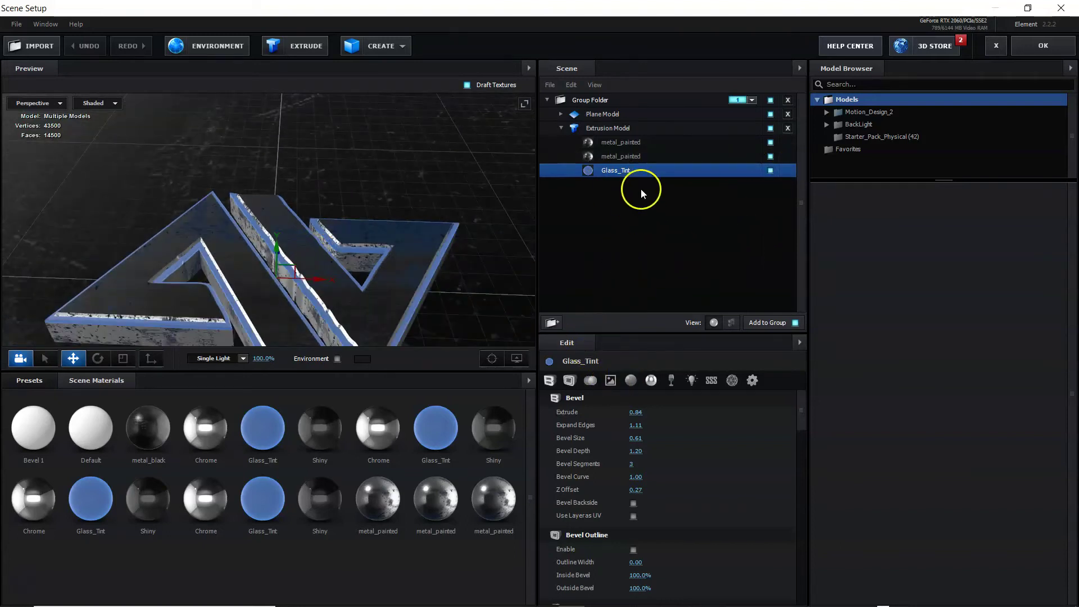
left_click(611, 381)
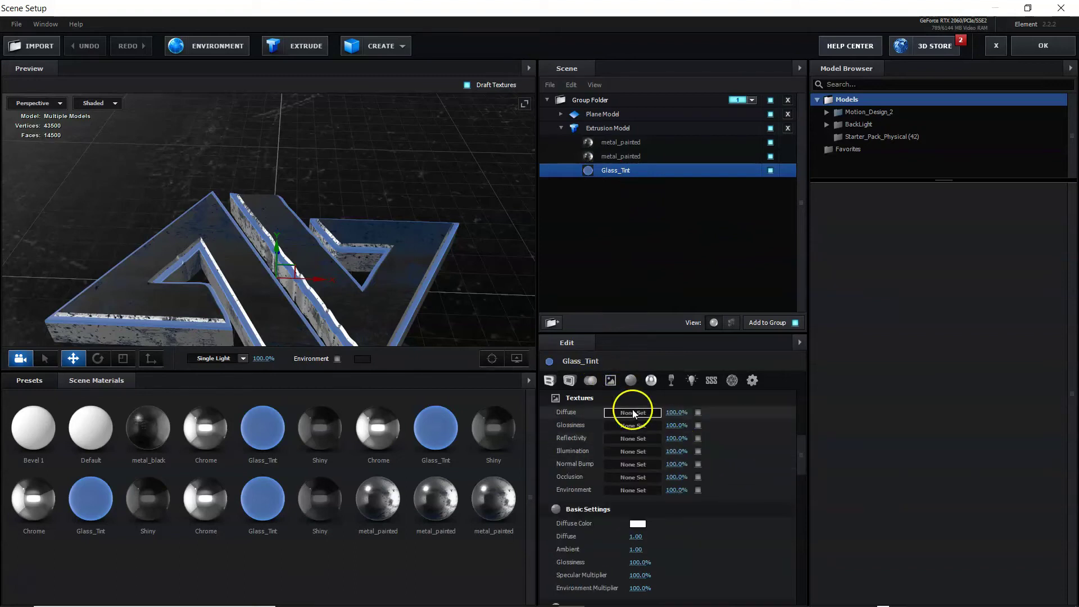
left_click(622, 414)
left_click(630, 349)
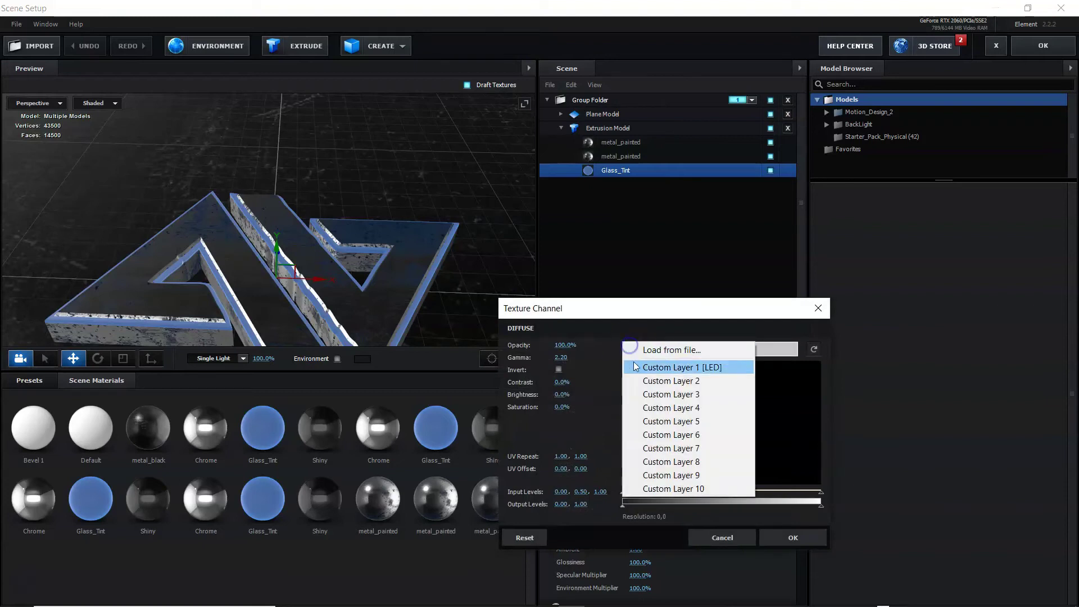
left_click(693, 367)
left_click(563, 456)
type("5")
key("Tab")
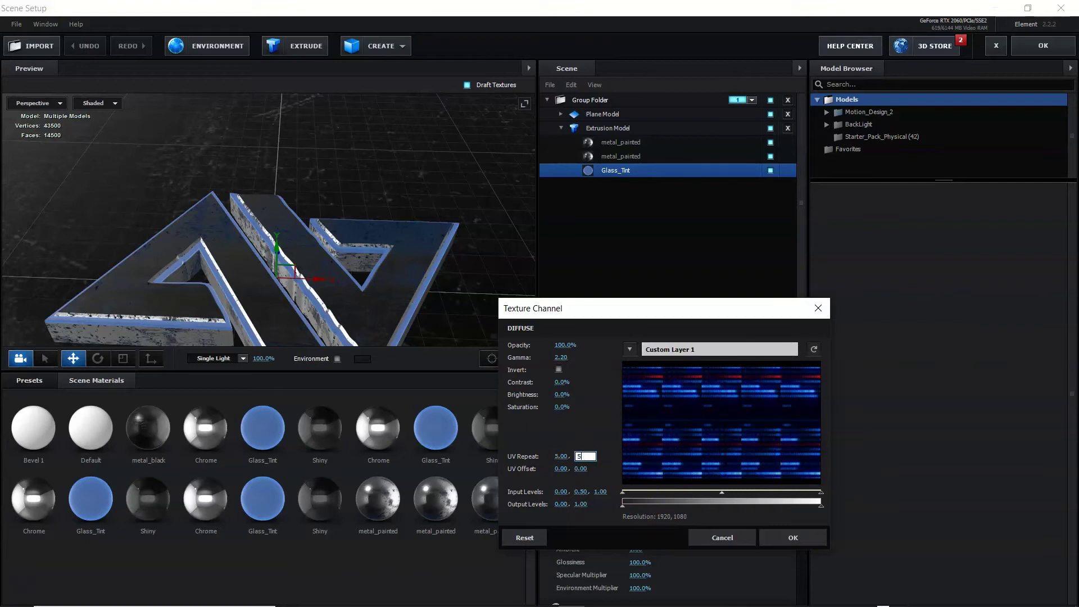
type("5")
left_click(776, 538)
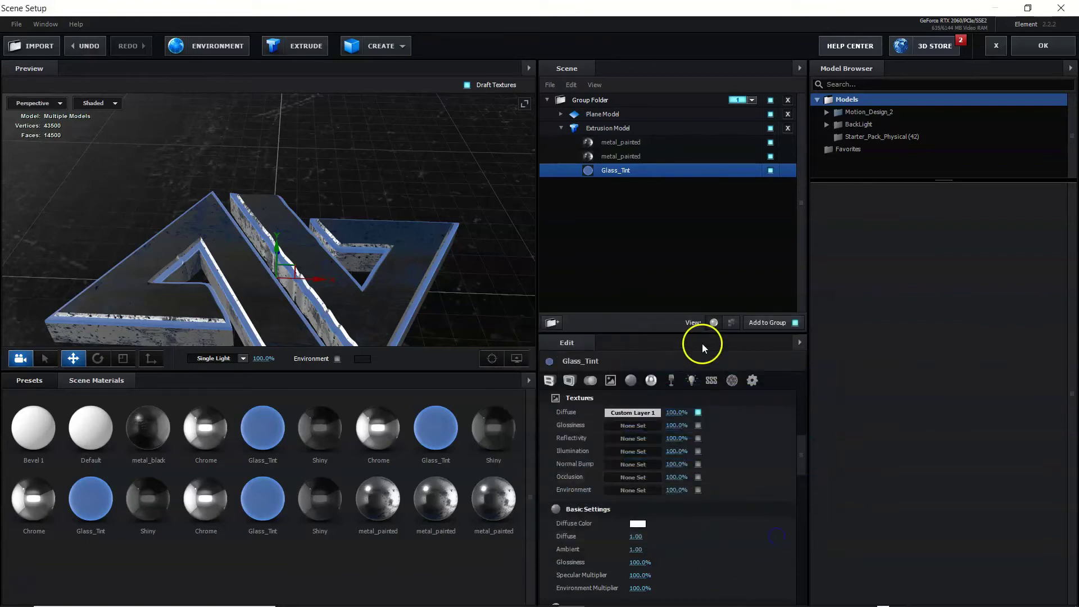
Set the Glass_Tint material's Illumination texture to Custom Layer 1 [LED] with a UV Repeat of 5.00, 5.00
left_click(619, 452)
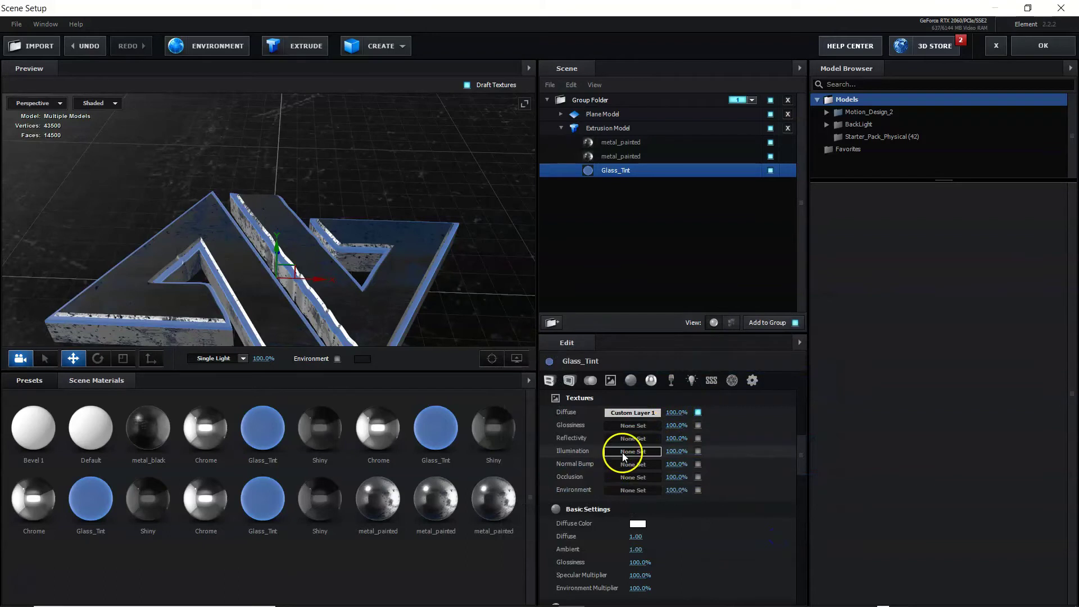
left_click(630, 387)
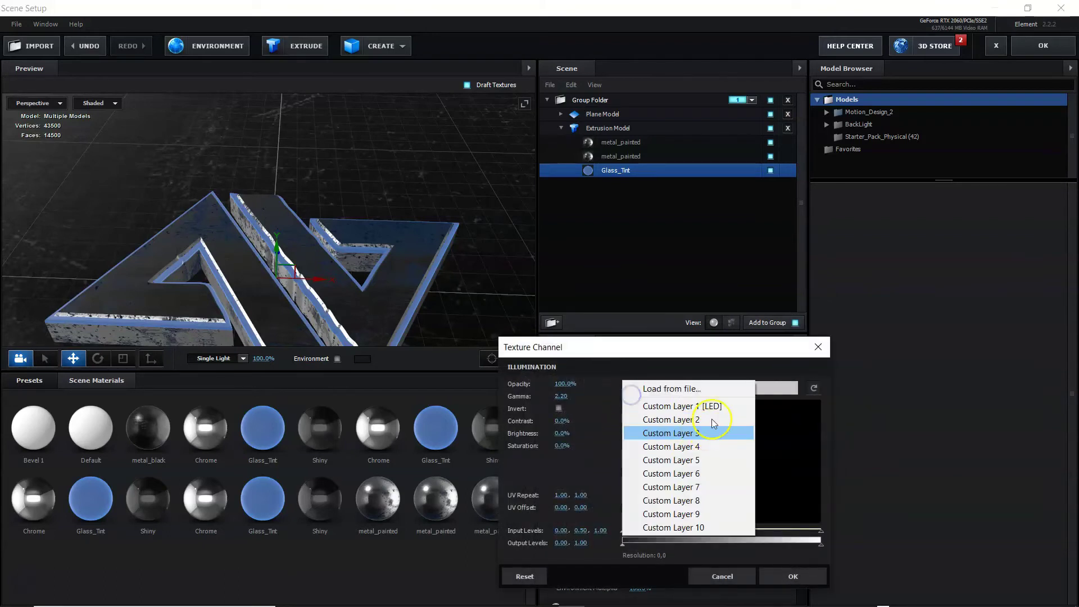
left_click(711, 407)
left_click(560, 496)
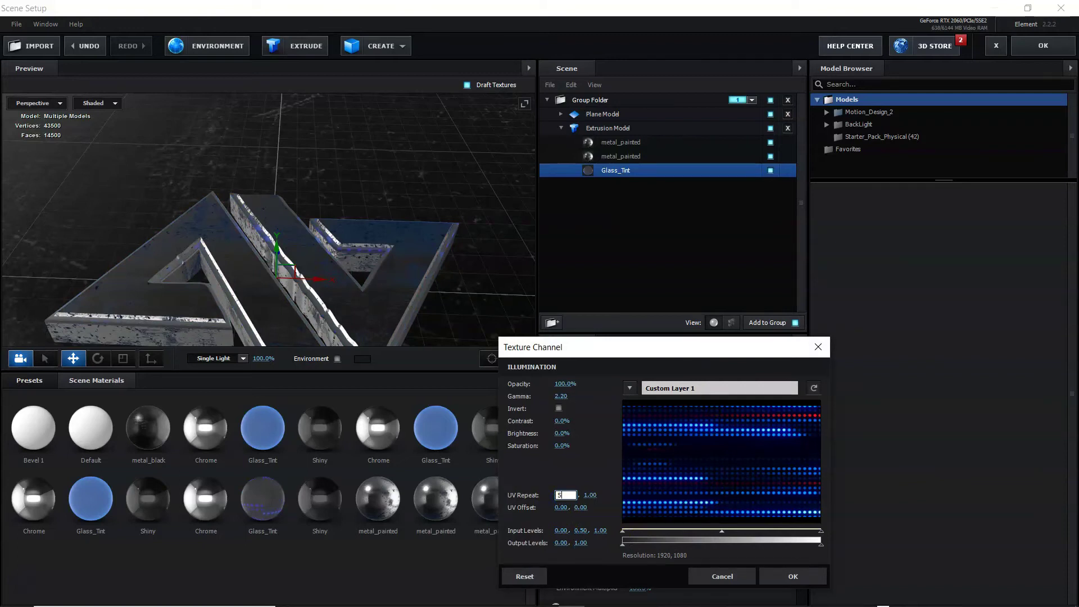
key("Tab")
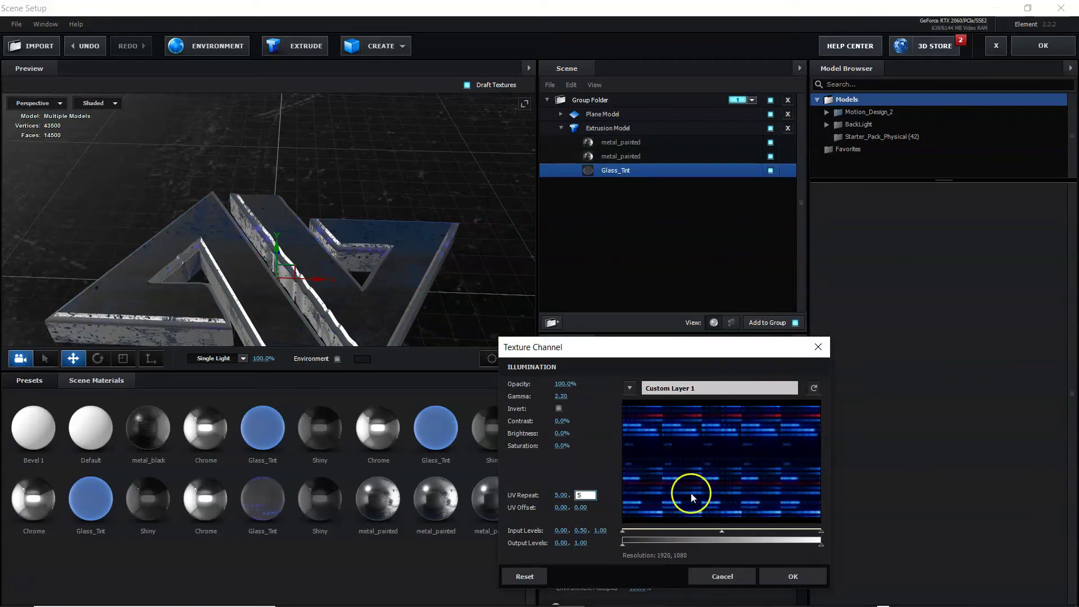
left_click(775, 574)
Inspect the LED texture on the logo's bevel, apply the scene setup, and hide the LED layer in Logo animation
left_click_drag(372, 184, 187, 274)
scroll(156, 221, "up", 3)
left_click_drag(150, 232, 209, 234)
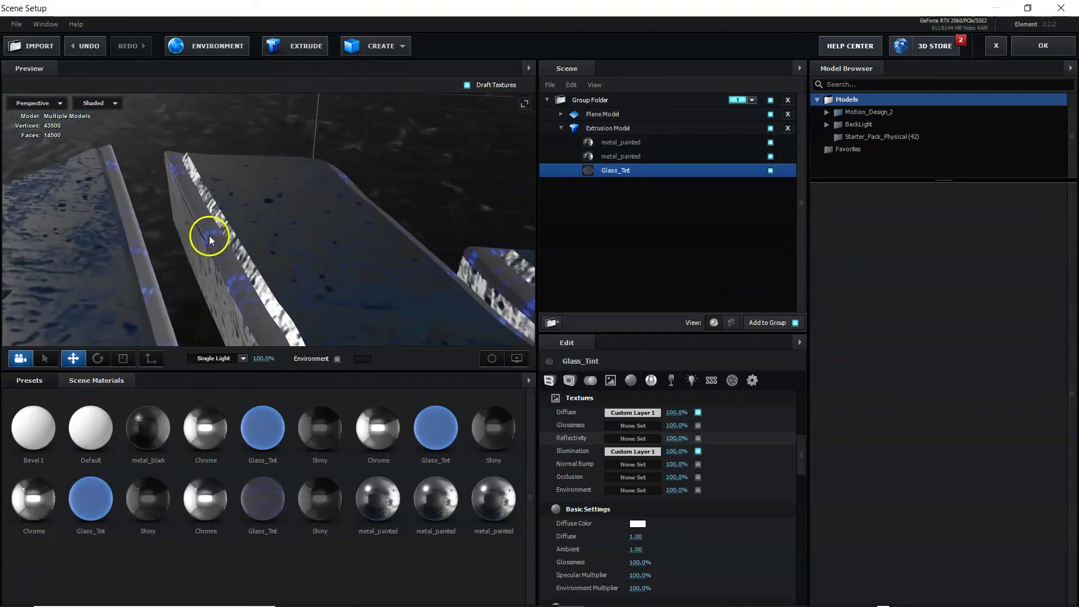
left_click(1042, 45)
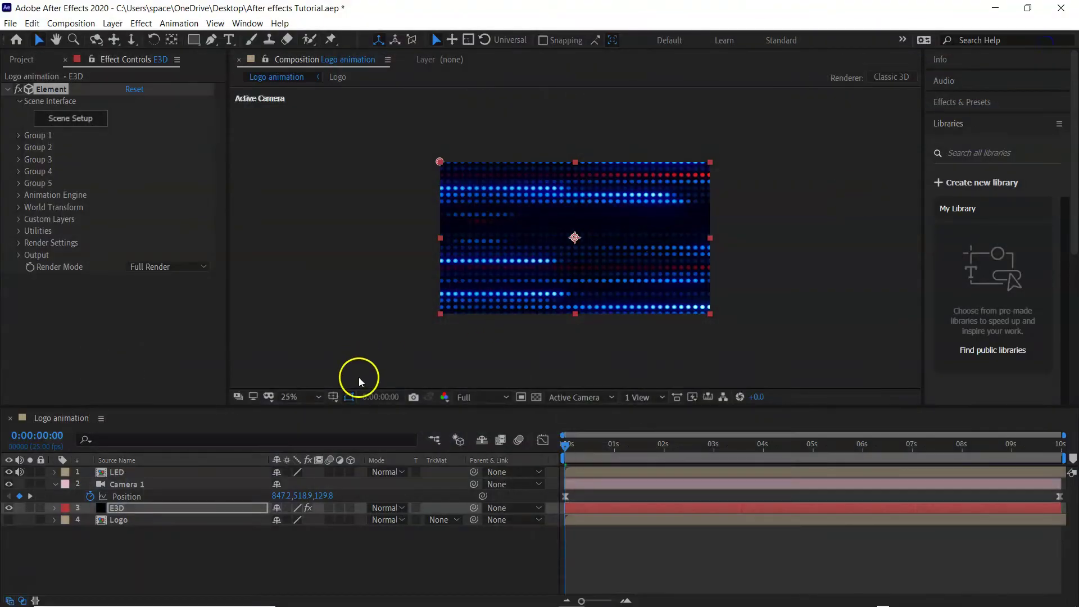
left_click(118, 472)
left_click(9, 472)
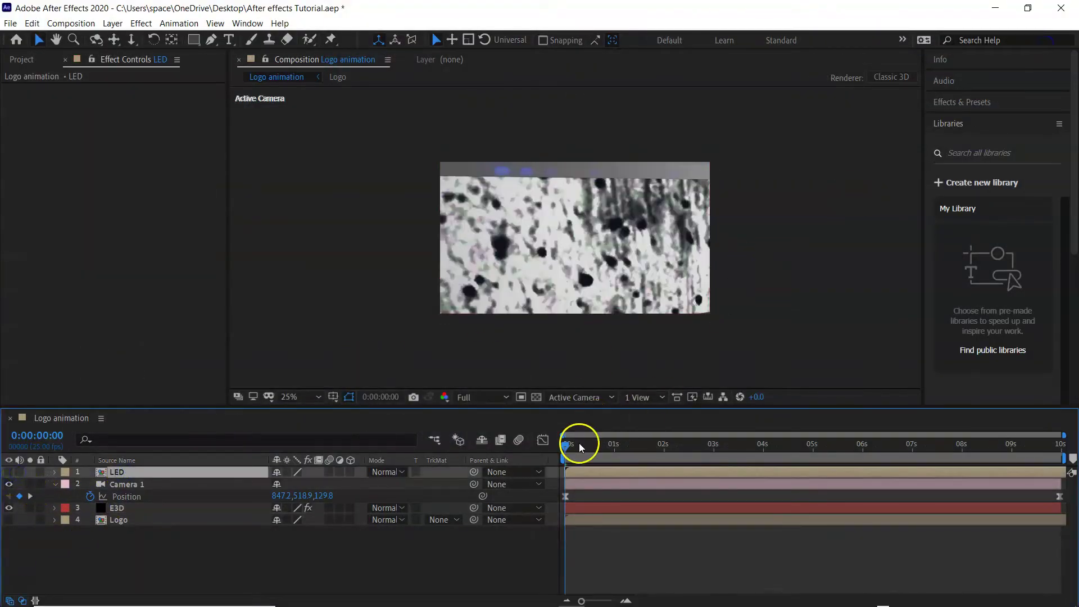
In the E3D layer's Scene Setup, apply the BackLight_2K_26 environment preset from the BackLight_2K folder
left_click_drag(575, 453, 1030, 513)
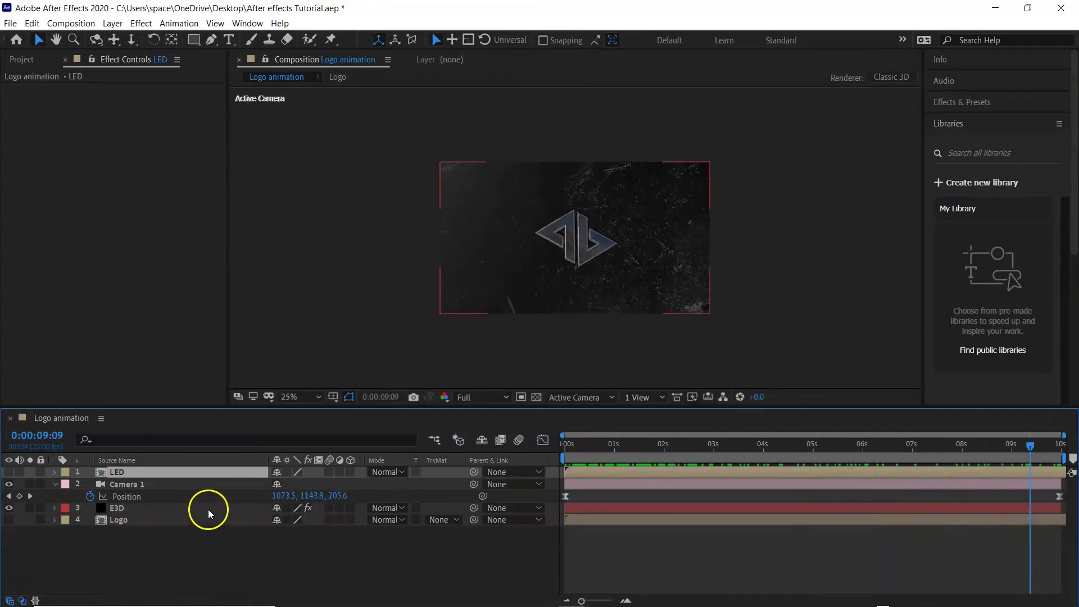
left_click(147, 509)
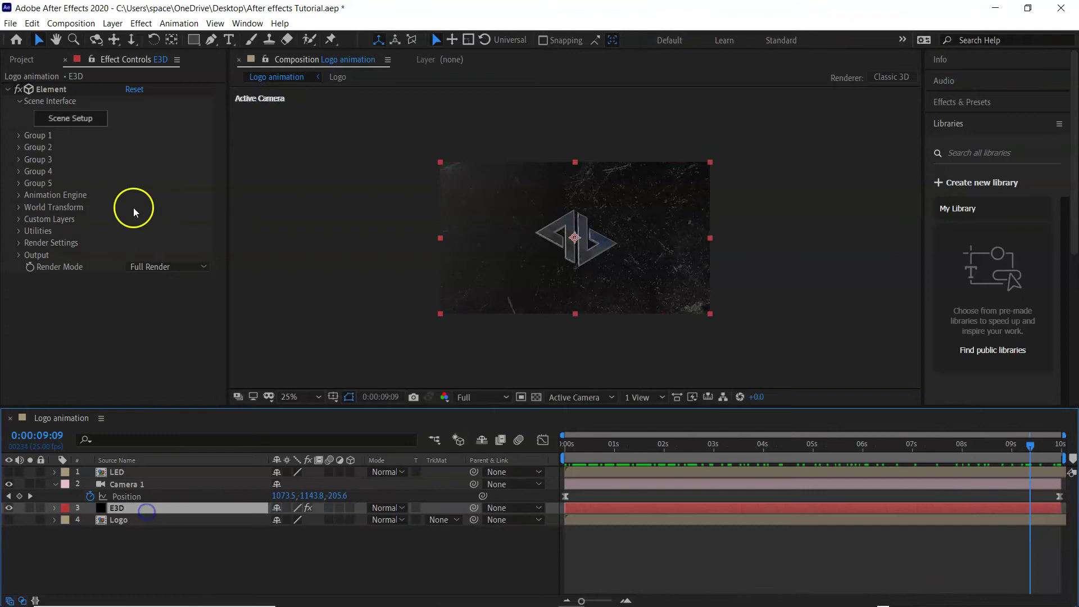
left_click(93, 119)
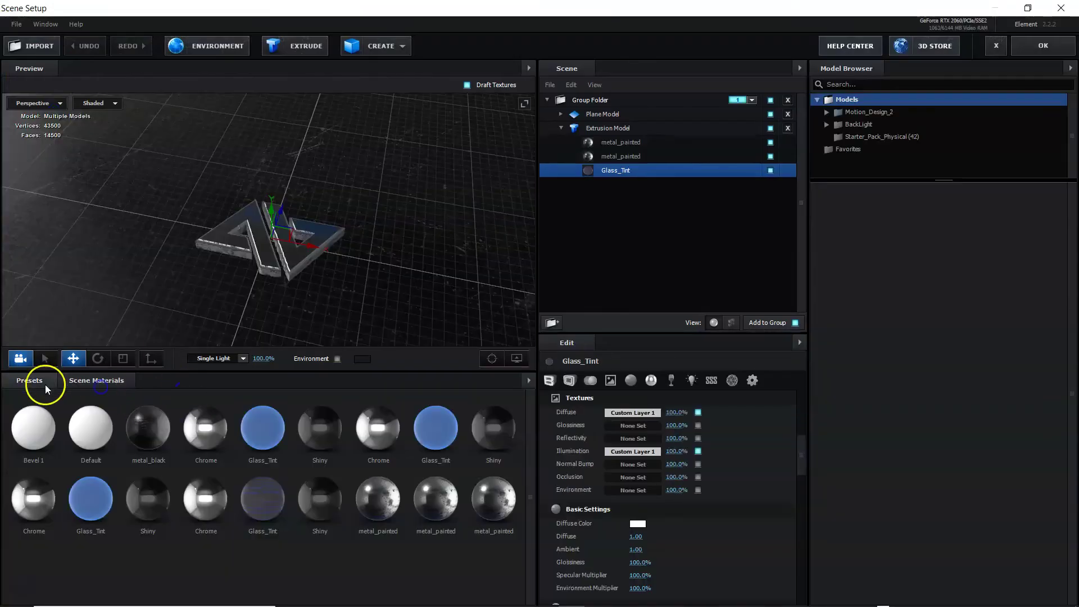
left_click(34, 381)
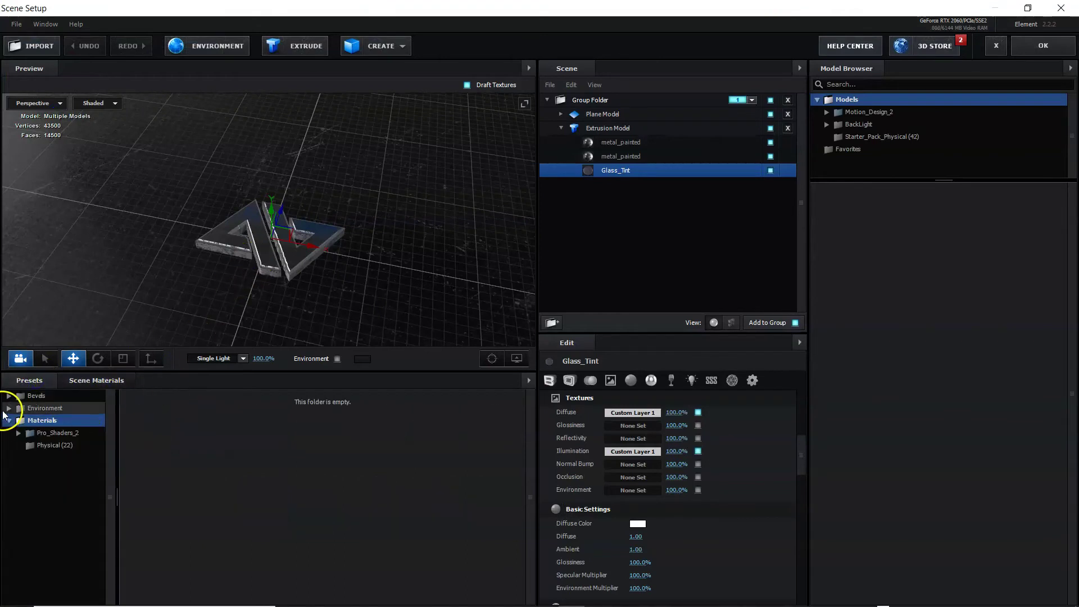
left_click(8, 410)
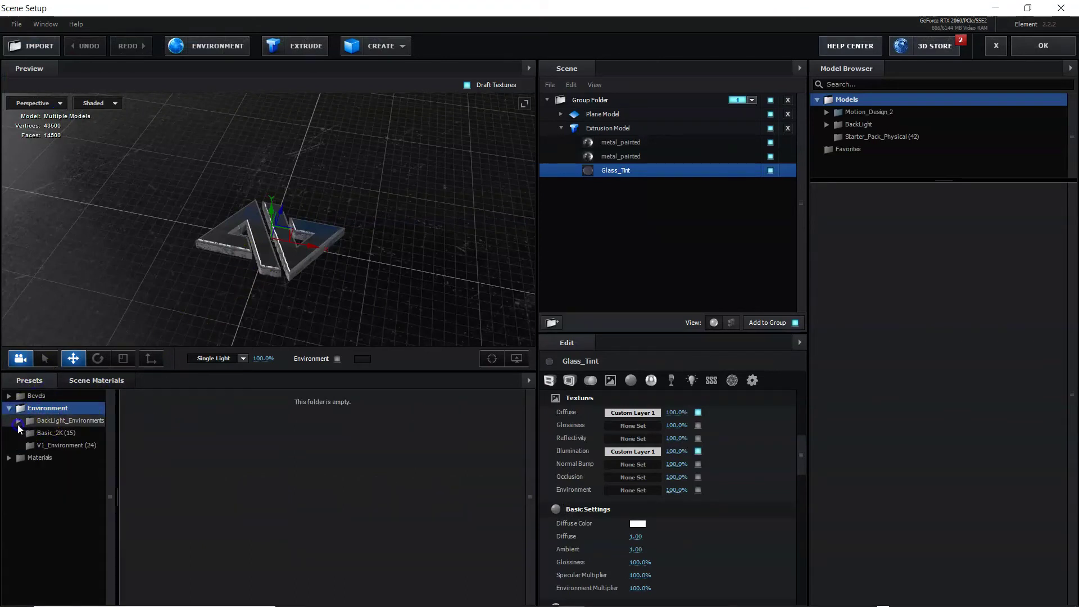
left_click(19, 421)
left_click(67, 433)
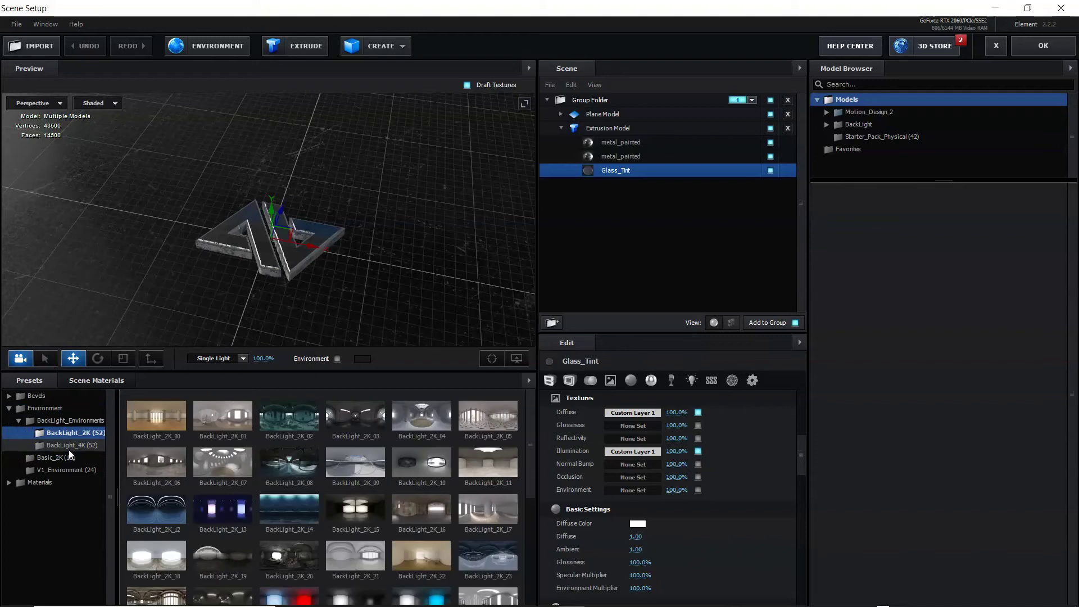
scroll(376, 497, "down", 5)
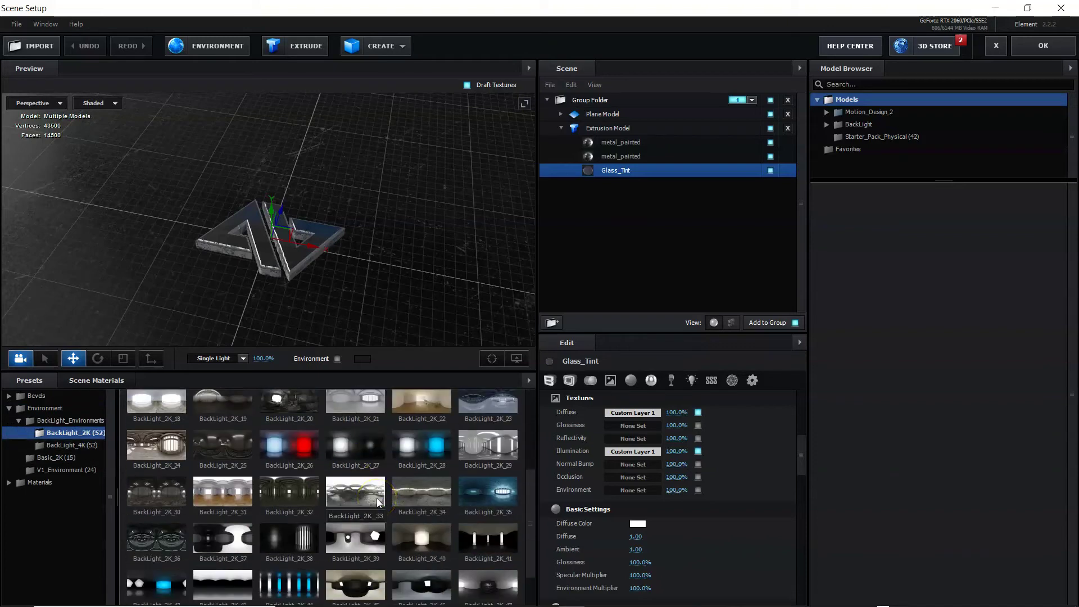
left_click(309, 465)
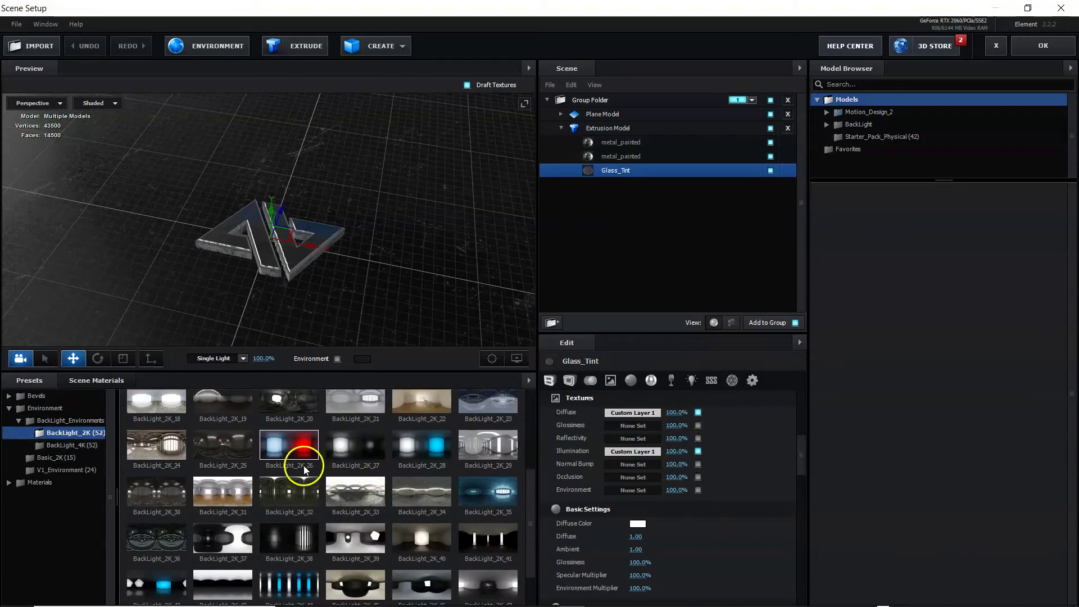
Set the Glass_Tint material's Refraction Intensity to 52.0%
left_click_drag(423, 182, 431, 232)
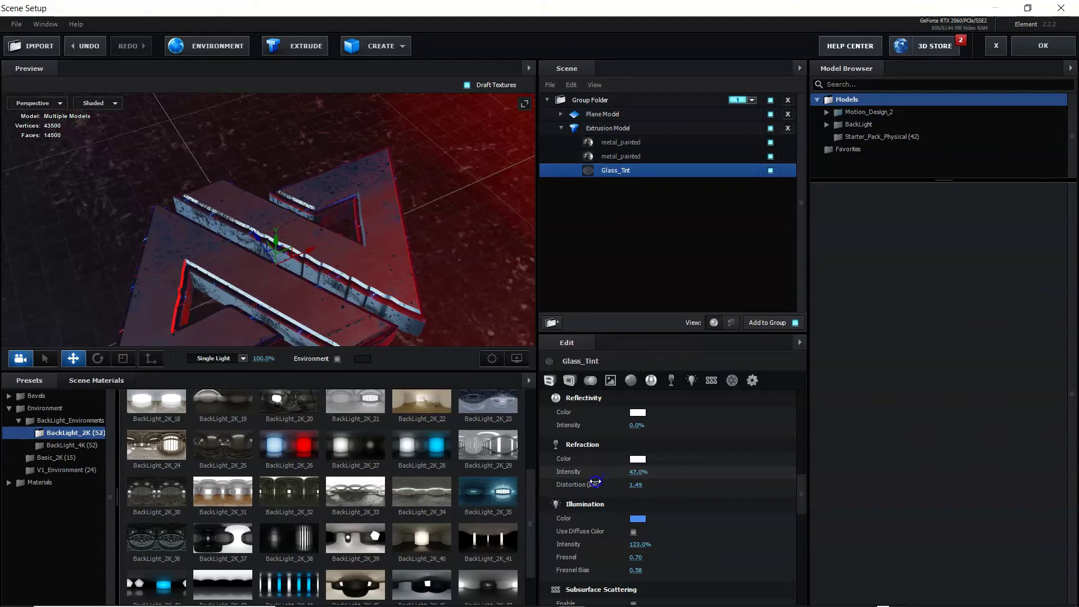
left_click_drag(595, 481, 597, 480)
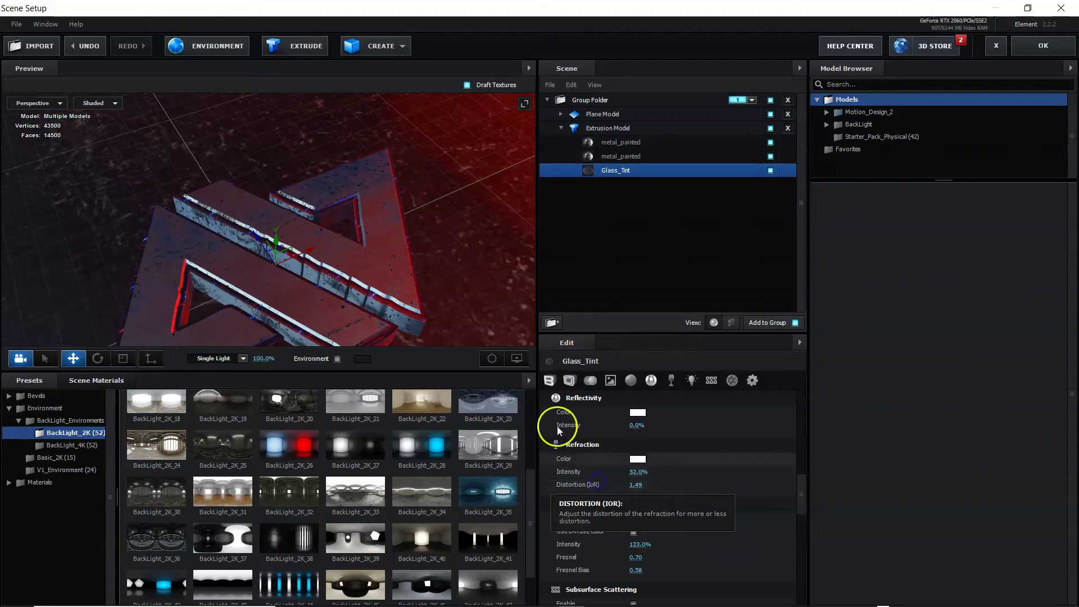
left_click_drag(433, 238, 333, 269)
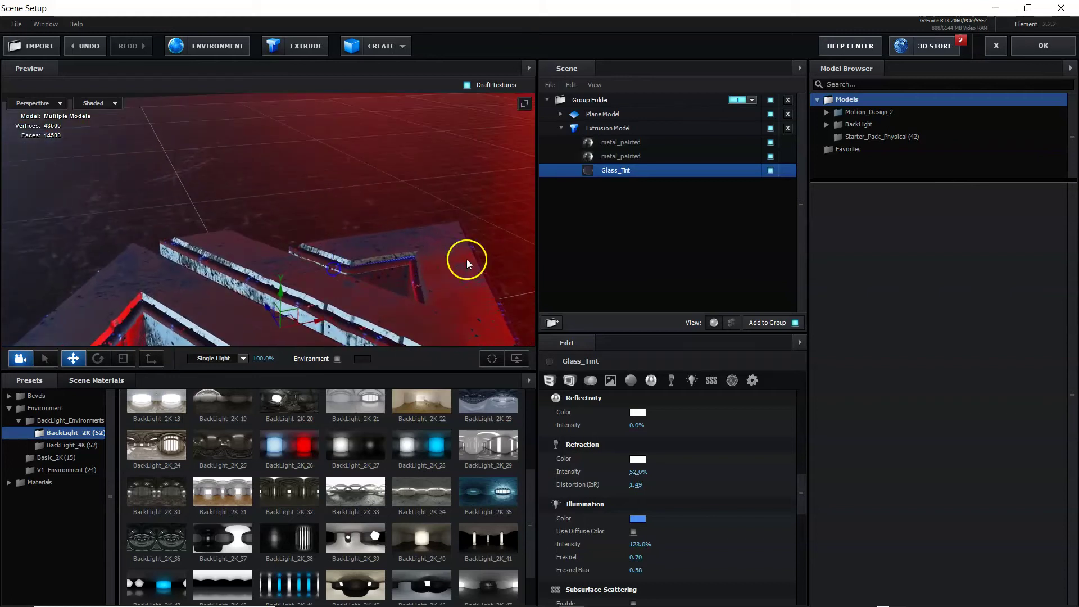
Set the Glass_Tint bevel's Extrude to 0.90 and Expand Edges to 0.73
left_click(549, 381)
left_click_drag(633, 413, 639, 416)
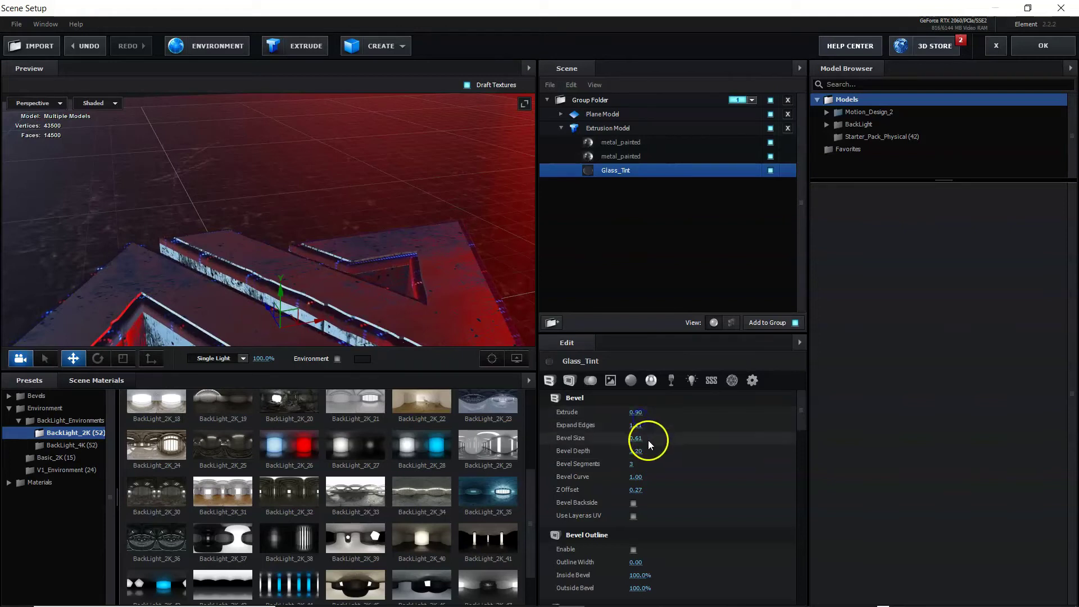
left_click_drag(636, 427, 612, 433)
left_click_drag(393, 209, 380, 263)
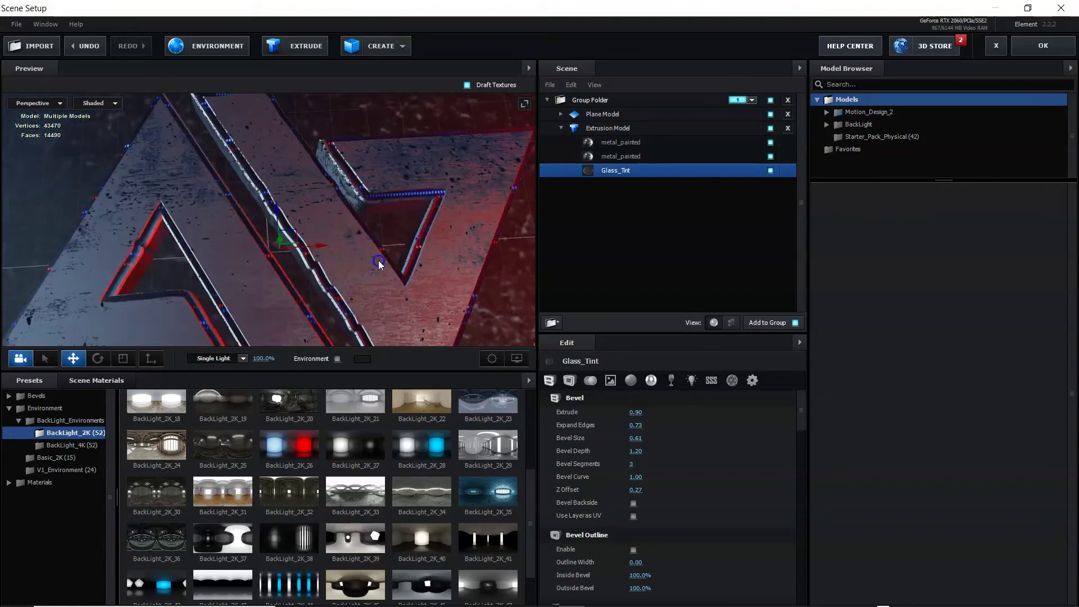
Apply the scene setup and preview the relit logo at several times, stopping at 0:00:07:07
left_click(1050, 51)
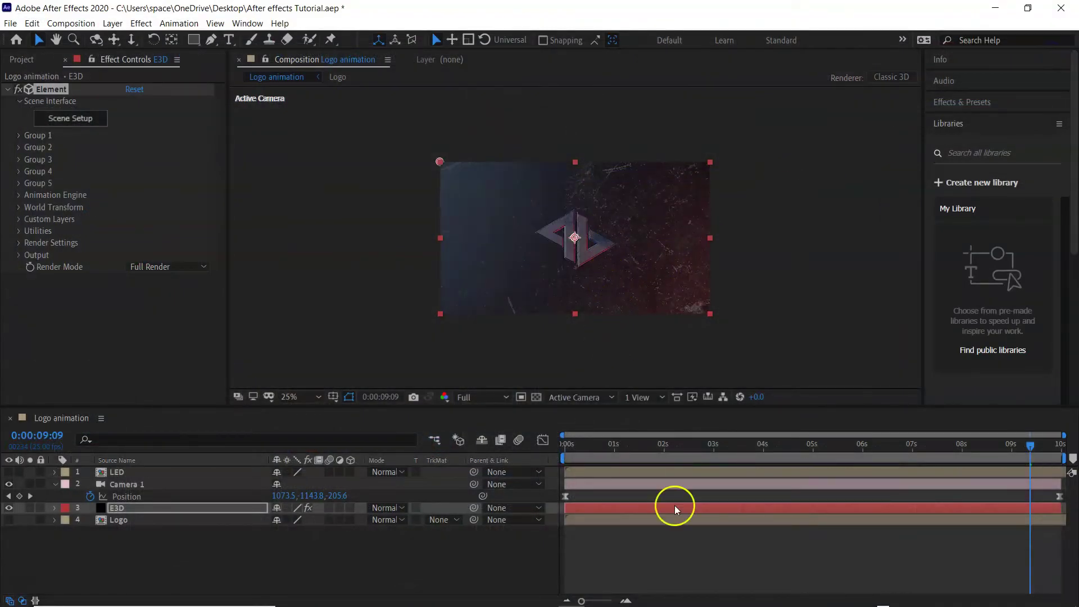
left_click_drag(709, 453, 889, 433)
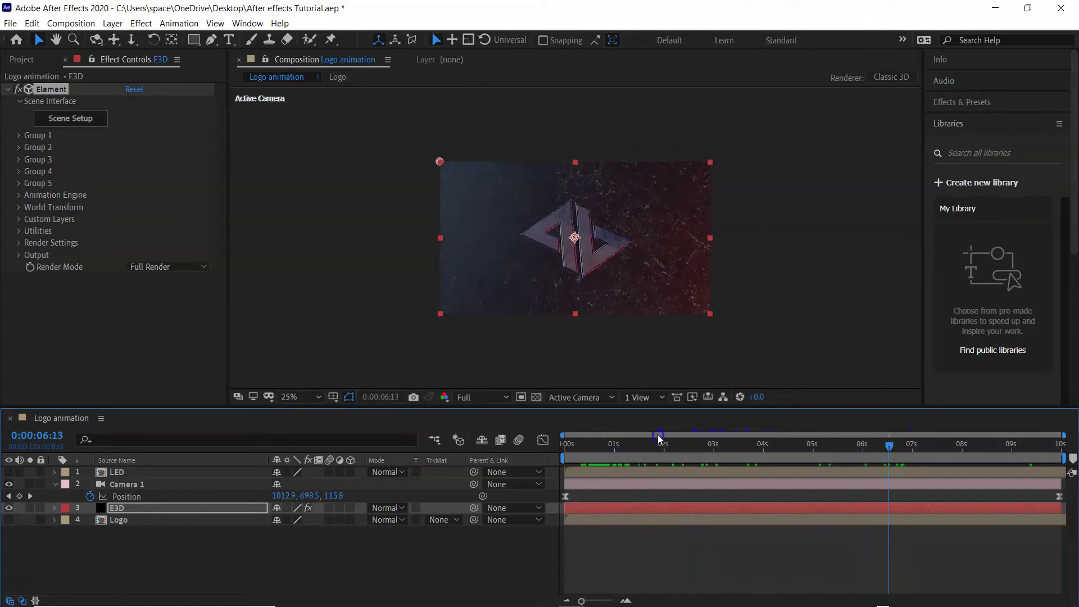
left_click_drag(702, 453, 695, 432)
left_click_drag(749, 437, 928, 404)
left_click(152, 552)
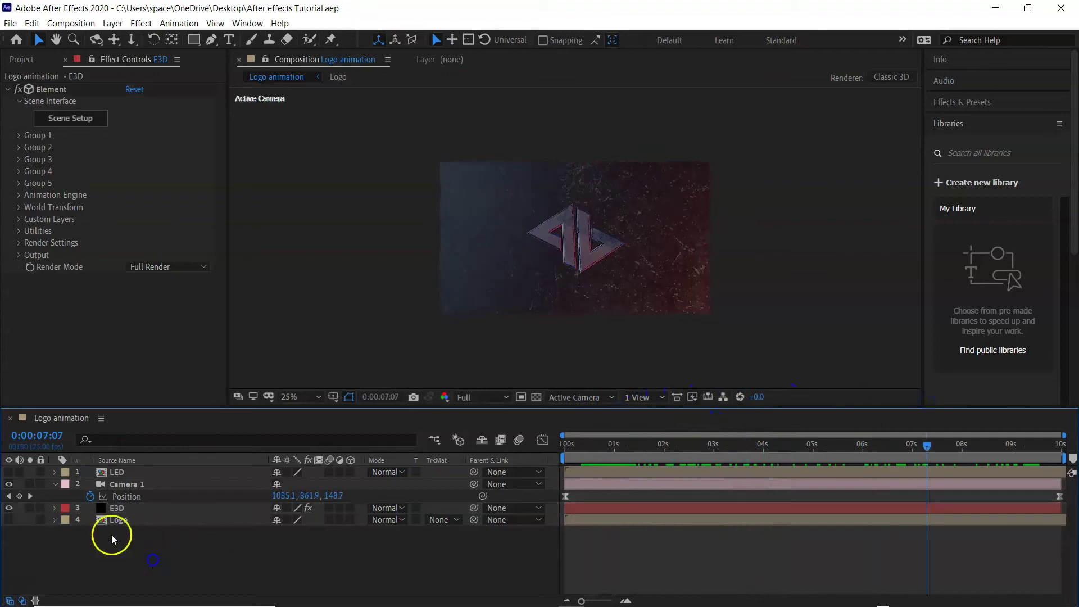
Start a new light in Logo animation and give it a light red color
left_click(55, 484)
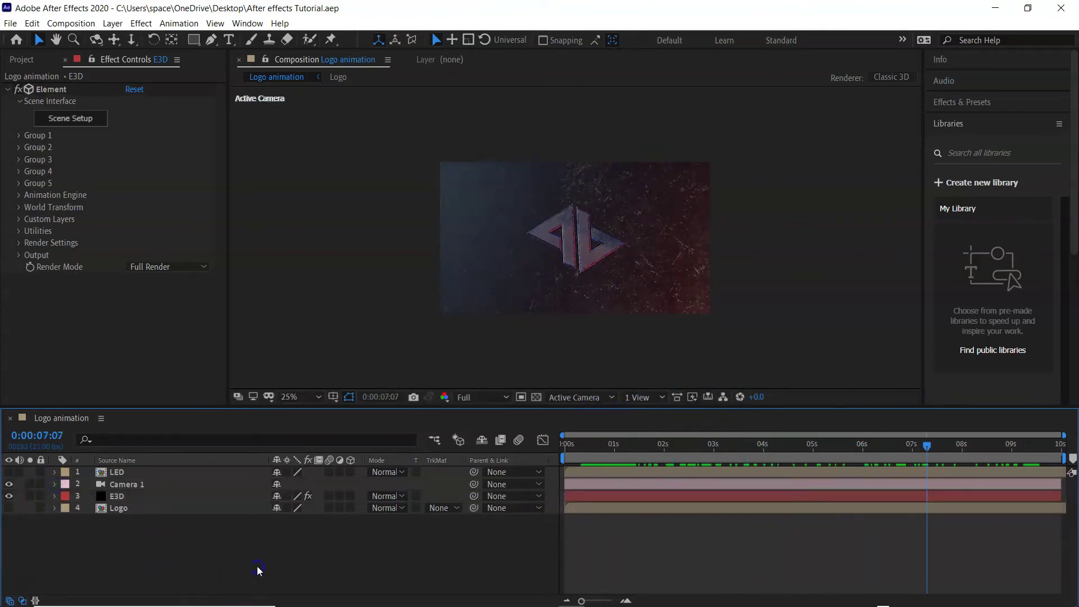
right_click(257, 570)
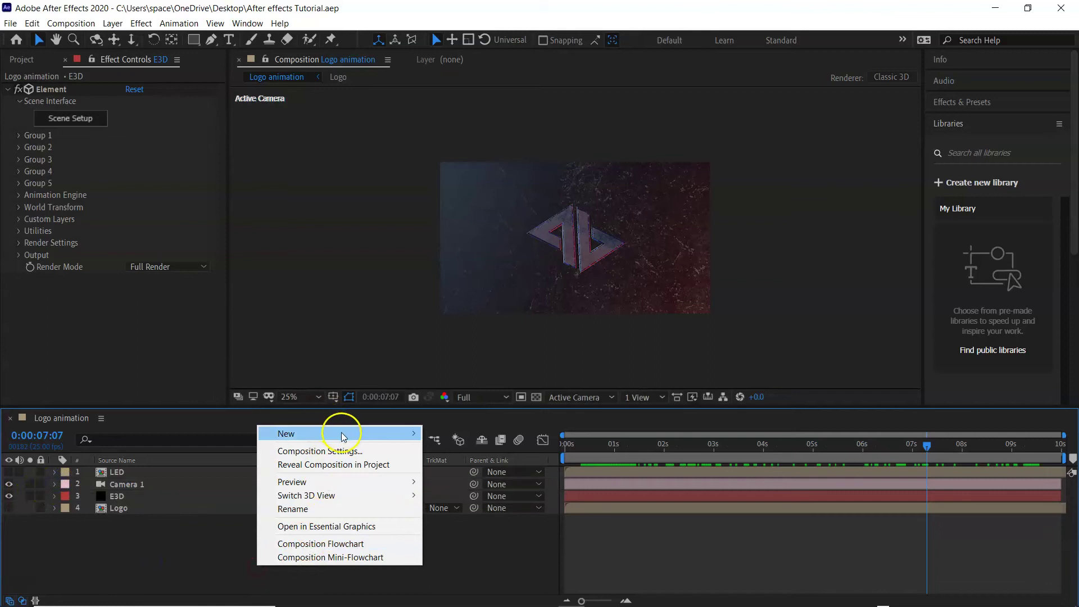
mouse_move(339, 428)
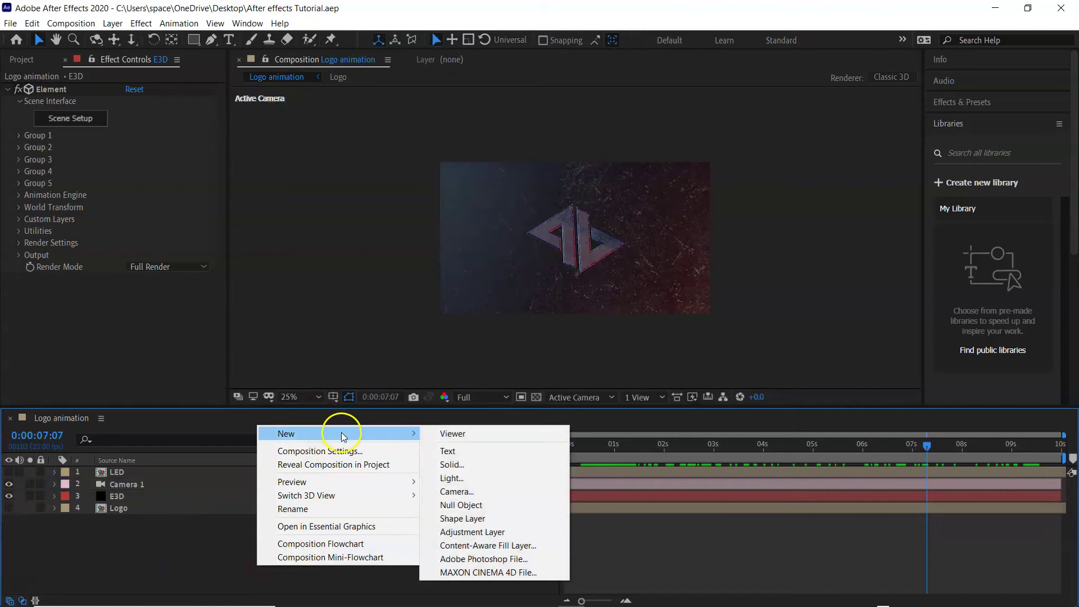
left_click(481, 478)
left_click_drag(579, 118, 199, 112)
left_click(151, 195)
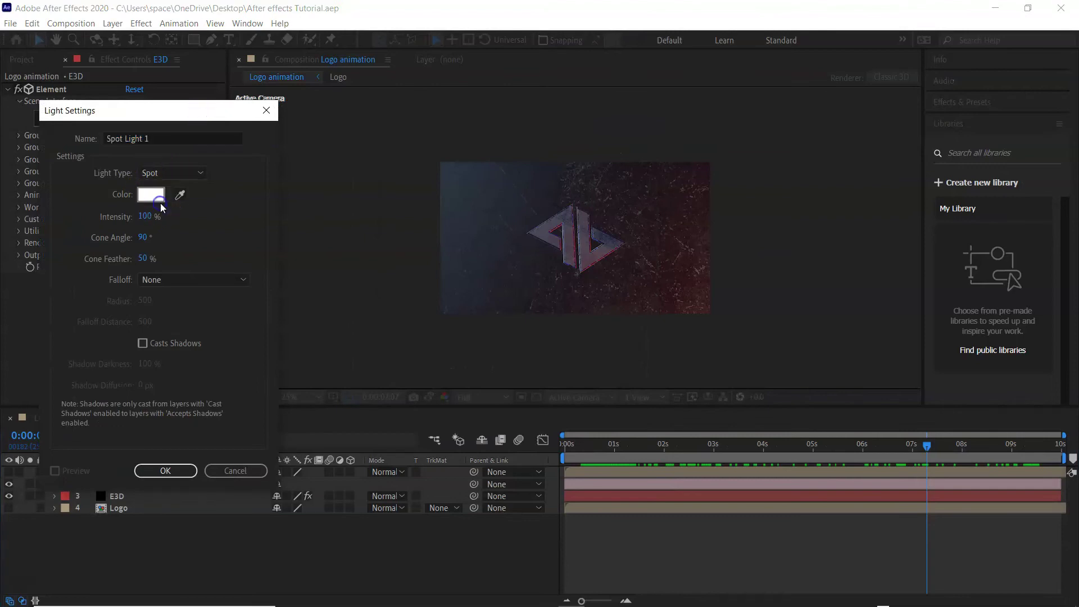
mouse_move(259, 265)
left_mouse_down()
mouse_move(206, 182)
mouse_move(212, 204)
mouse_move(198, 197)
left_mouse_up()
left_click(409, 197)
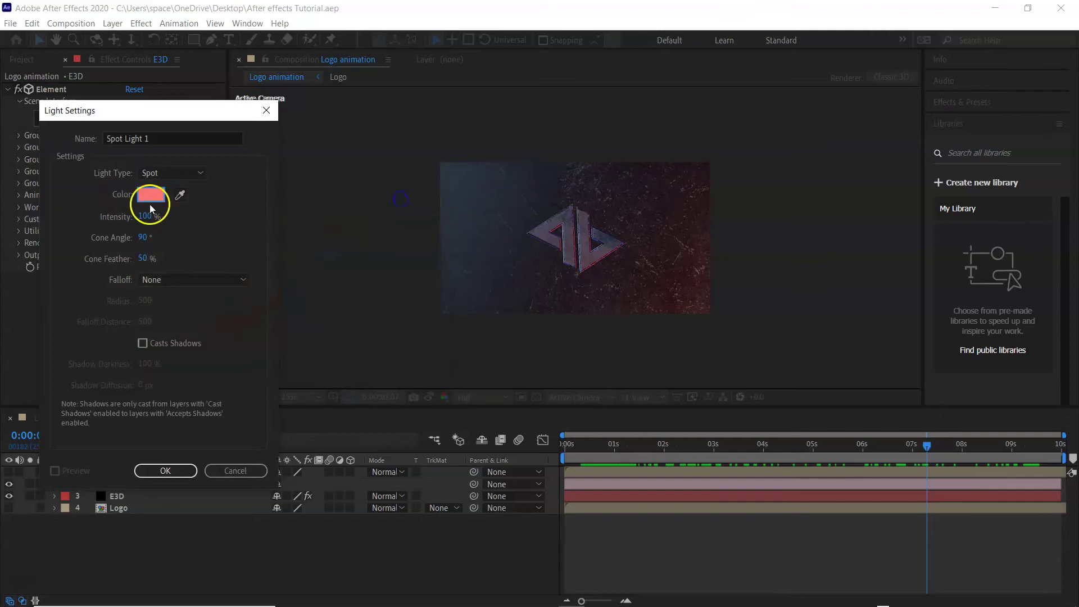
Set the new light's type to Point with Falloff None and create it
left_click(182, 280)
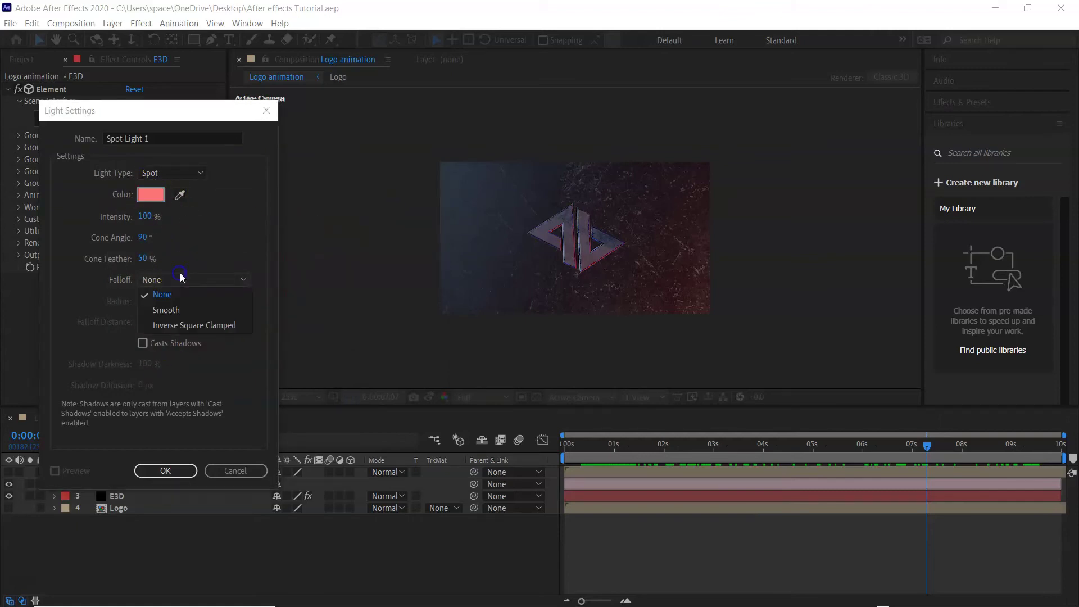
left_click(185, 311)
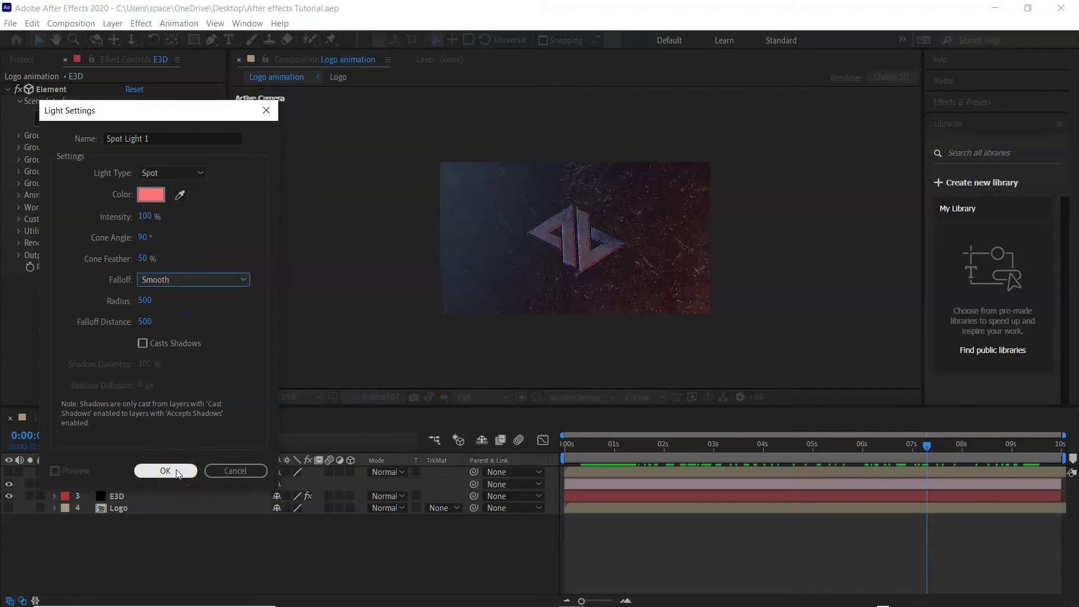
left_click(191, 173)
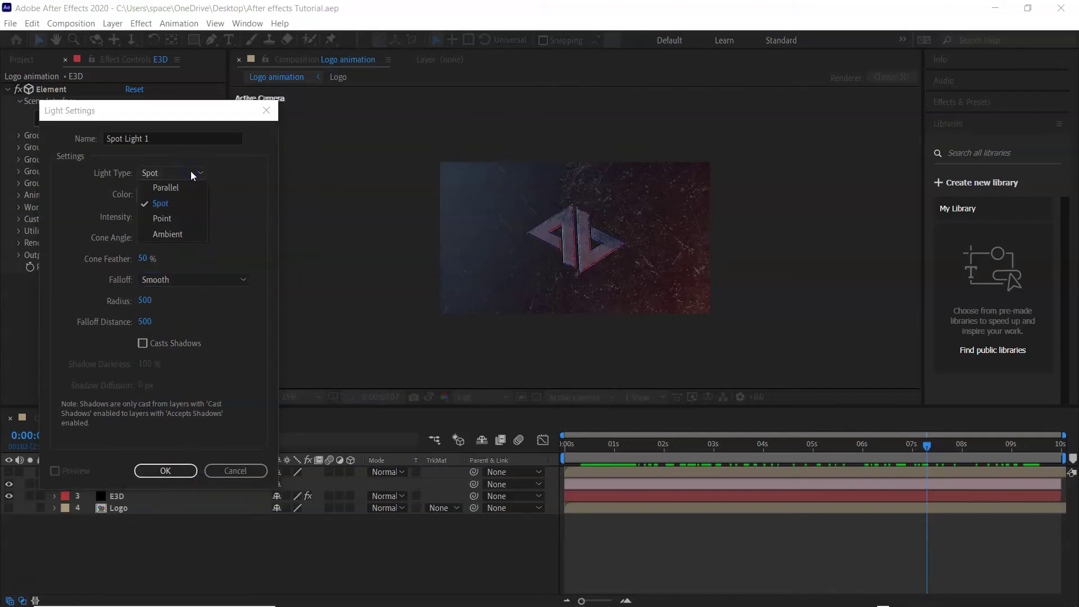
left_click(185, 218)
left_click(162, 472)
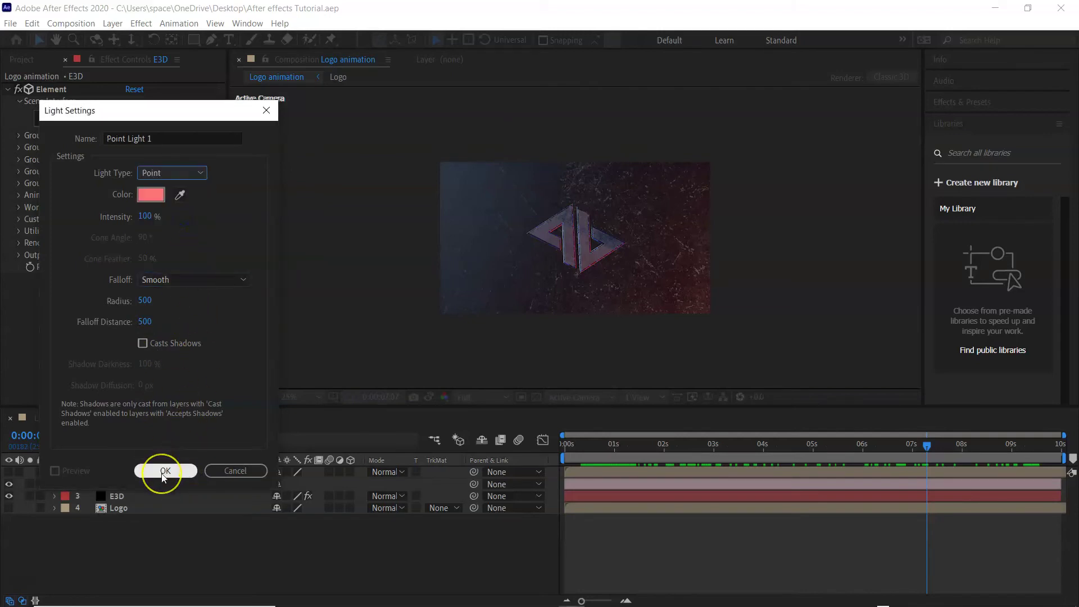
left_click(209, 281)
left_click(202, 290)
left_click(149, 471)
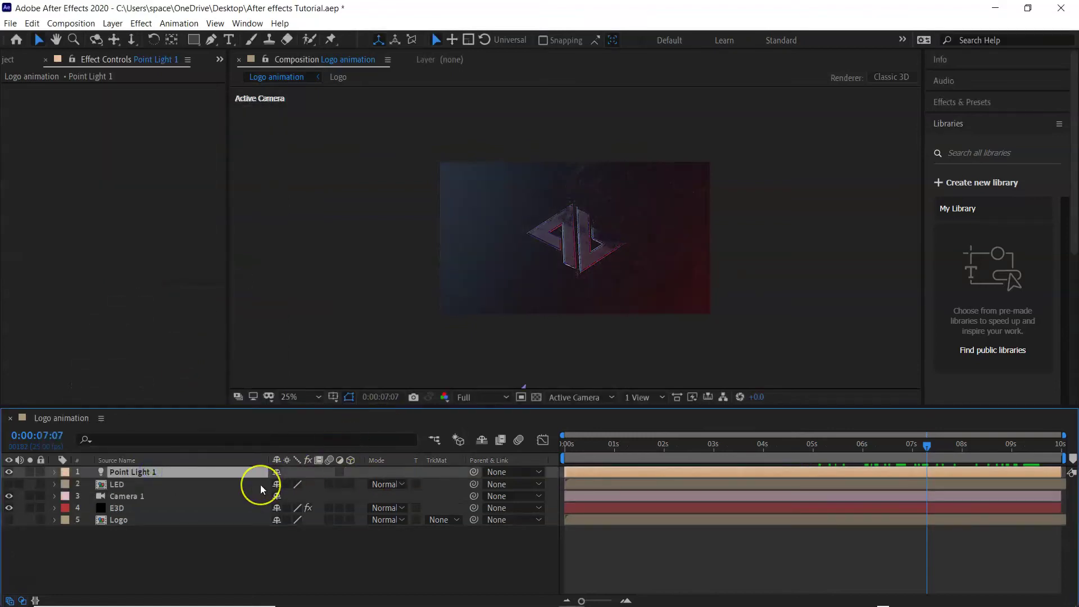
Reposition Point Light 1 close to the logo, with X at 978.0 and Z at 28.3
key("p")
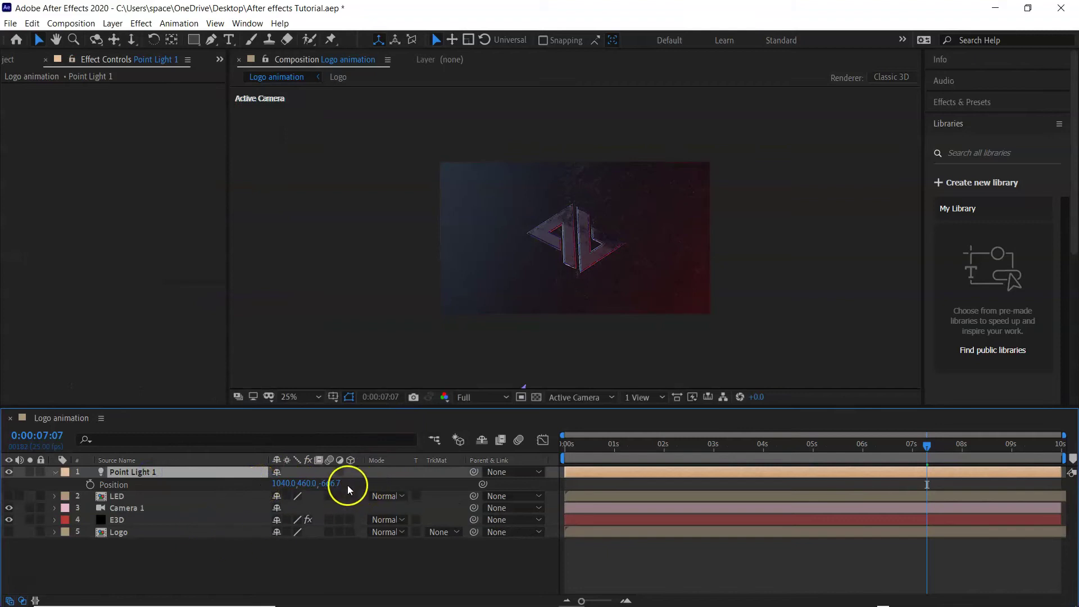
left_click_drag(333, 483, 858, 413)
left_click_drag(303, 478, 493, 455)
left_click_drag(313, 484, 93, 511)
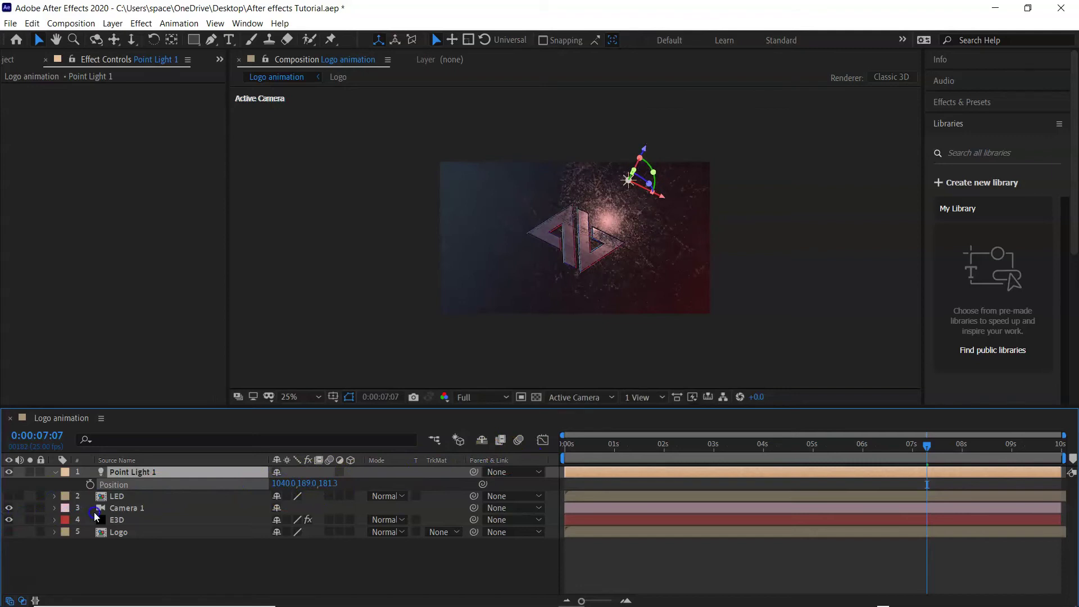
left_click_drag(282, 484, 309, 476)
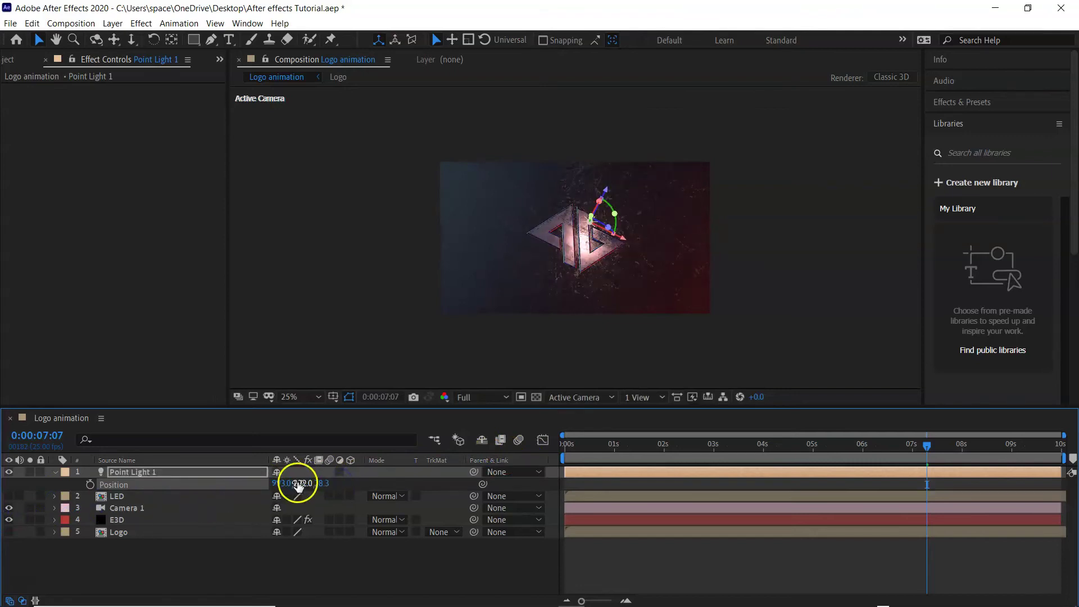
left_click(311, 481)
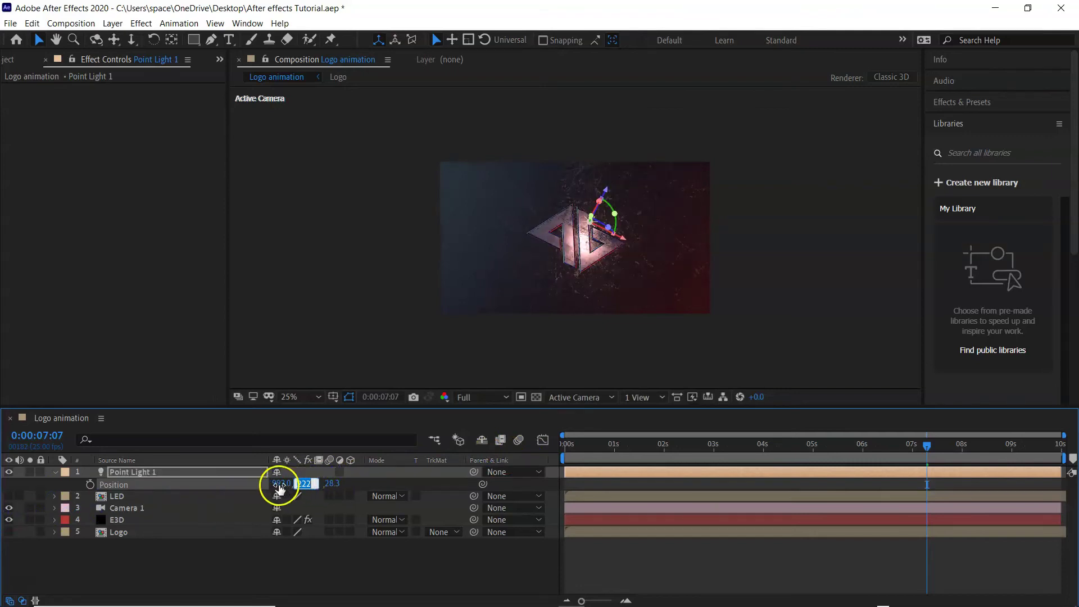
left_click_drag(281, 484, 264, 484)
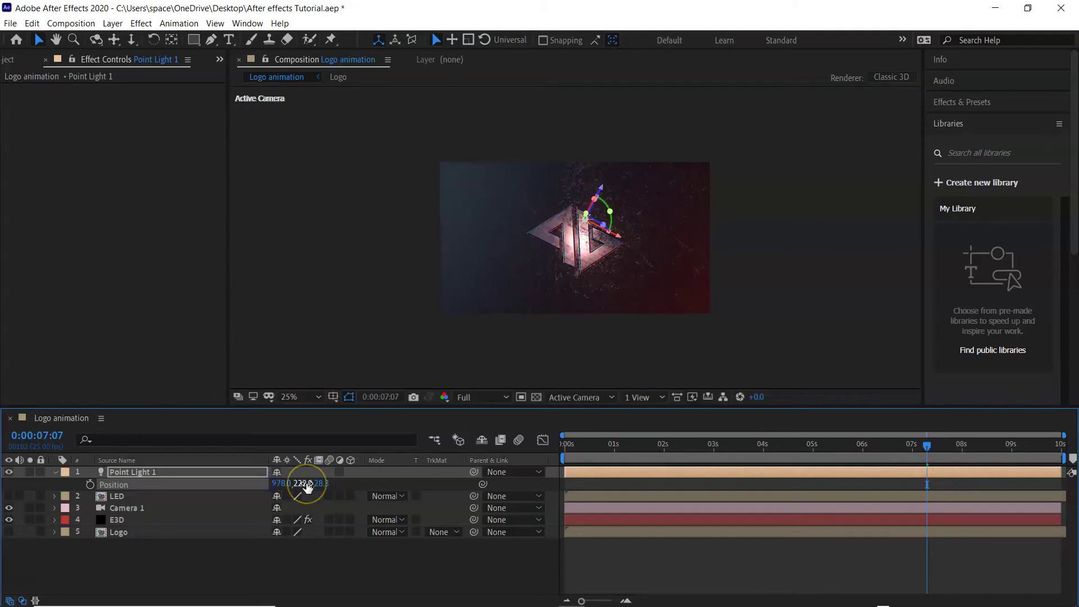
left_click(322, 515)
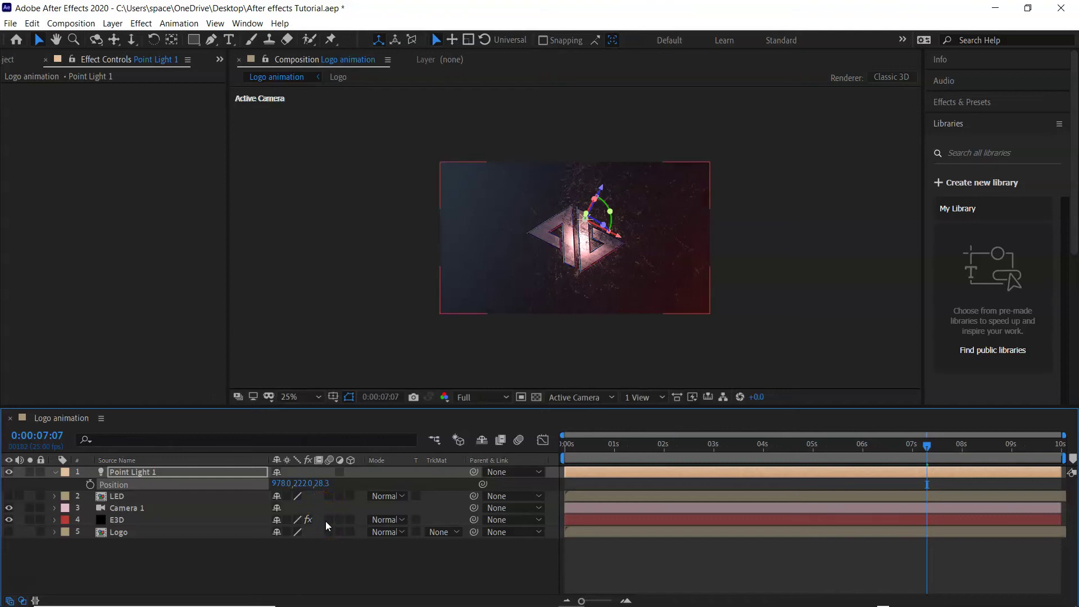
mouse_move(303, 483)
left_mouse_down()
mouse_move(483, 475)
mouse_move(274, 493)
mouse_move(282, 487)
left_mouse_up()
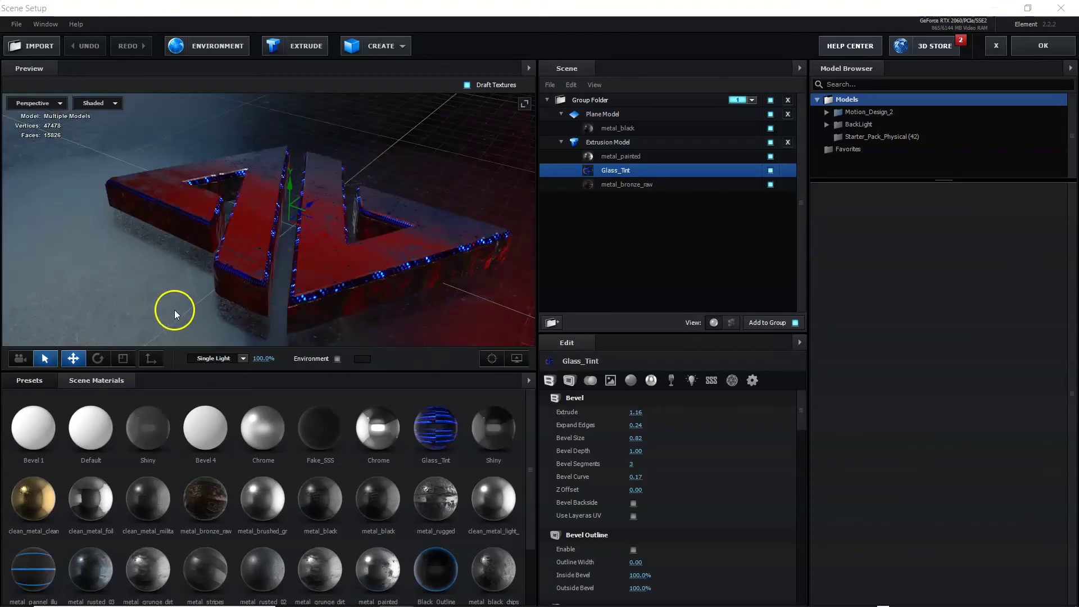
Examine the red and blue lighting and the glowing blue bevel of the logo from several angles in Scene Setup
left_click(24, 357)
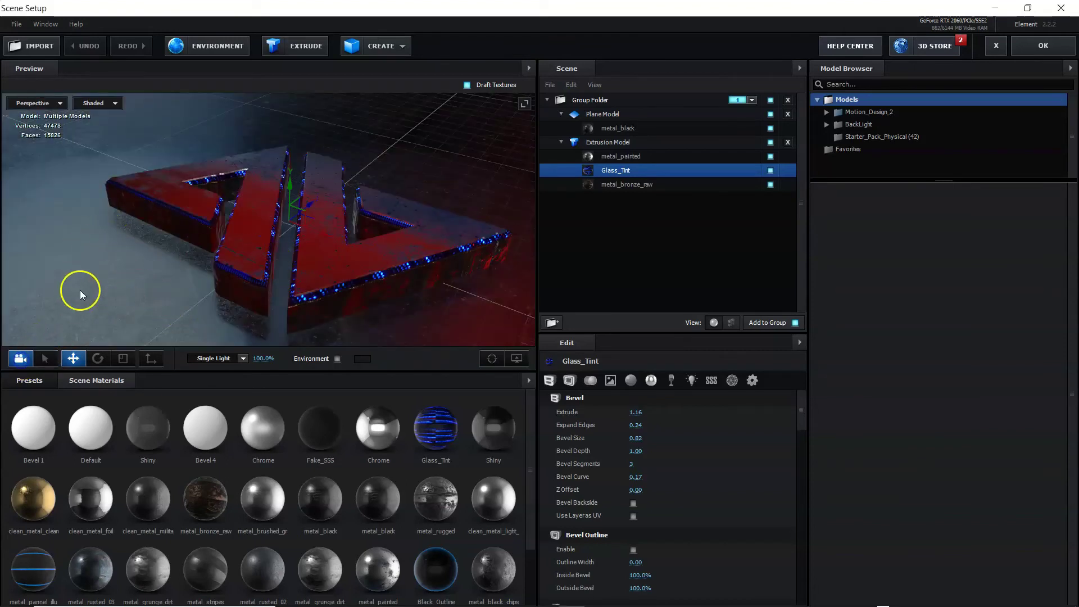
left_click_drag(80, 267, 212, 254)
left_click_drag(397, 172, 451, 173)
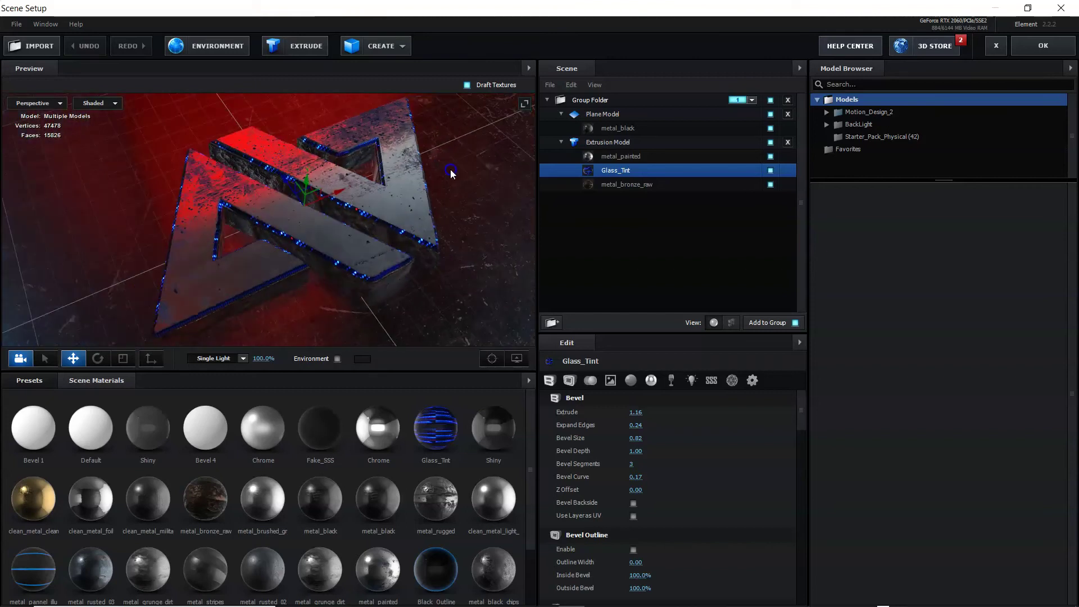
Examine the logo's LED-textured bevel edges up close and the whole logo from above, and accept the Scene Setup
scroll(375, 231, "up", 6)
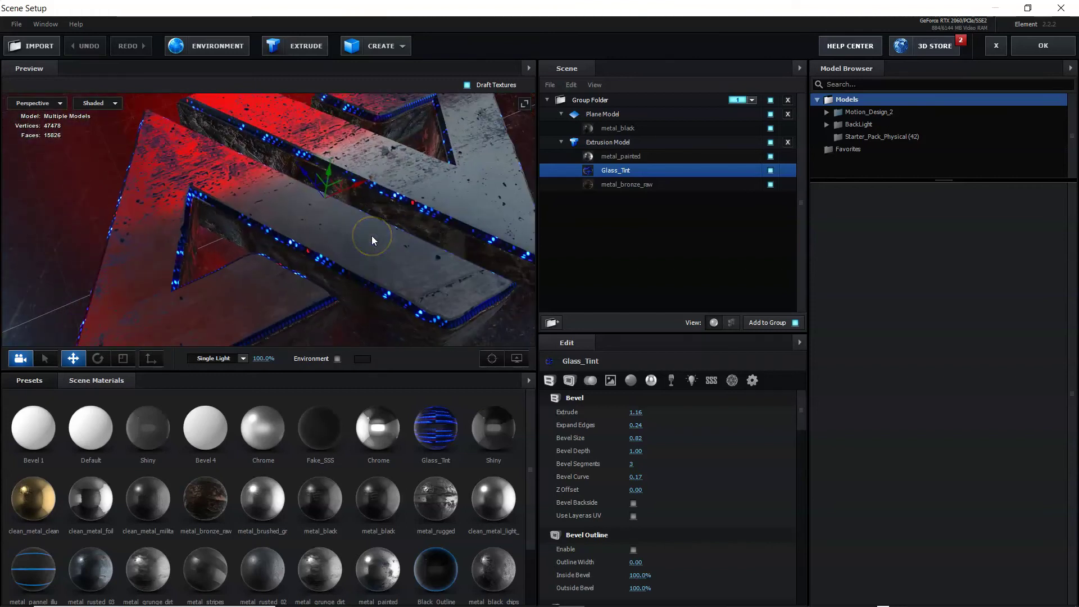
left_click_drag(265, 244, 183, 224)
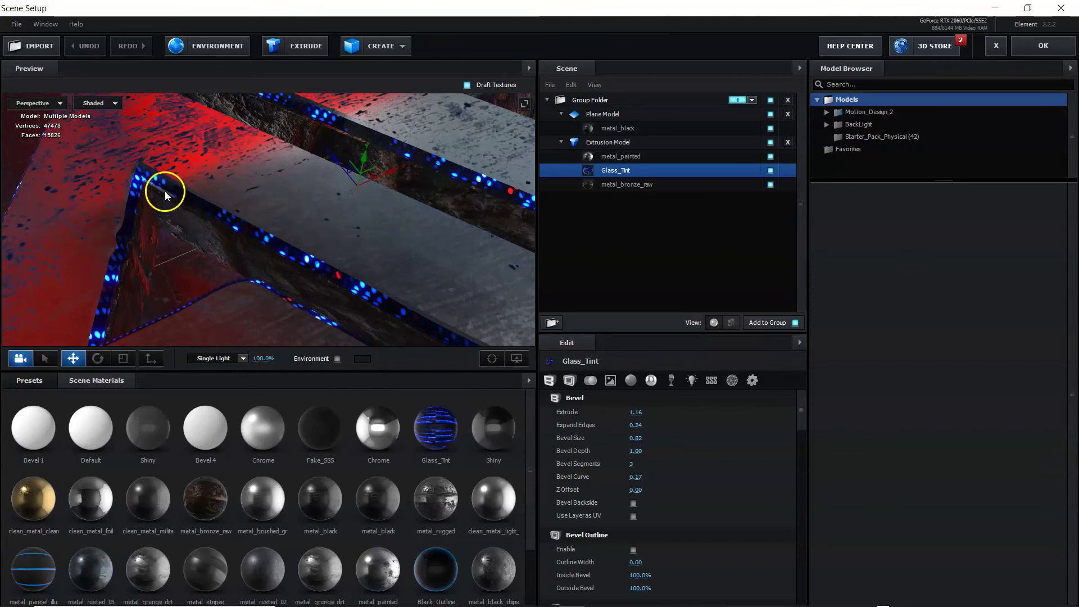
left_click_drag(407, 253, 292, 220)
left_click_drag(247, 285, 242, 252)
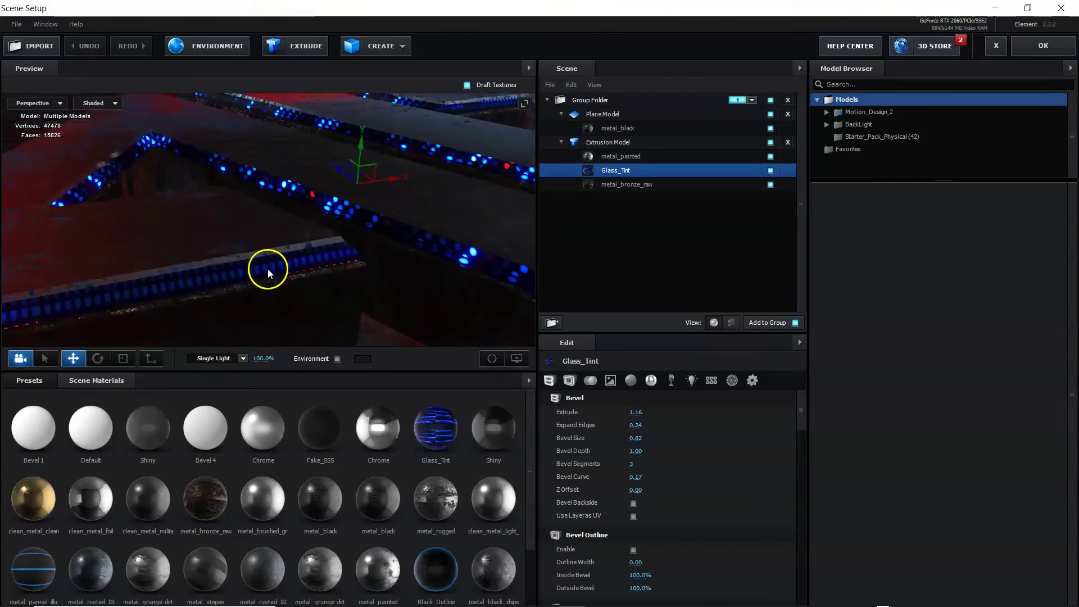
left_click_drag(385, 304, 459, 234)
scroll(357, 223, "down", 6)
left_click_drag(332, 168, 339, 227)
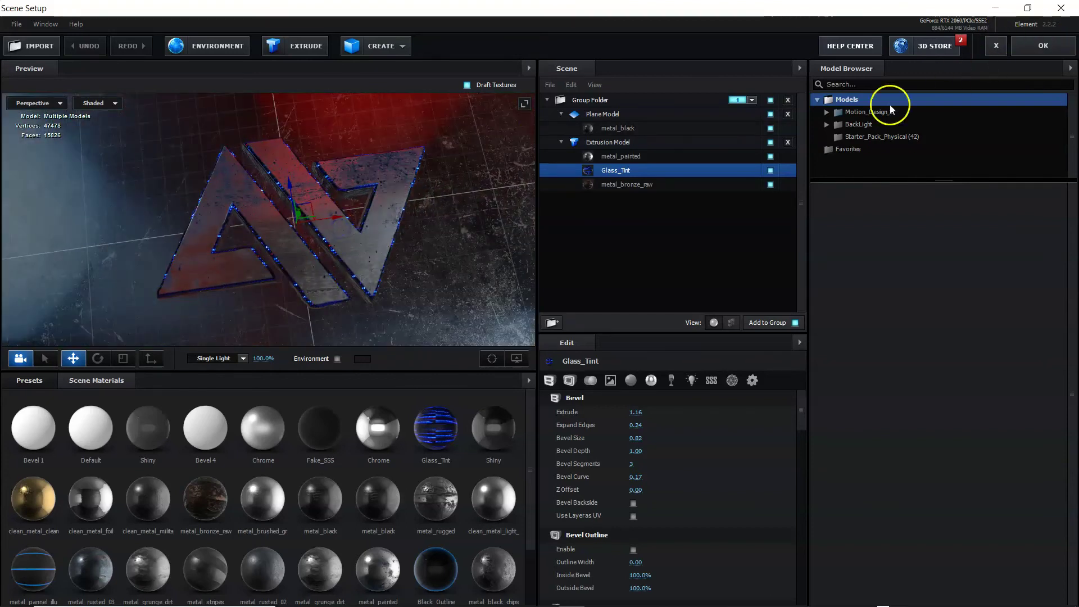
left_click_drag(248, 242, 212, 228)
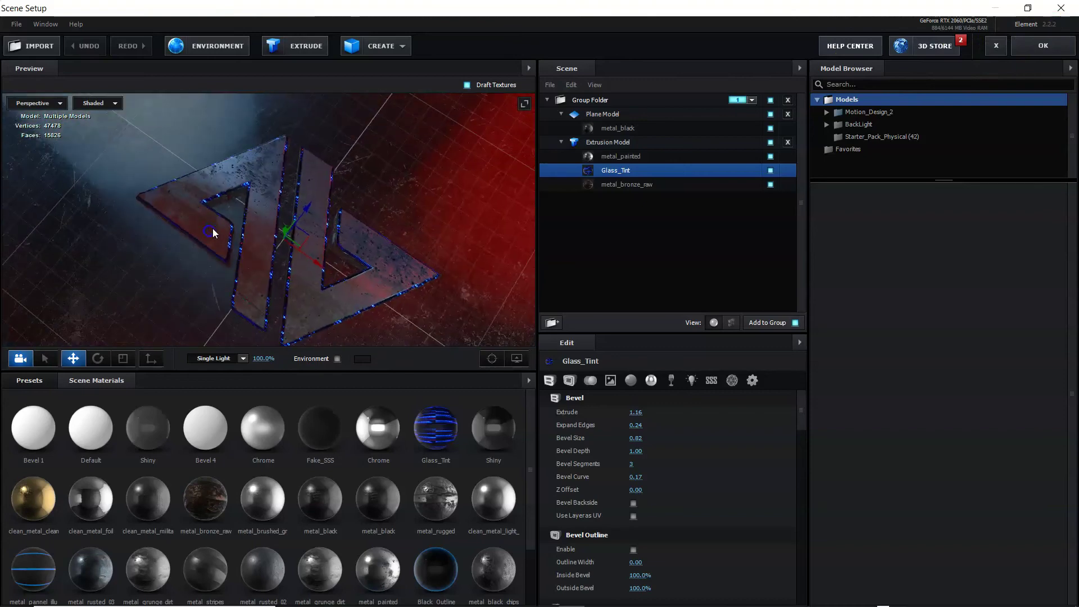
left_click(1039, 55)
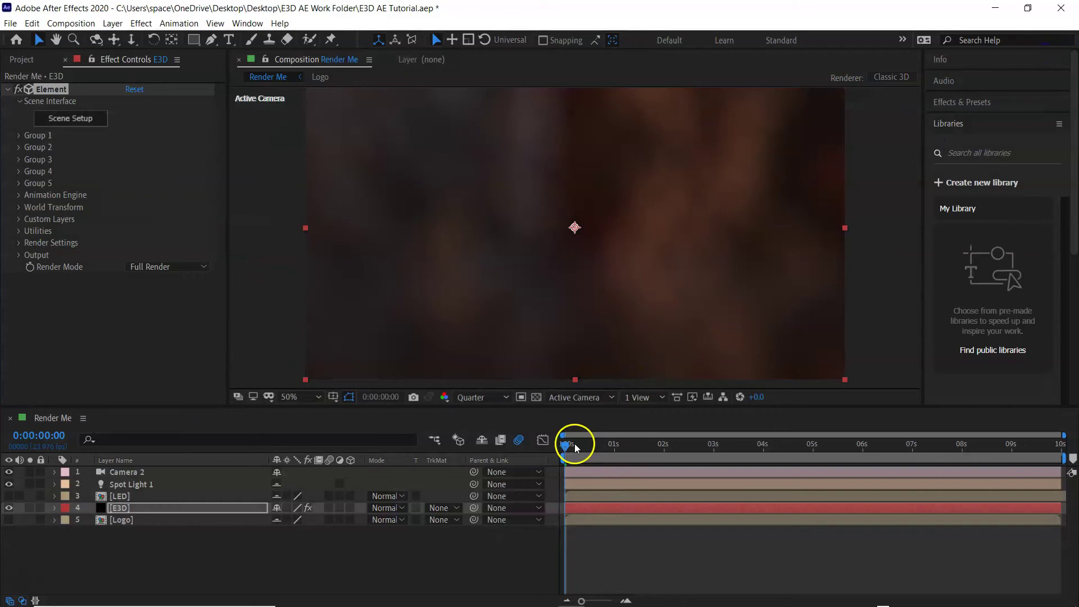
Review the camera animation through 0:00:09:21 and check where Spot Light 1 sits outside the composition frame
left_click_drag(575, 444, 1057, 444)
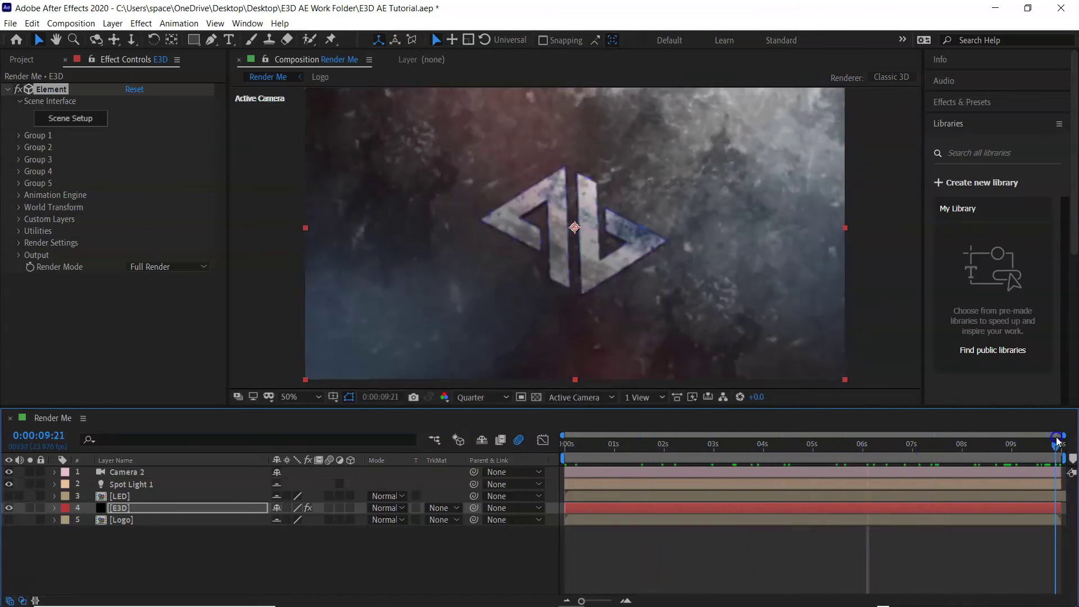
left_click(127, 486)
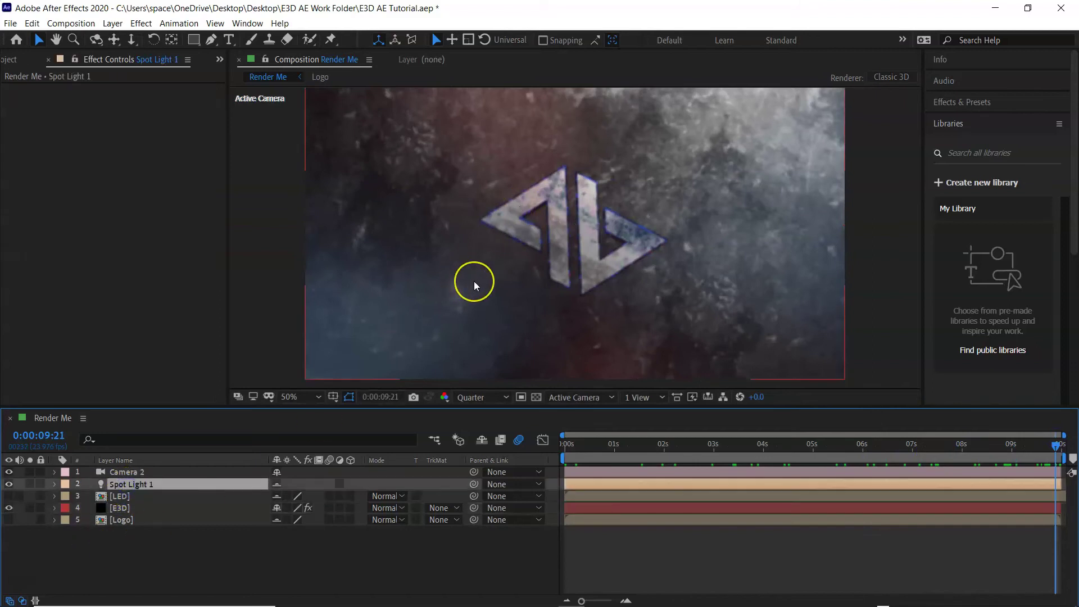
scroll(474, 282, "down", 4)
scroll(474, 282, "up", 2)
scroll(475, 281, "down", 1)
scroll(486, 257, "up", 1)
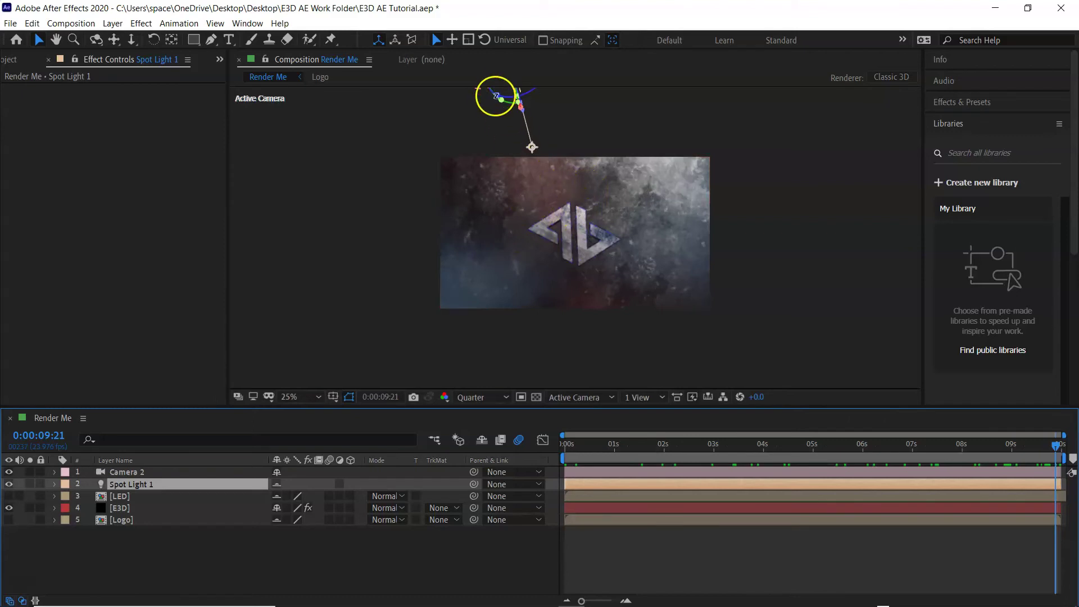
mouse_move(606, 446)
left_mouse_down()
mouse_move(726, 447)
mouse_move(595, 457)
mouse_move(612, 447)
left_mouse_up()
Show Camera 2's Camera Options and review the animation's depth-of-field blur up to 0:00:06:16
left_click(123, 469)
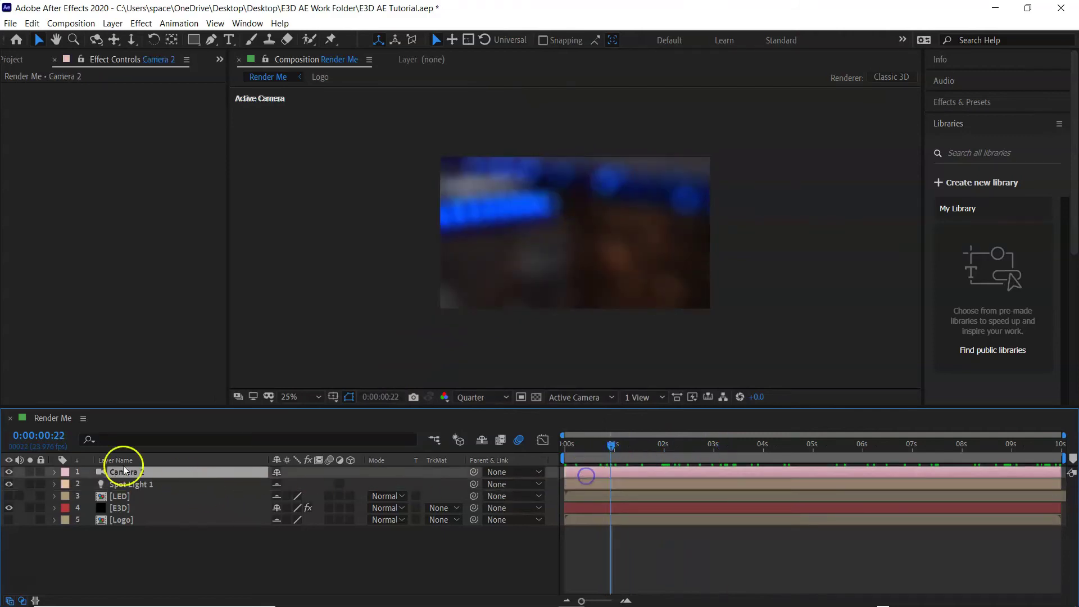
left_click(55, 472)
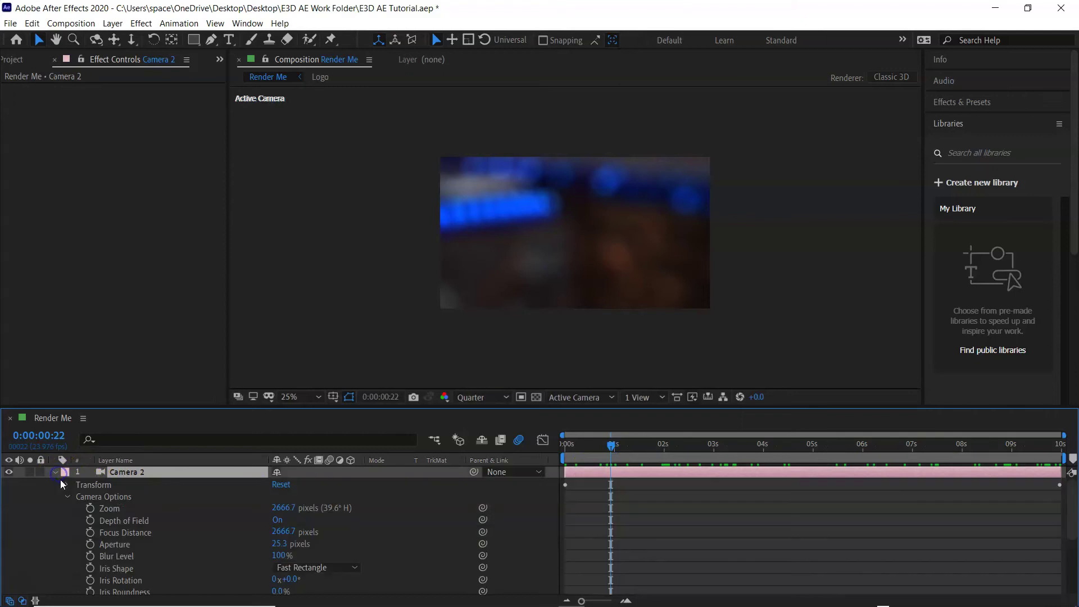
left_click(72, 498)
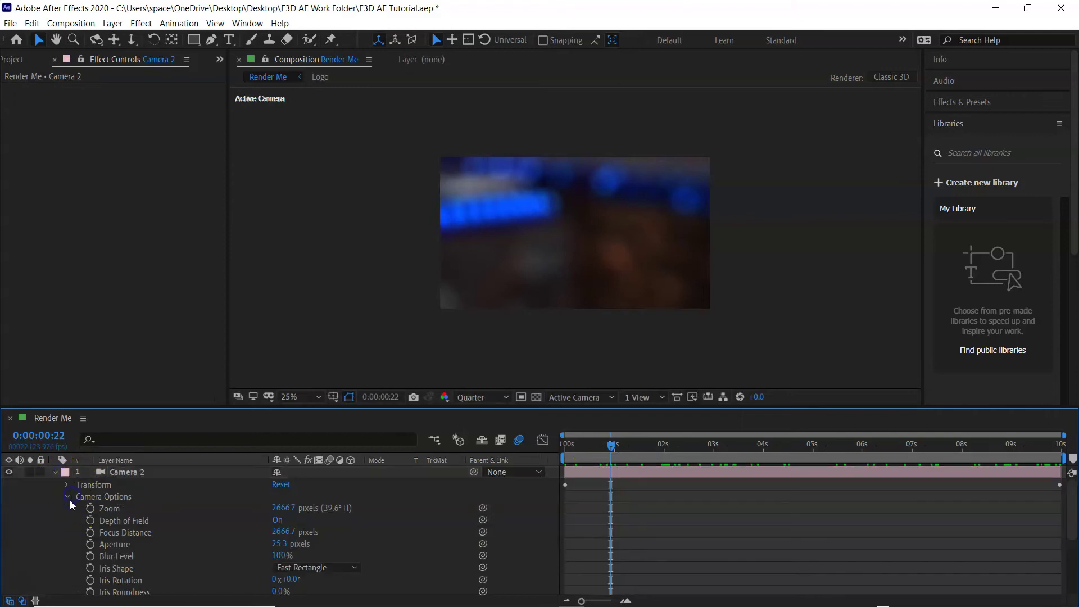
left_click(68, 497)
left_click(68, 499)
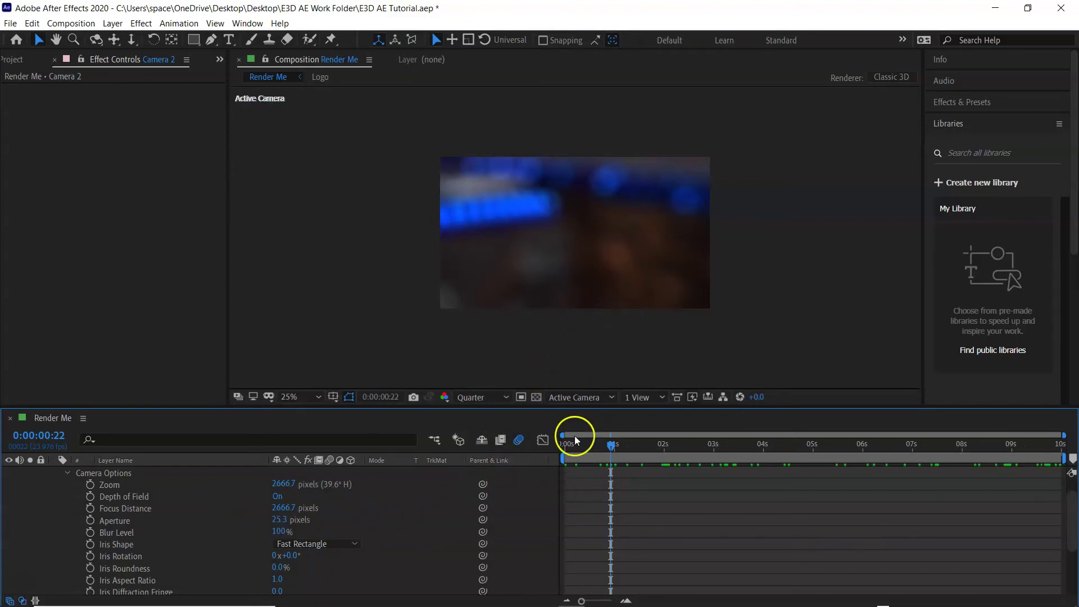
left_click_drag(622, 448, 896, 457)
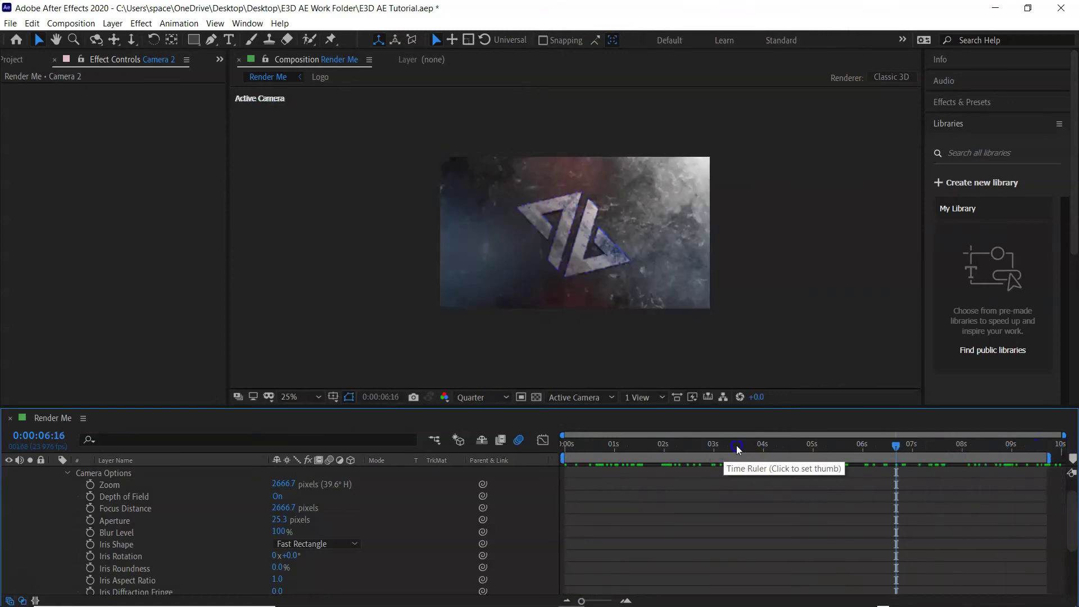
Reset the work area to span the full composition from 0:00:00:00 and collapse Camera 2's properties
left_click(763, 446)
left_click(837, 443)
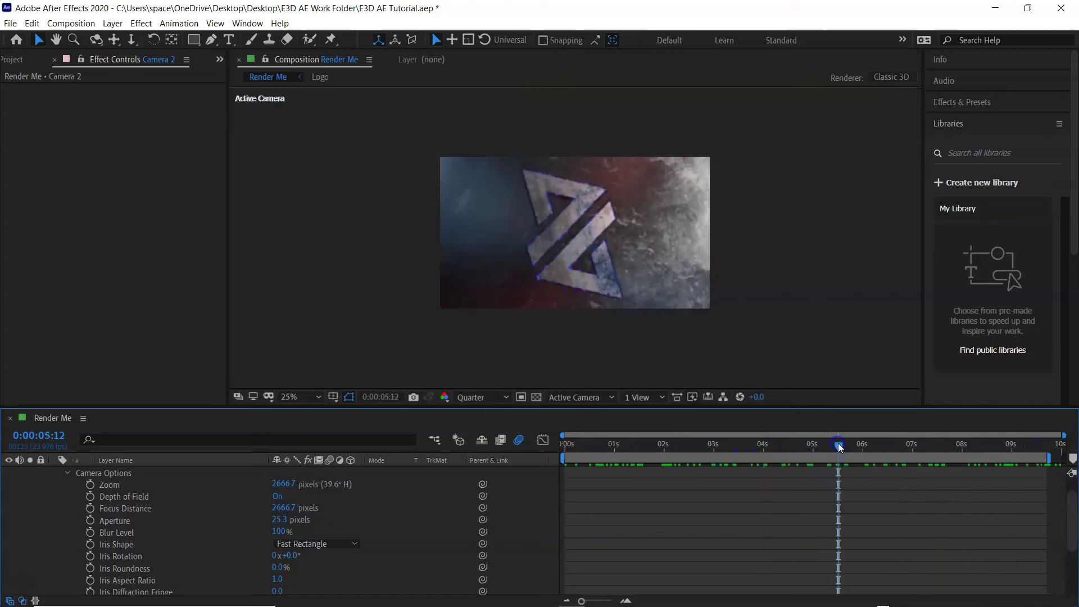
key("ctrl+z")
left_click_drag(808, 444, 857, 445)
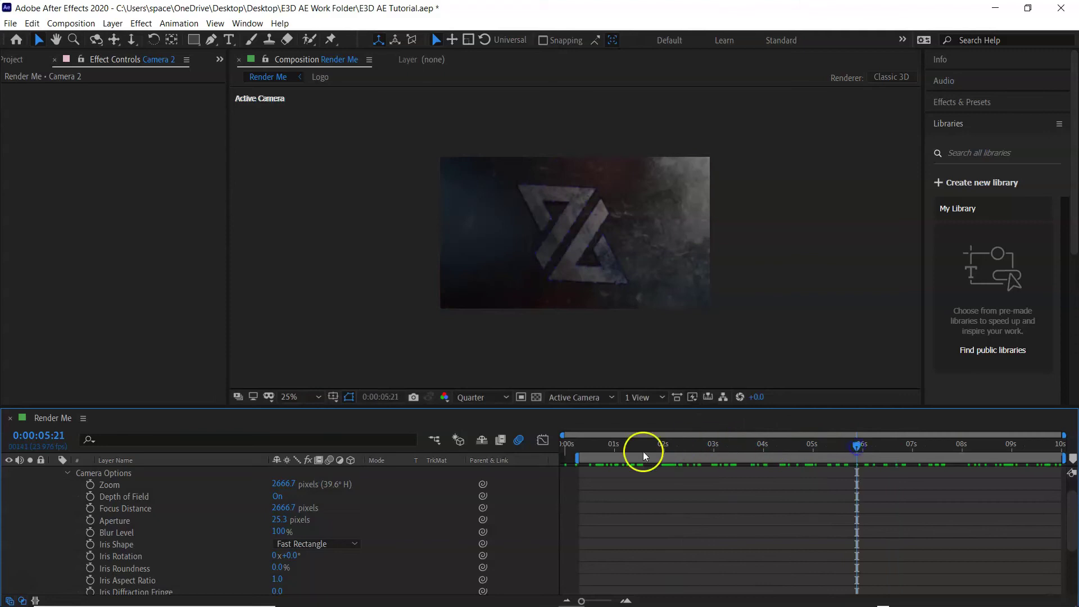
left_click(571, 446)
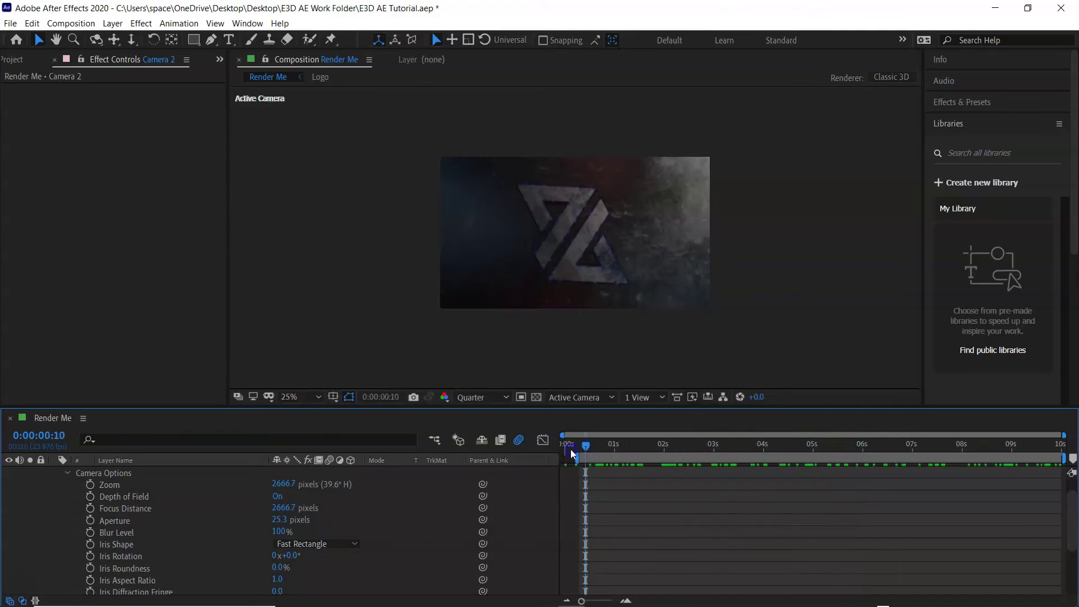
left_click_drag(571, 456, 561, 457)
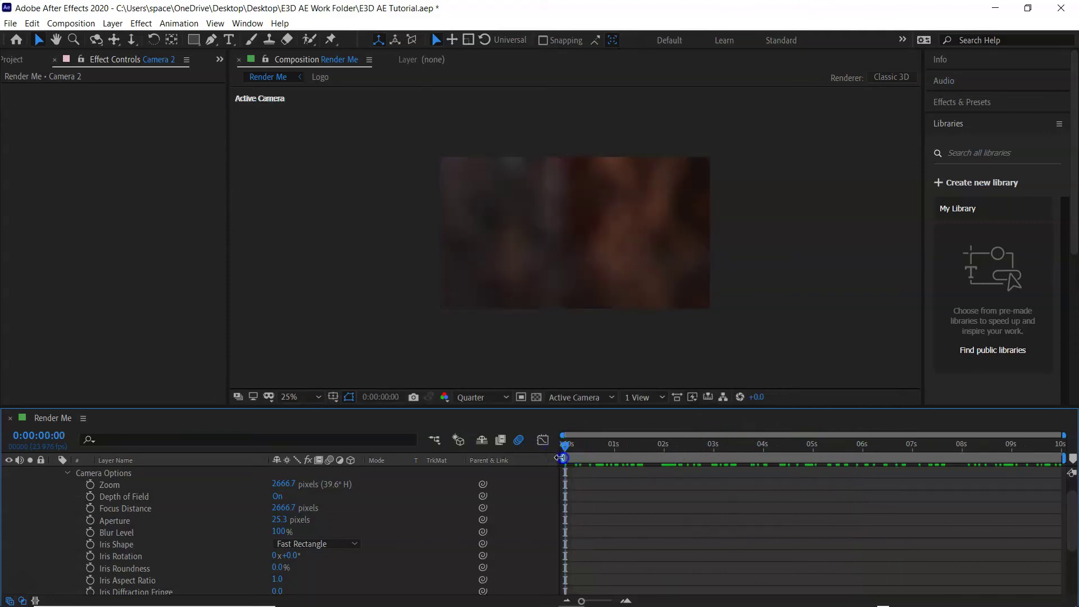
left_click(68, 474)
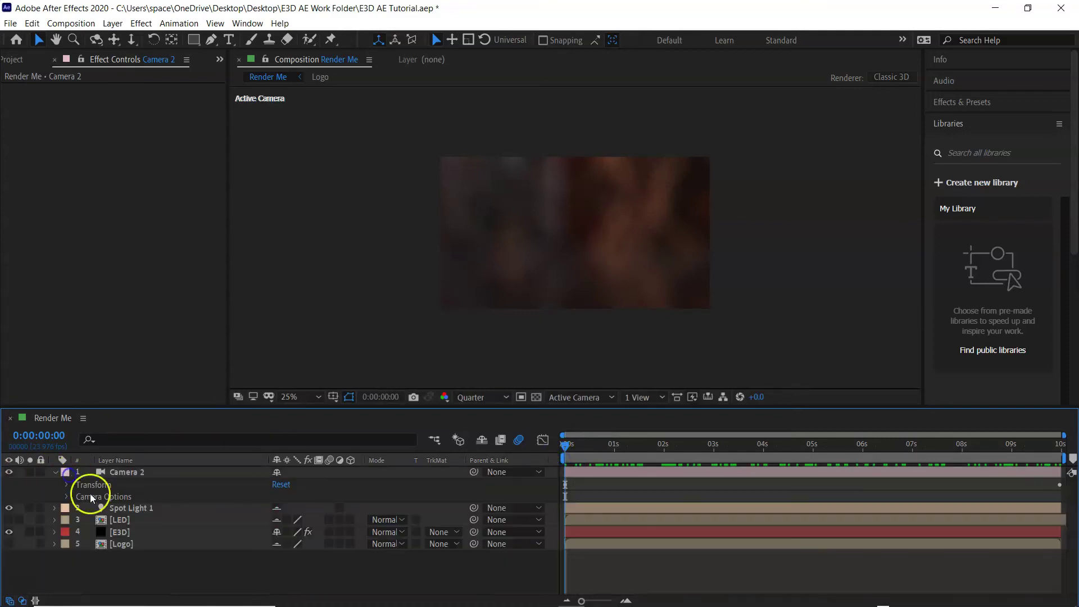
left_click(55, 472)
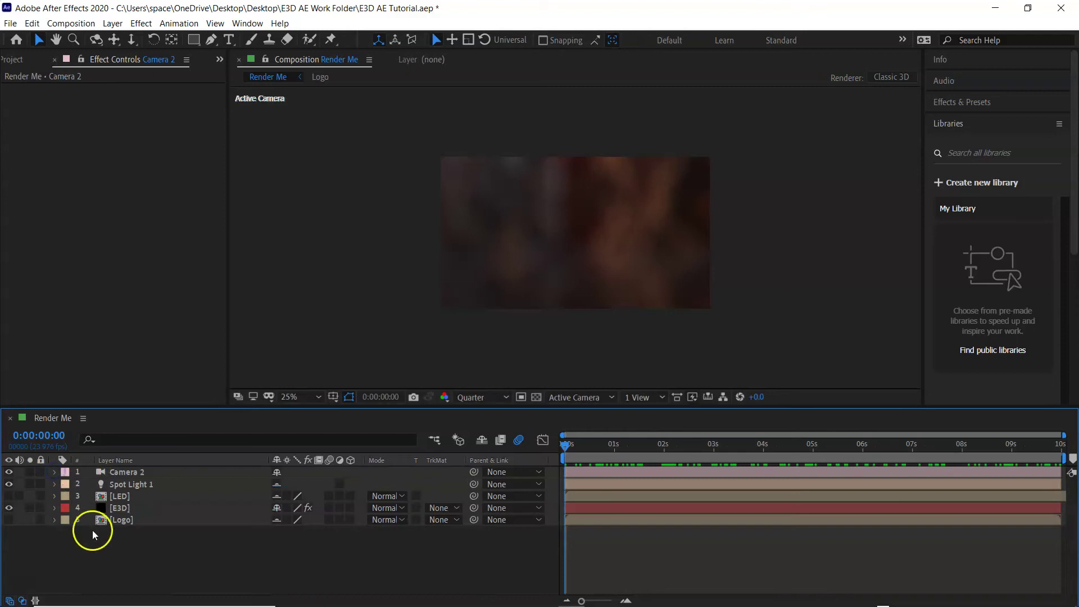
Duplicate the E3D layer and set the upper copy's blending mode to Overlay
left_click(147, 513)
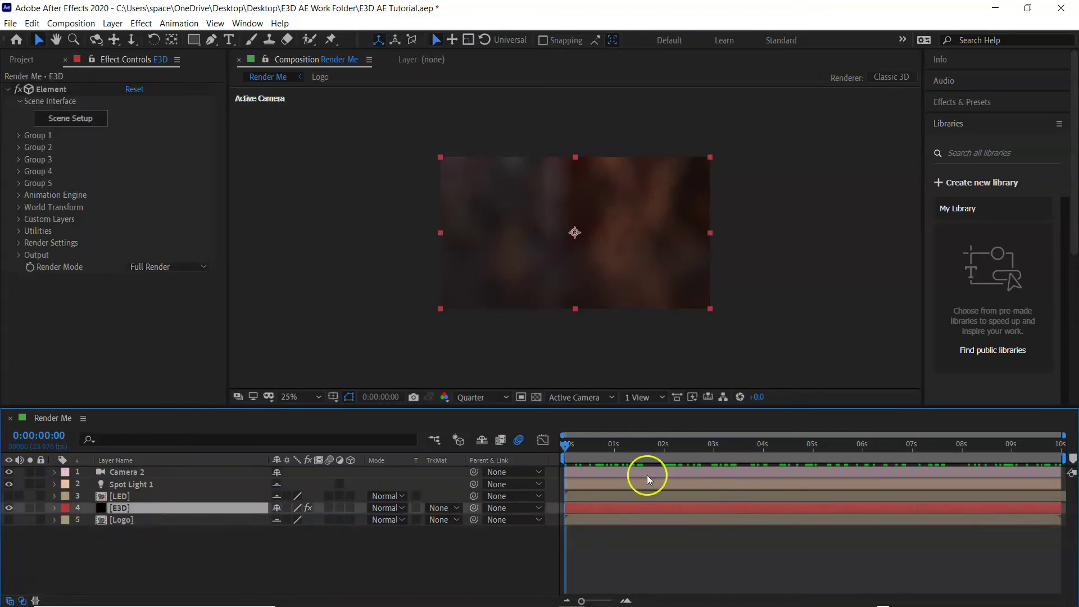
left_click_drag(596, 451, 786, 463)
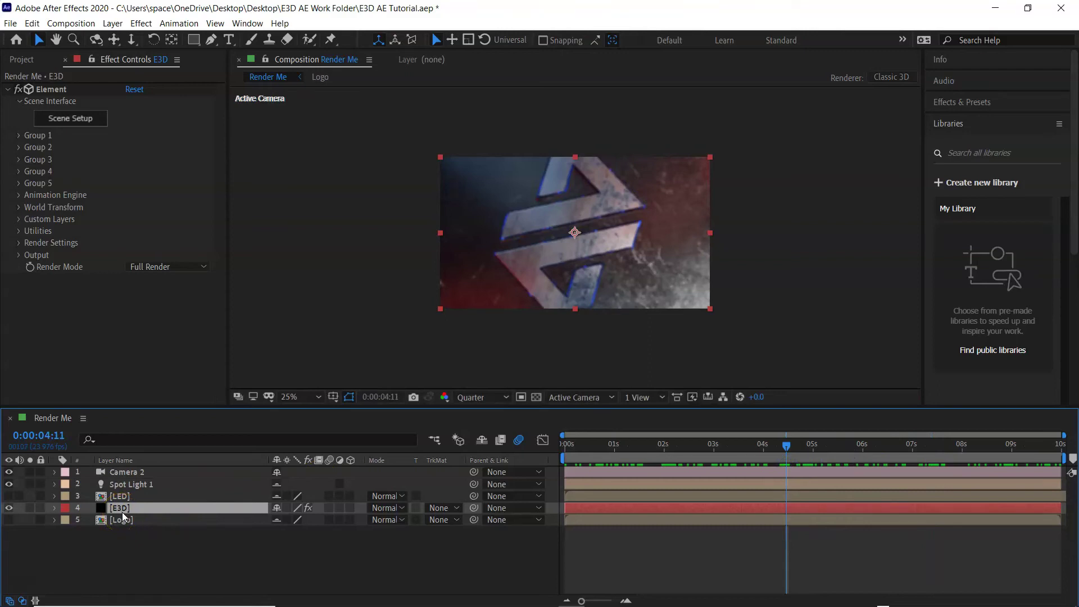
key("ctrl+d")
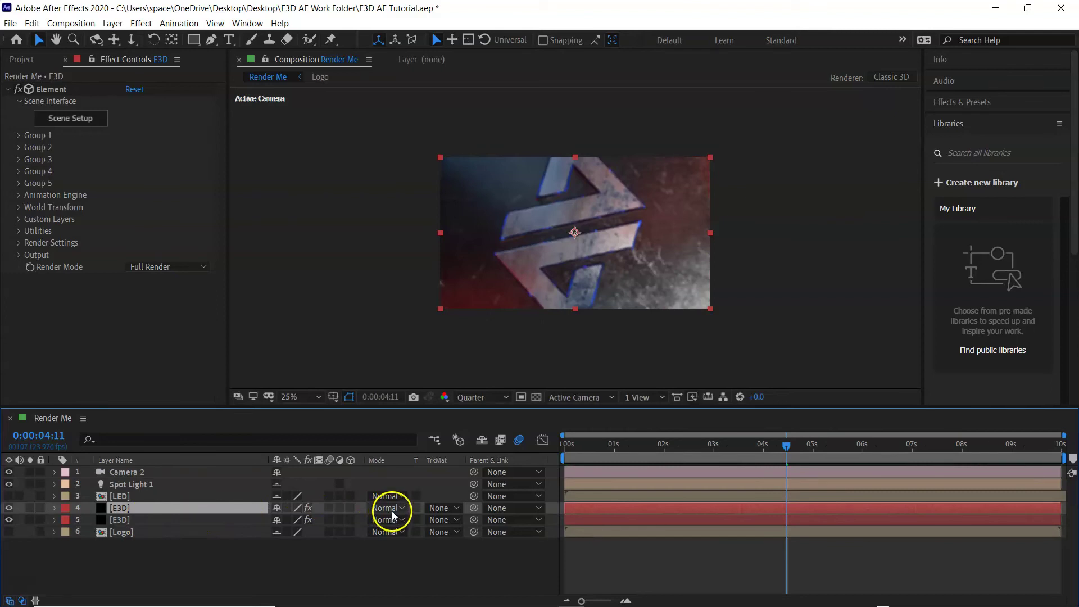
left_click(392, 511)
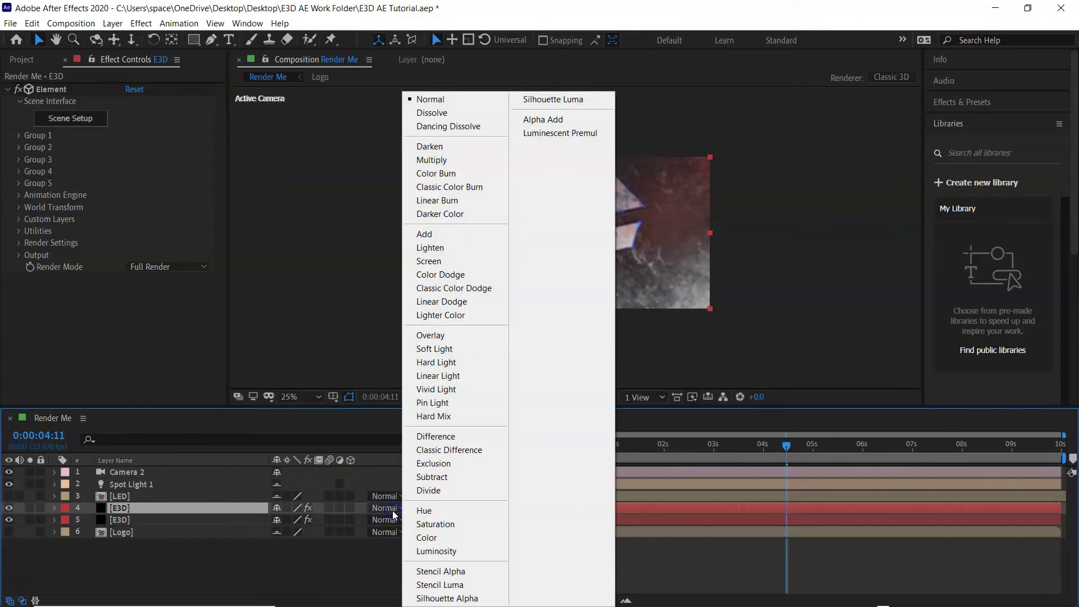
left_click(477, 336)
Play and scrub through the animation to review the contrast with the overlaid E3D layer
left_click_drag(763, 449, 954, 463)
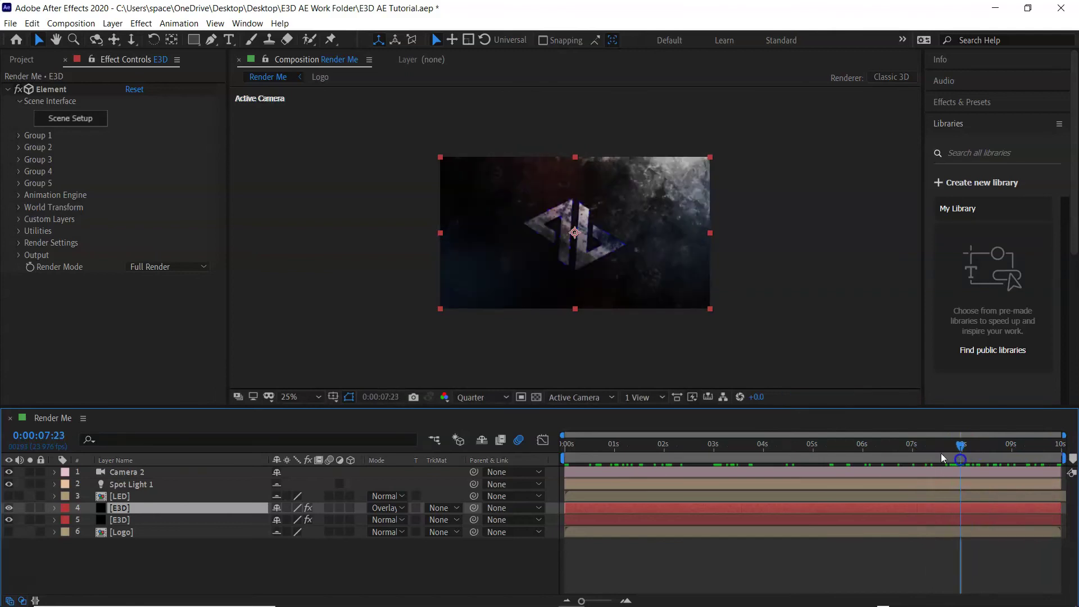
left_click_drag(899, 448, 551, 470)
left_click(549, 471)
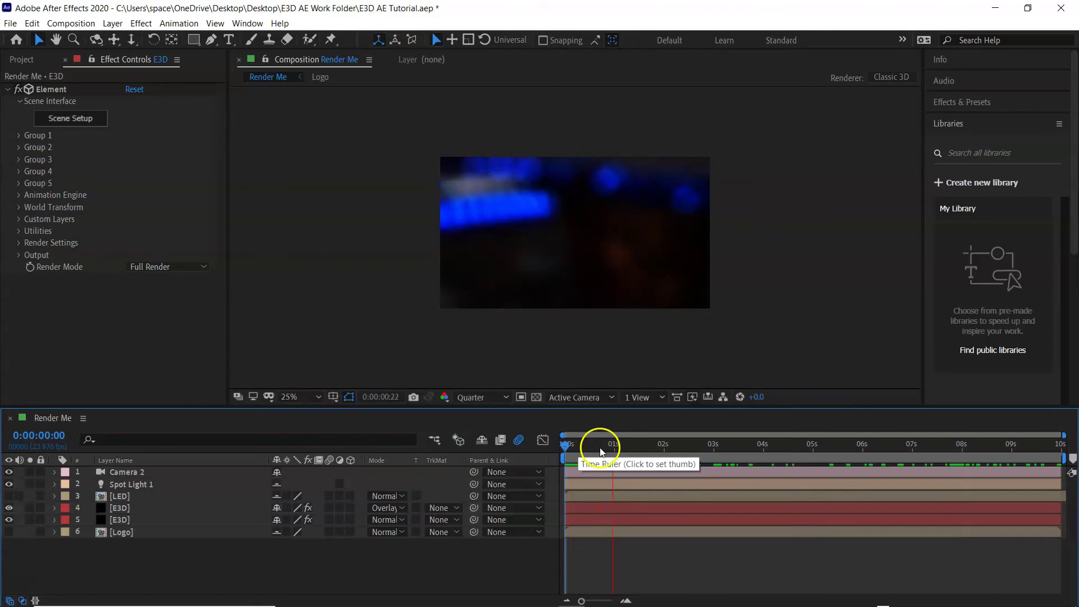
key("space")
left_click_drag(710, 448, 579, 460)
left_click(777, 453)
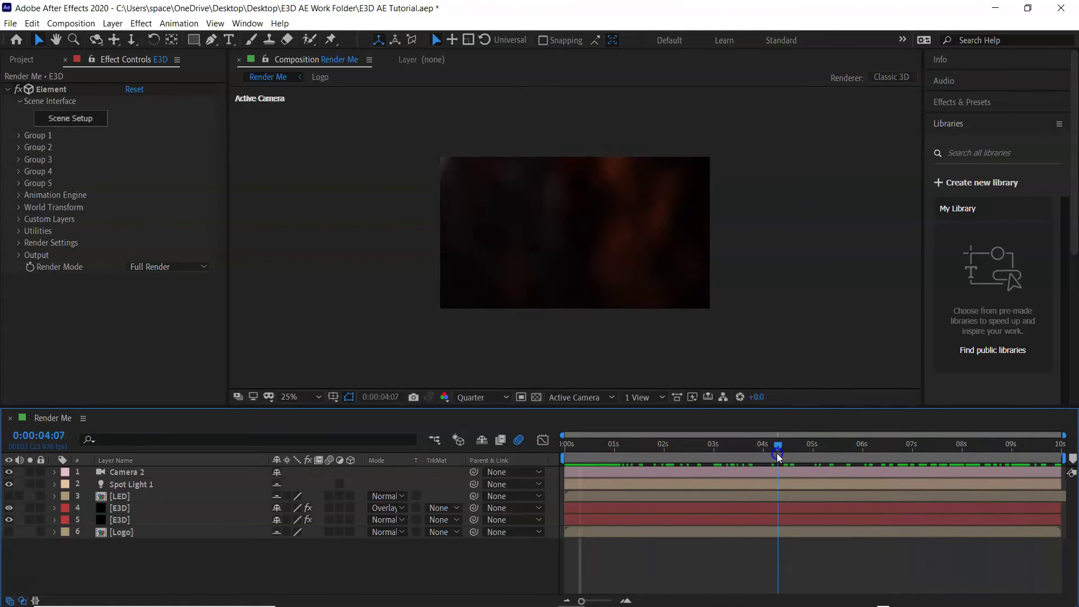
left_click_drag(731, 453, 944, 456)
Expand the Assets folder in the project and preview the Sparks.mov and Lens Flare footage
left_click(8, 90)
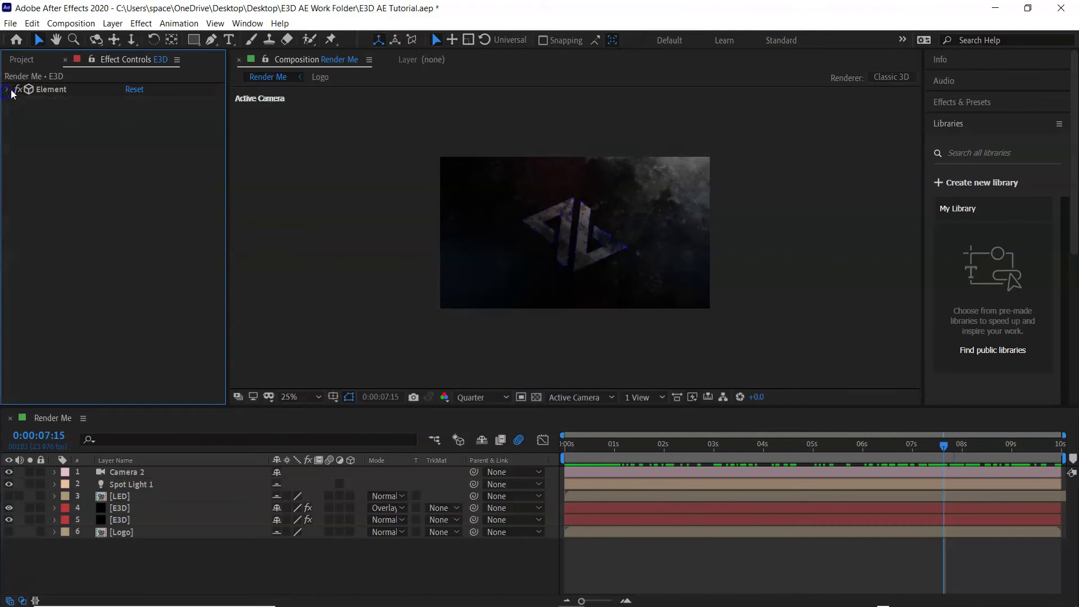
left_click(21, 59)
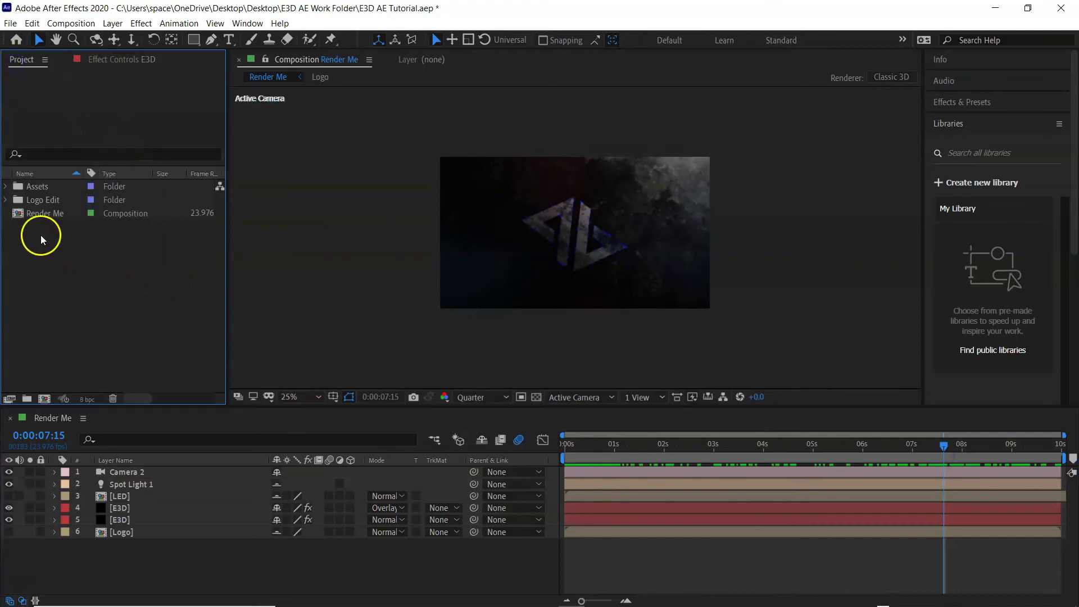
left_click(37, 186)
left_click(5, 186)
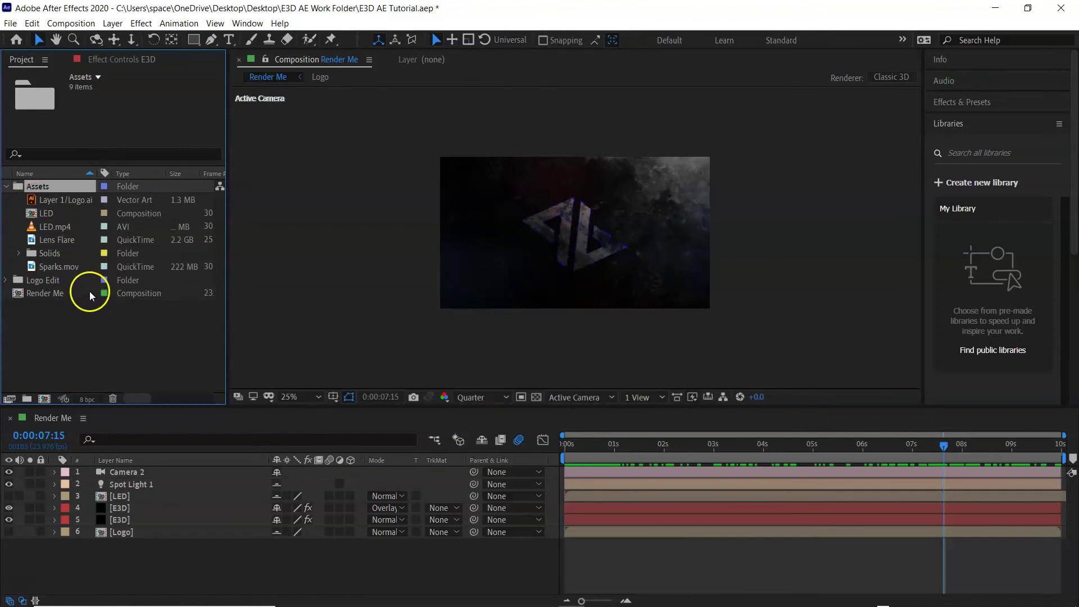
left_click(55, 267)
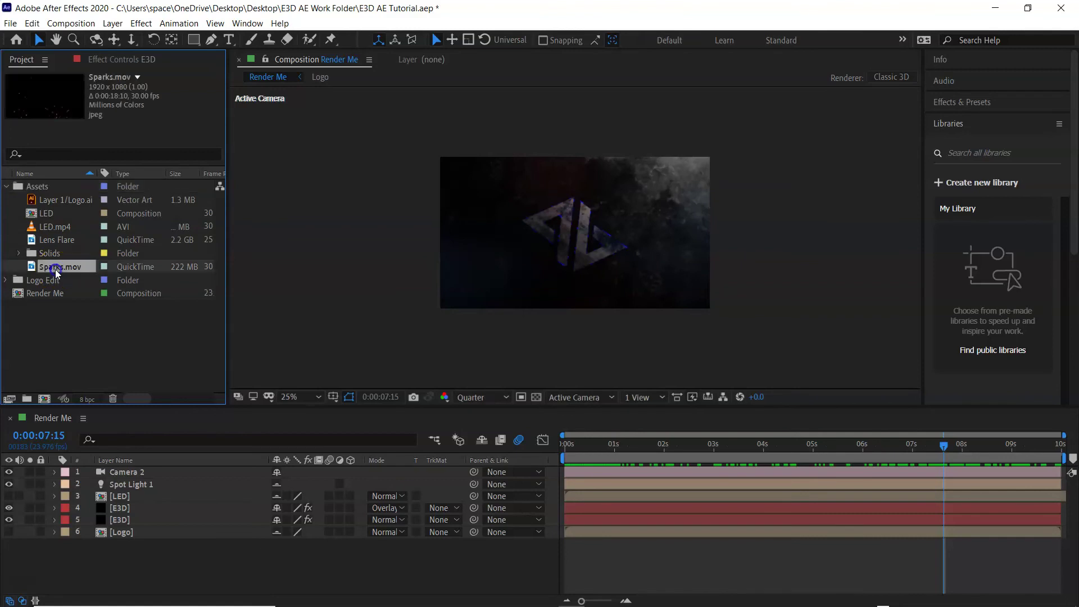
left_click(56, 239)
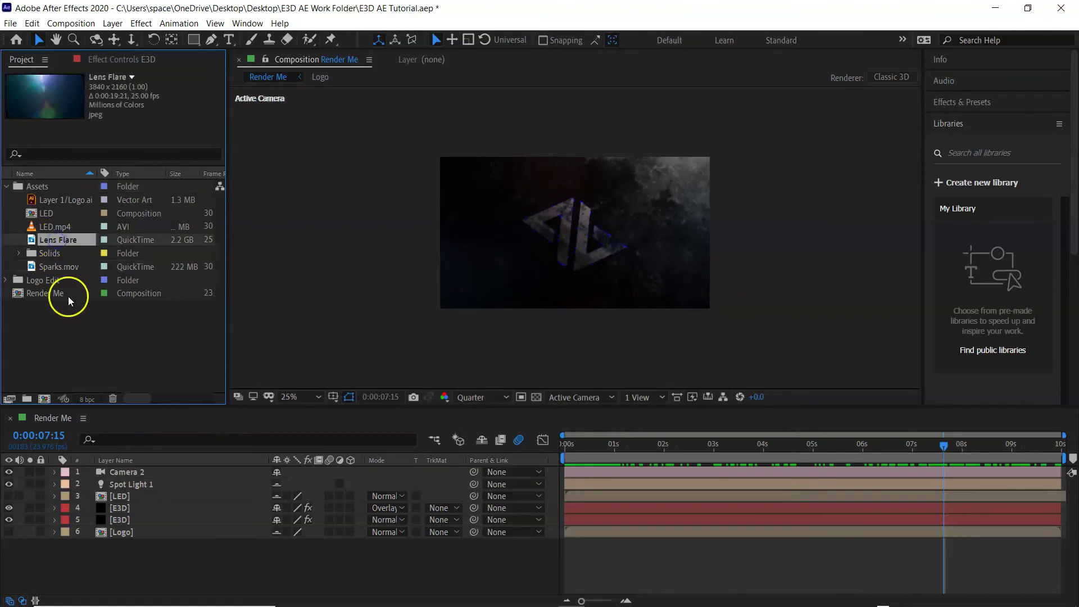
Place the Lens Flare clip above Camera 2 in the Render Me composition and reveal its Scale property
mouse_move(115, 472)
left_mouse_down()
mouse_move(110, 485)
mouse_move(115, 467)
left_mouse_up()
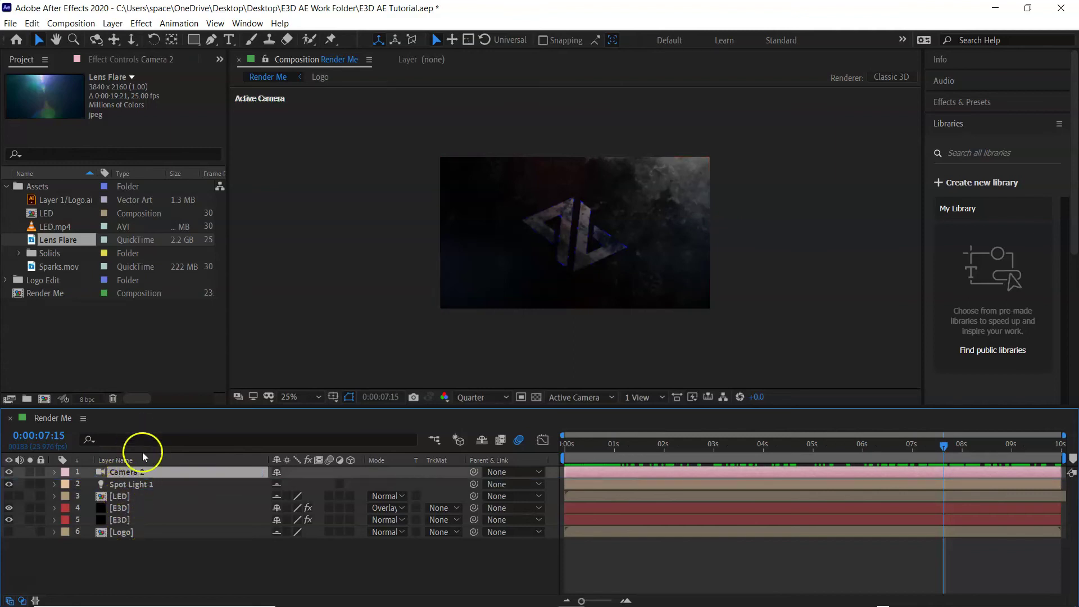
left_click_drag(55, 242, 130, 467)
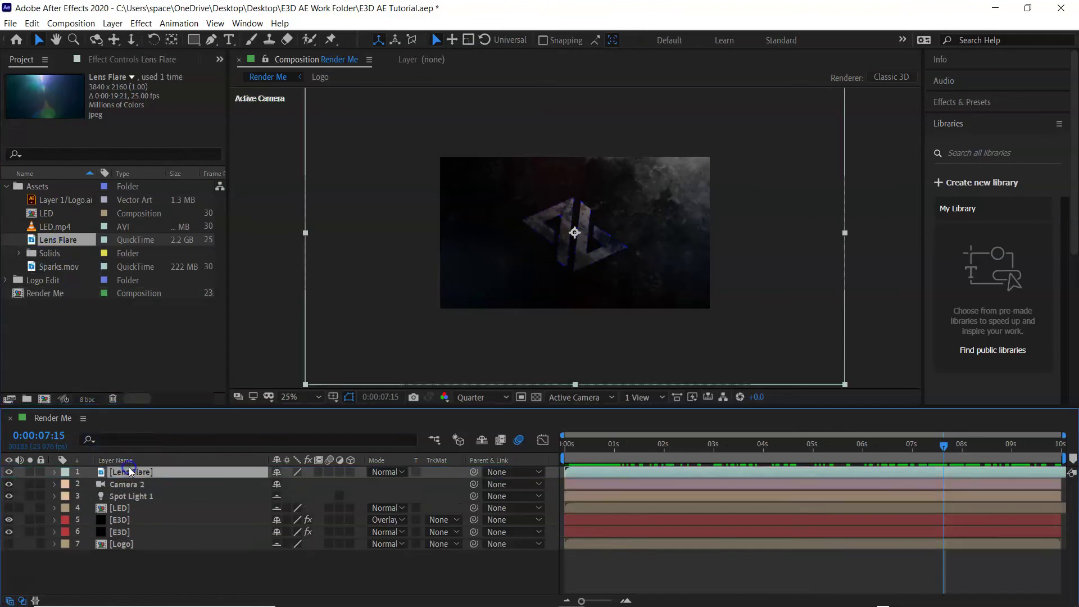
key("s")
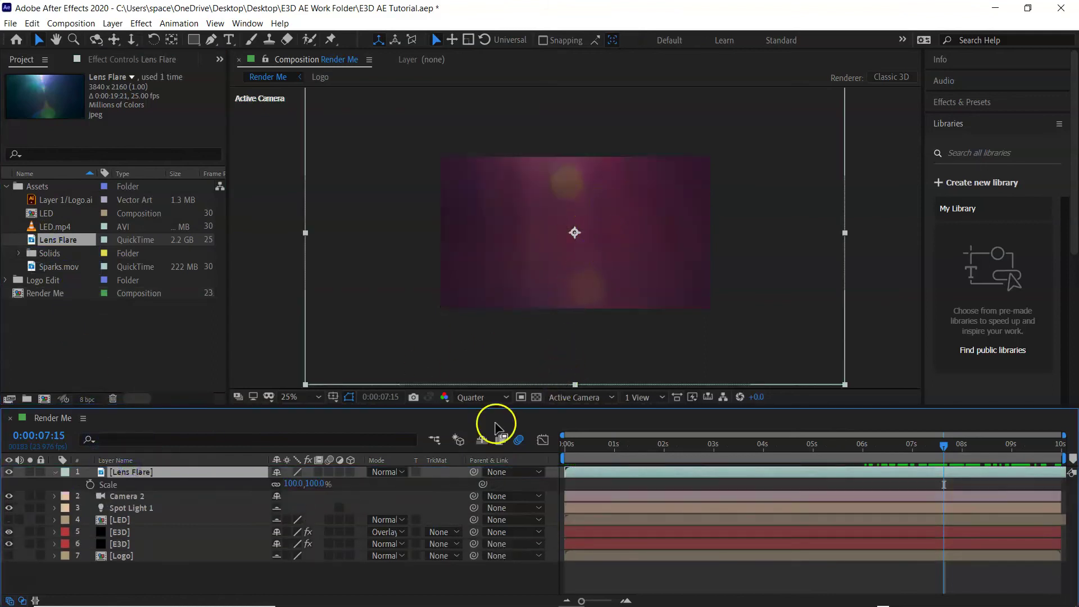
Scale the Lens Flare layer to 53% so it fits the Render Me frame, and return to the start of the timeline
left_click(294, 485)
left_click_drag(295, 484, 273, 496)
left_click_drag(628, 451, 555, 463)
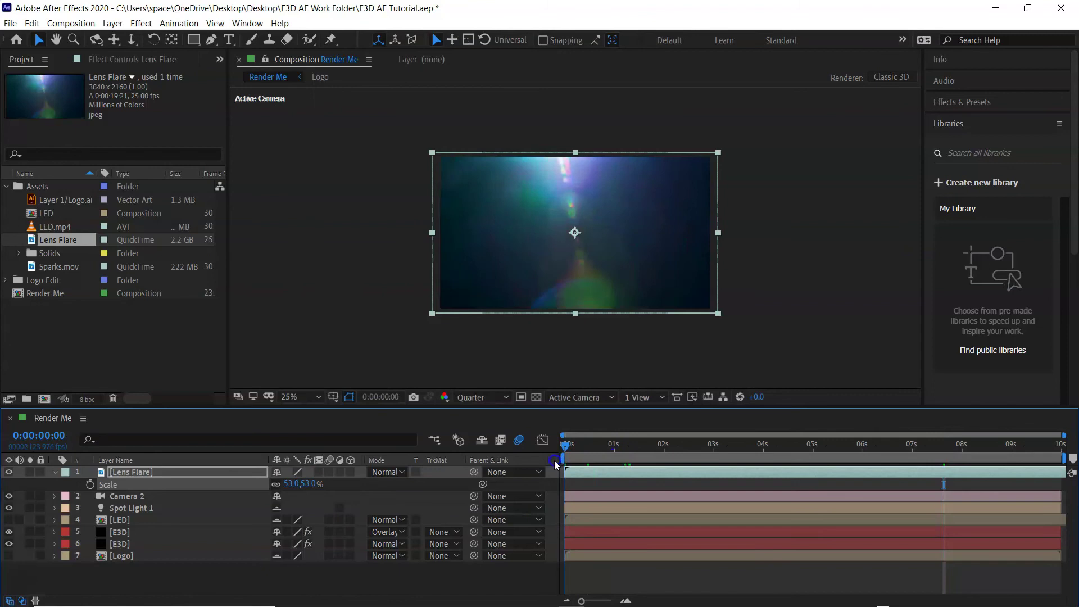
Try the Multiply blending mode on the Lens Flare layer and scrub through the animation to judge it
left_click(388, 476)
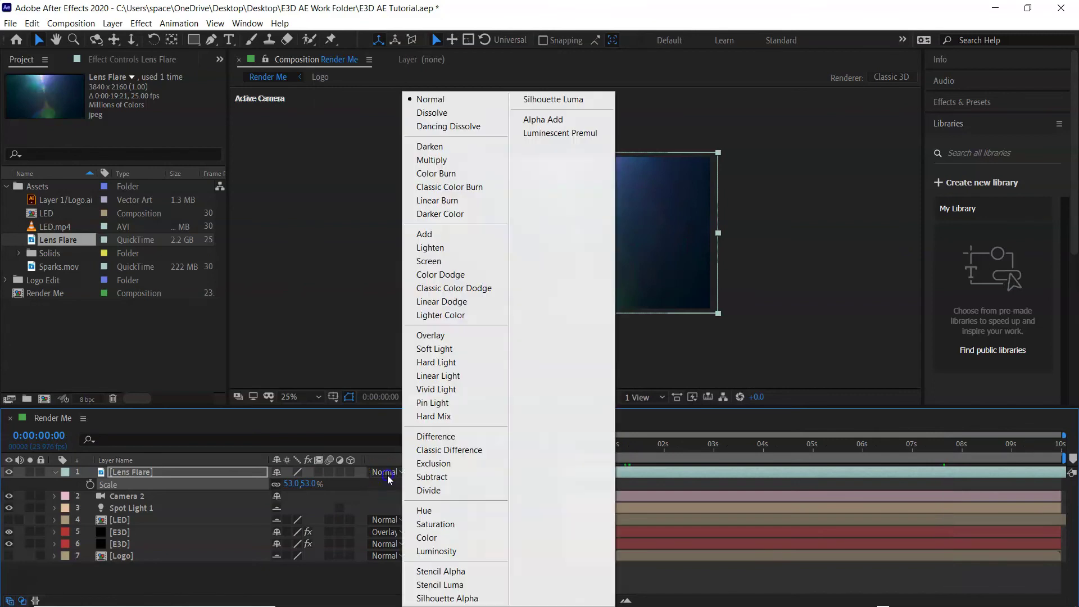
left_click(474, 162)
left_click_drag(589, 451, 929, 471)
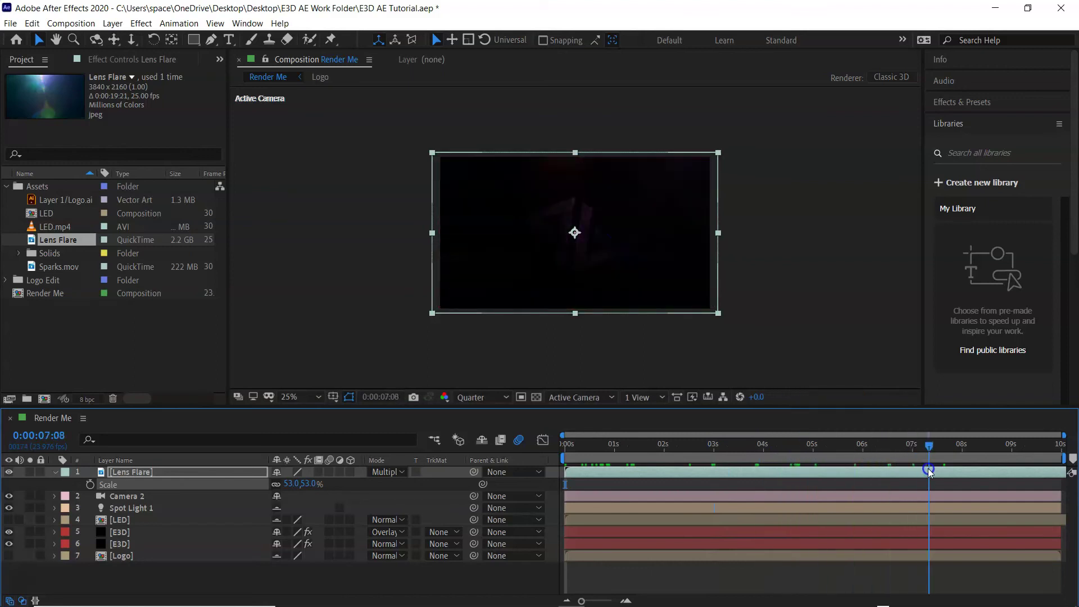
Set the Lens Flare layer's blending mode to Soft Light and preview the effect across the animation
left_click(395, 473)
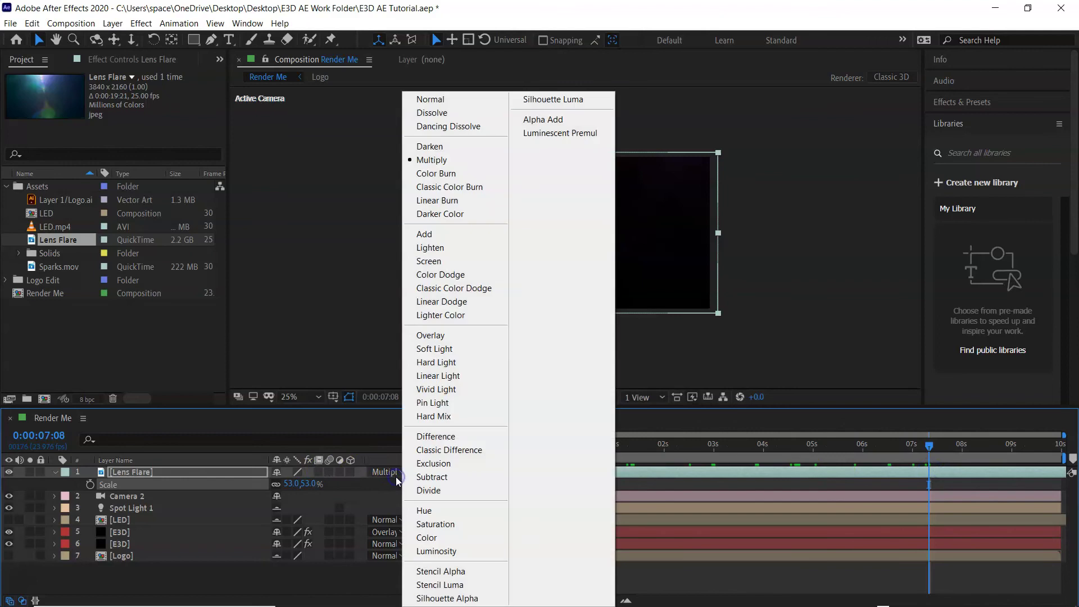
left_click(467, 349)
left_click_drag(821, 447, 538, 457)
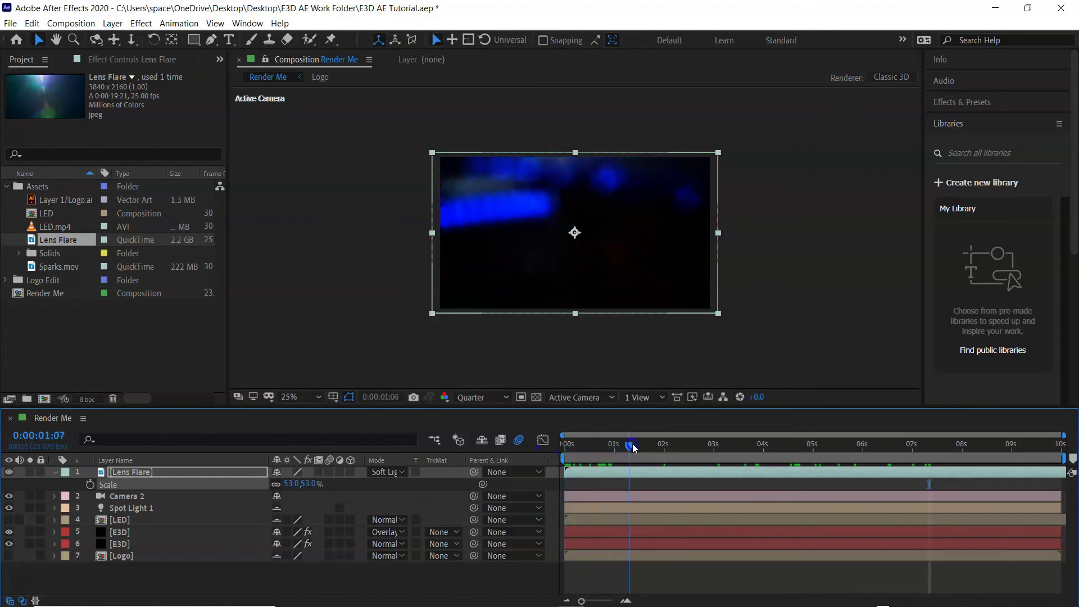
key("space")
key("space")
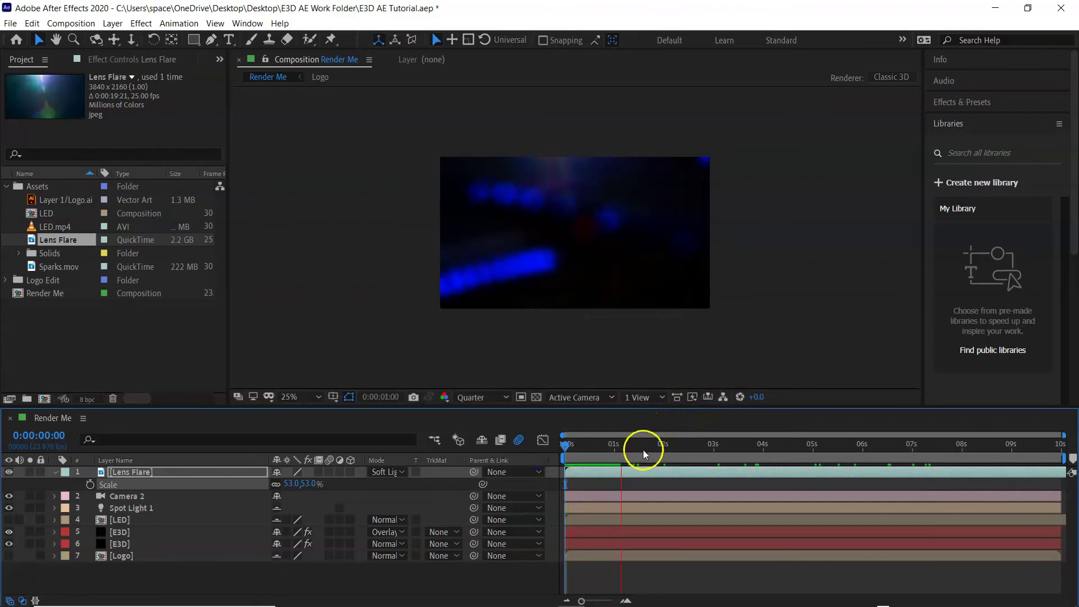
left_click(639, 468)
left_click_drag(638, 449, 1007, 454)
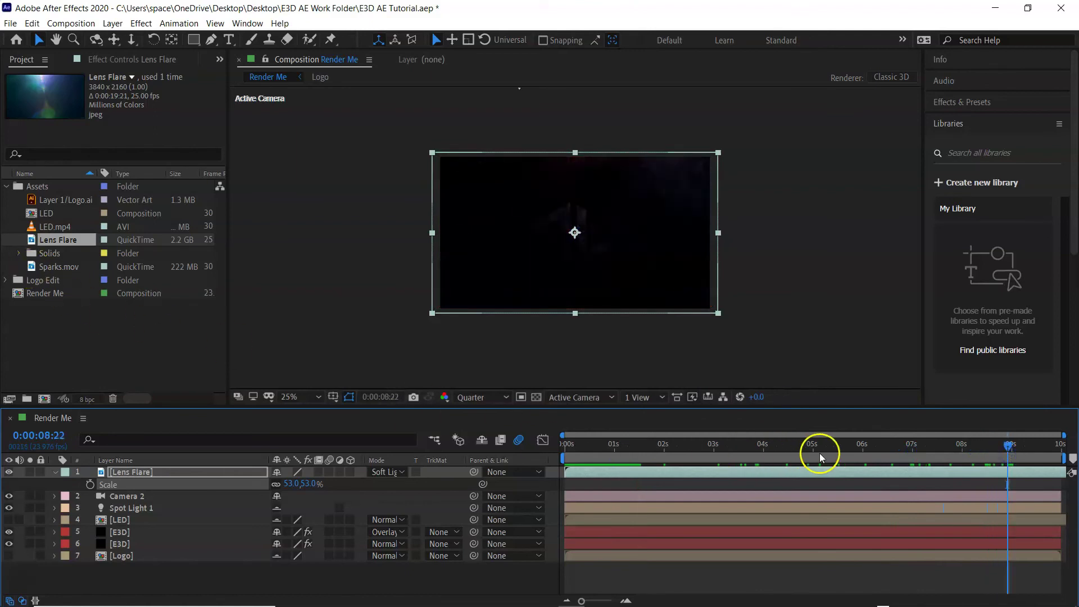
left_click_drag(908, 447, 805, 453)
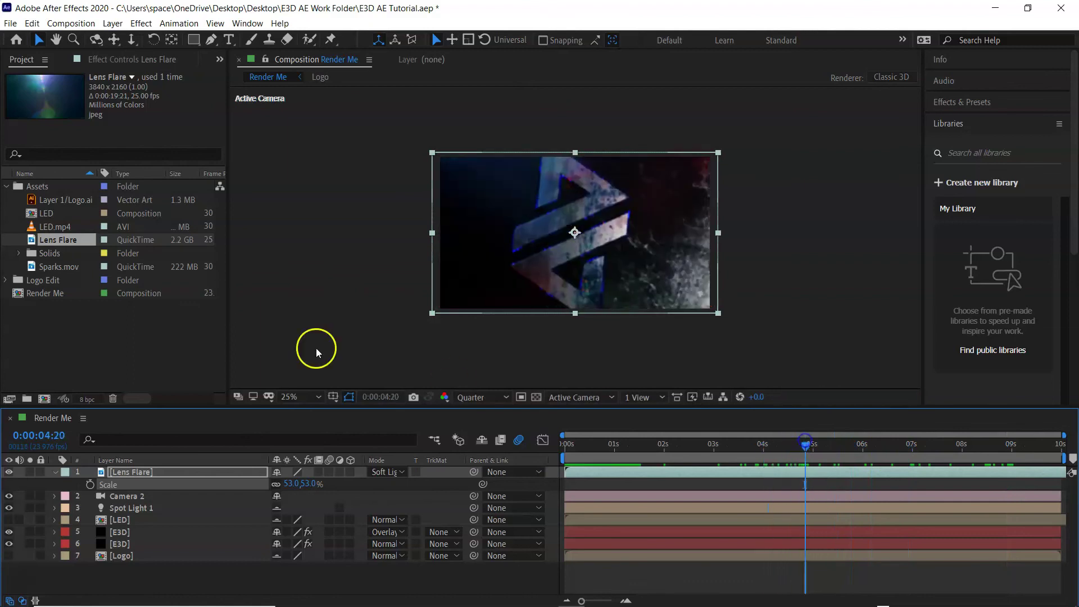
Add Sparks.mov as the uppermost layer of Render Me and trim its start to 0:00:04:20
left_click(47, 269)
left_click_drag(64, 270, 111, 472)
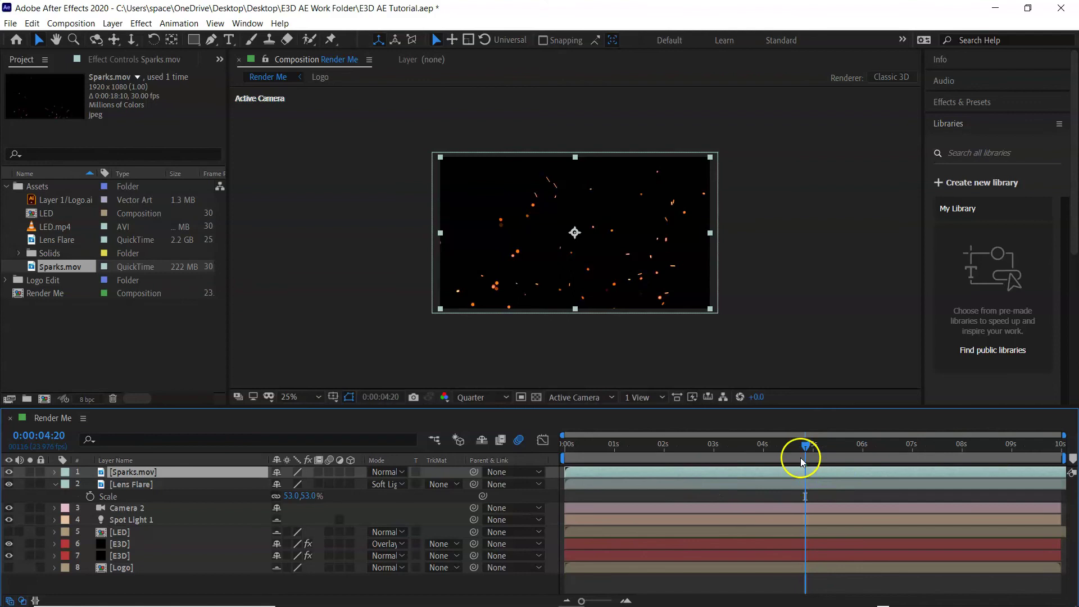
key("alt+bracketleft")
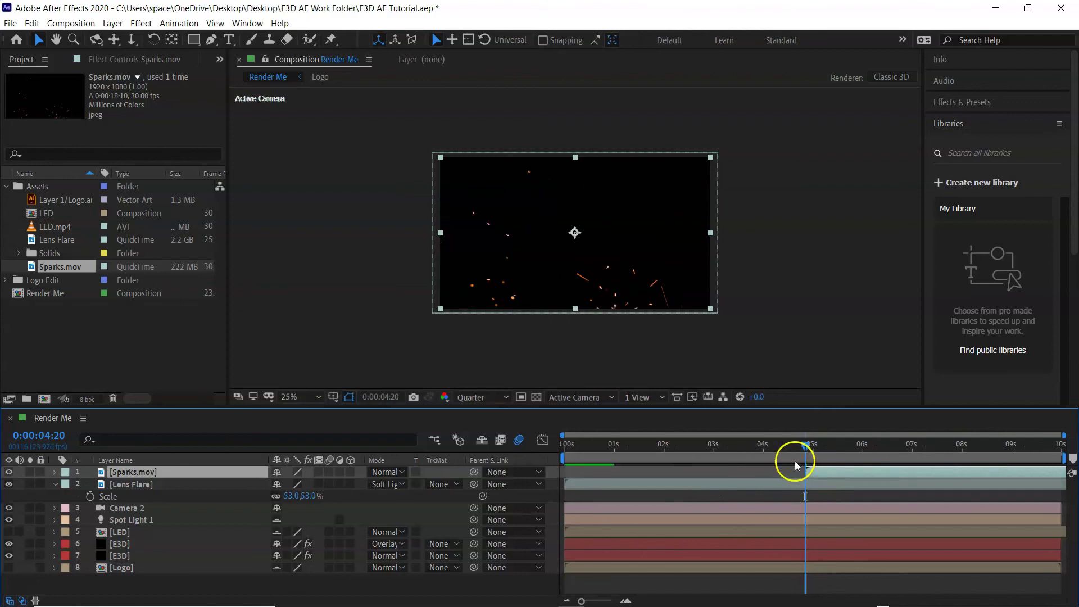
Try Multiply on the Sparks.mov layer at 0:00:08:13, and settle on Screen as its blending mode
left_click_drag(814, 450, 815, 449)
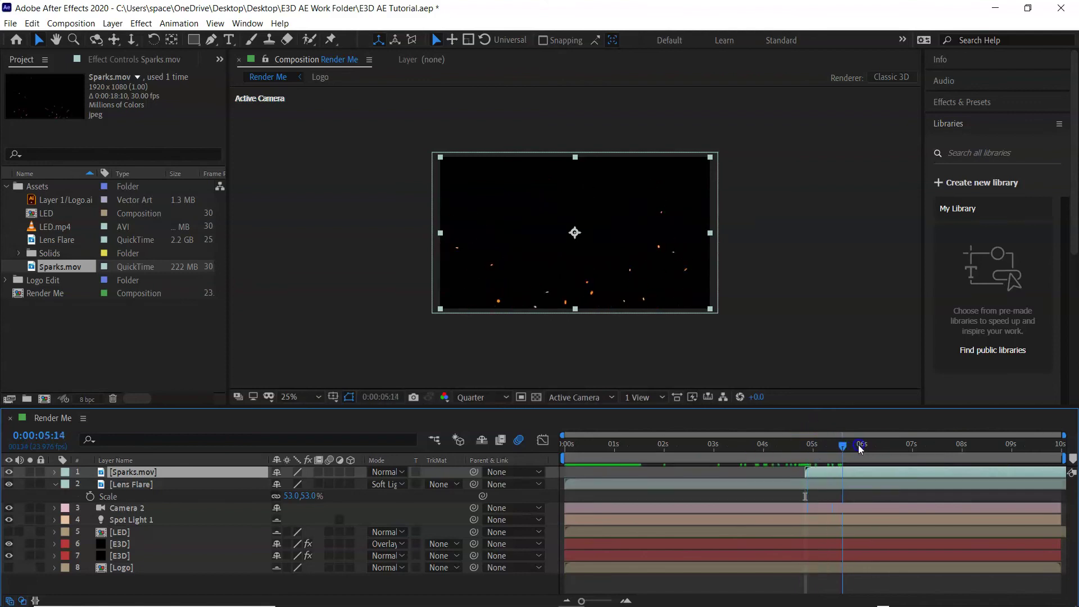
left_click(398, 472)
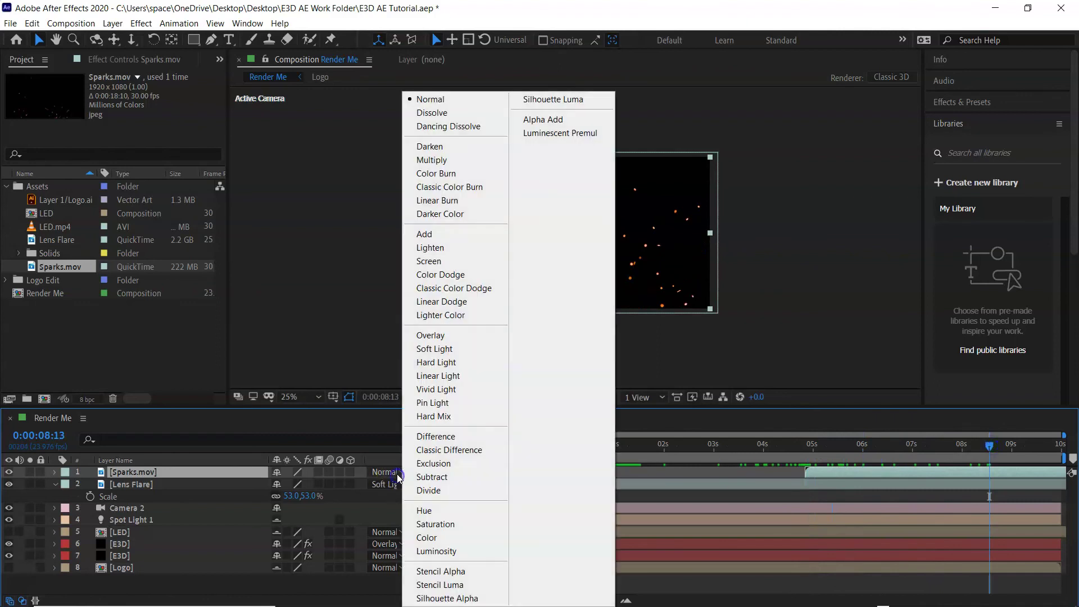
left_click(457, 163)
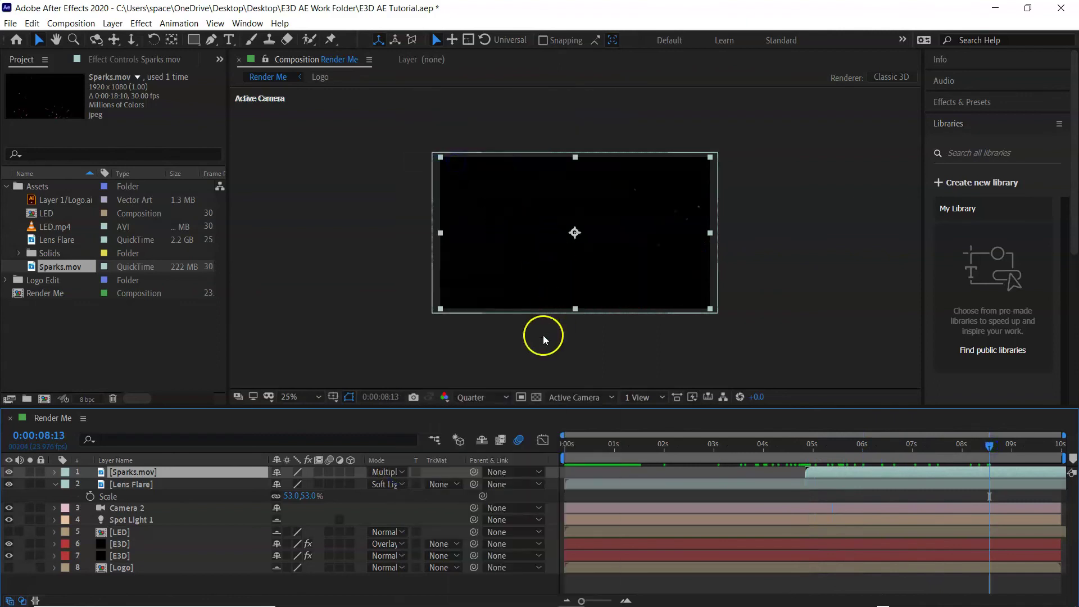
left_click(396, 473)
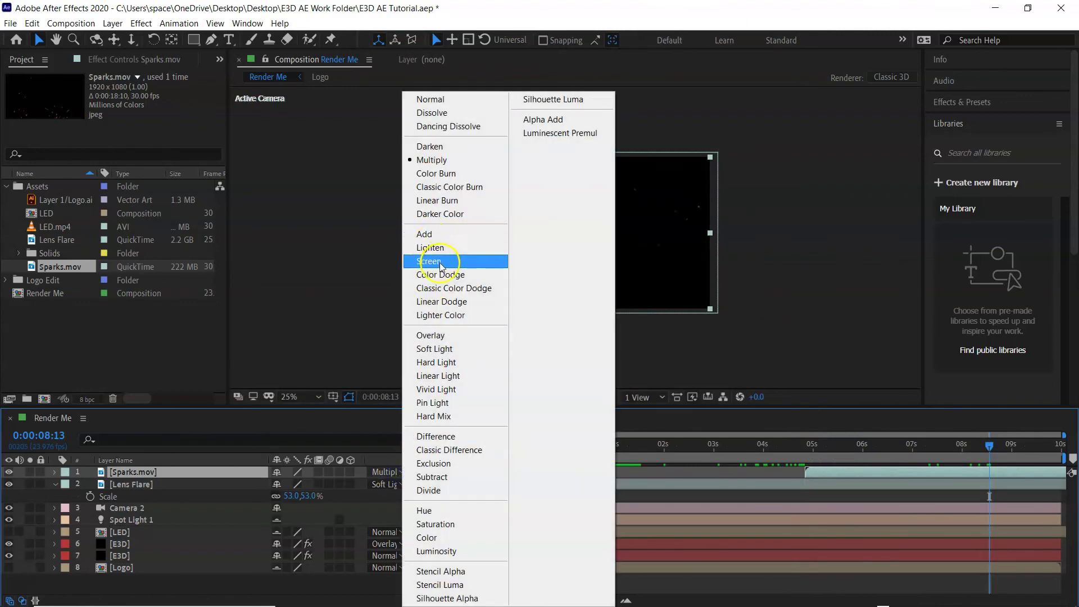
left_click(428, 260)
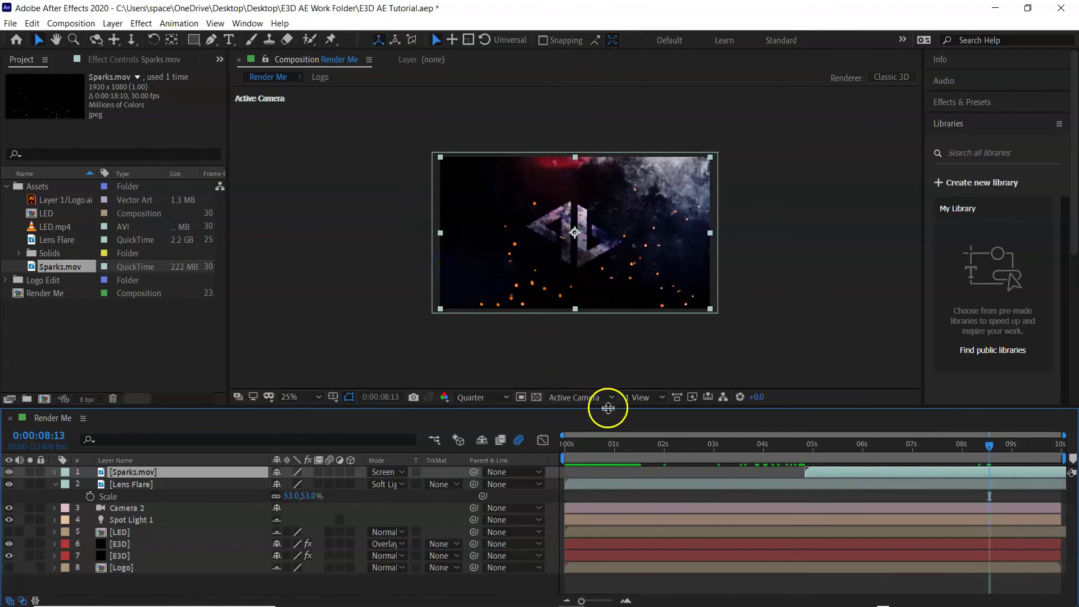
Scrub back to 0:00:04:07 and move the Lens Flare layer above Sparks.mov in the layer stack
left_click_drag(977, 446, 778, 467)
left_click(770, 486)
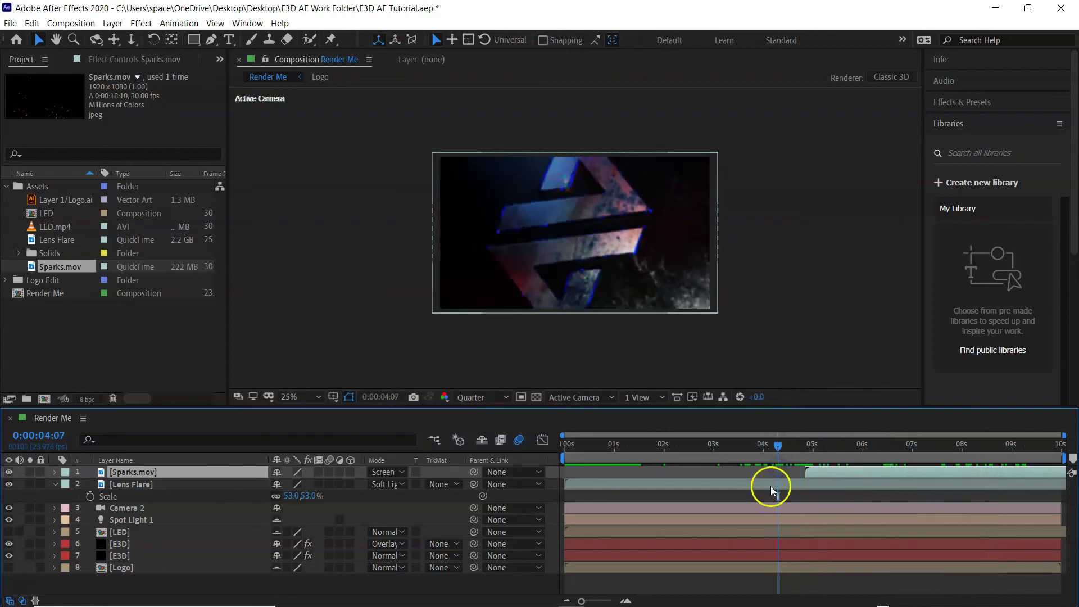
key("ctrl+shift+bracketright")
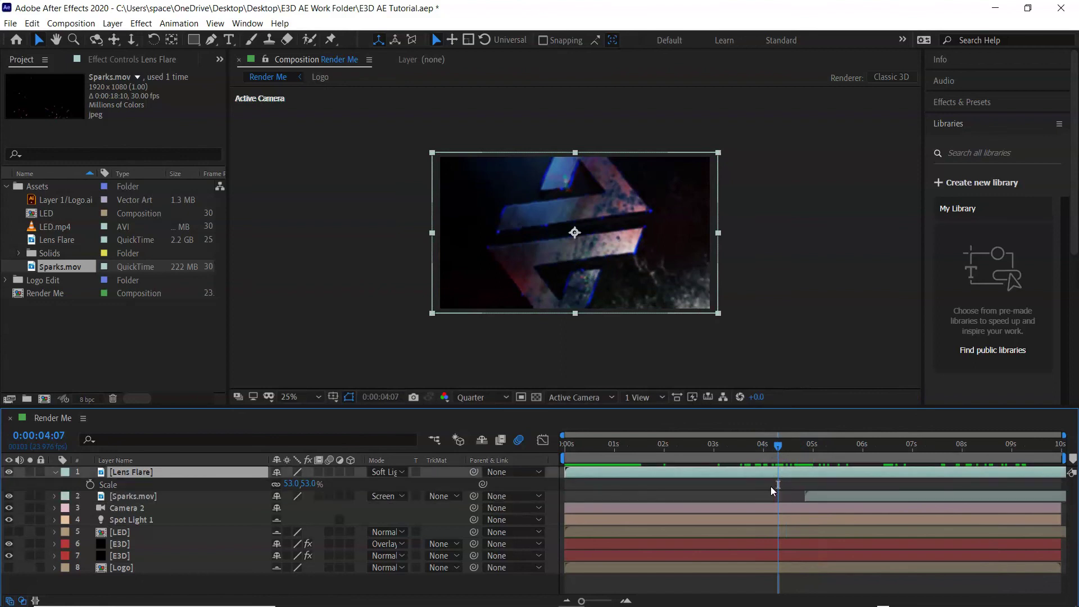
Keyframe the Sparks.mov layer's opacity from 0% at 0:00:04:20 to 100% at 0:00:05:18 to fade it in
left_click_drag(796, 450, 803, 448)
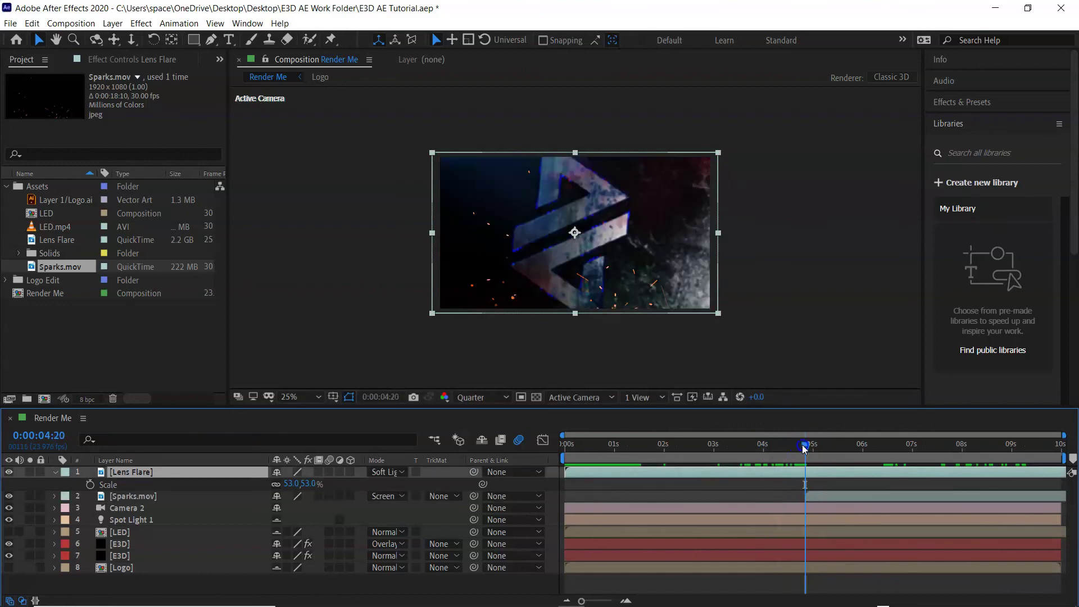
left_click(812, 499)
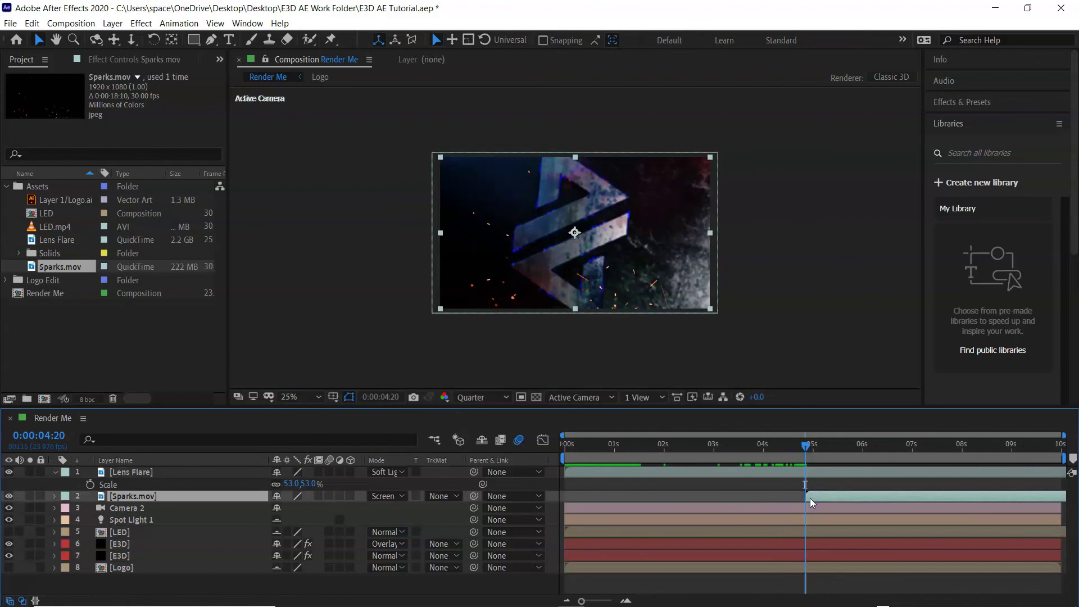
key("t")
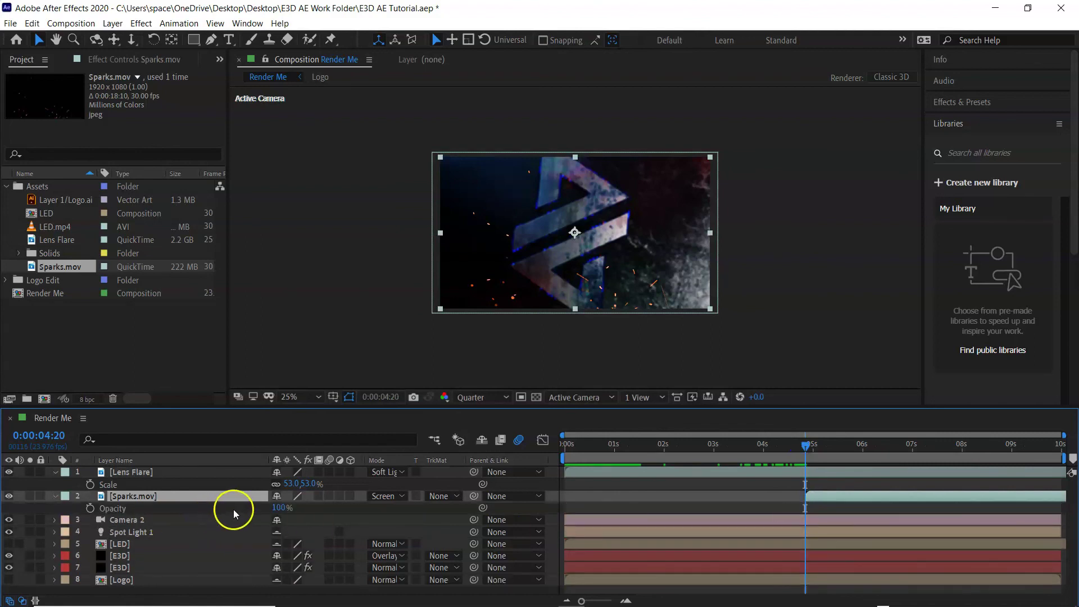
left_click_drag(278, 508, 258, 511)
left_click_drag(104, 519, 102, 519)
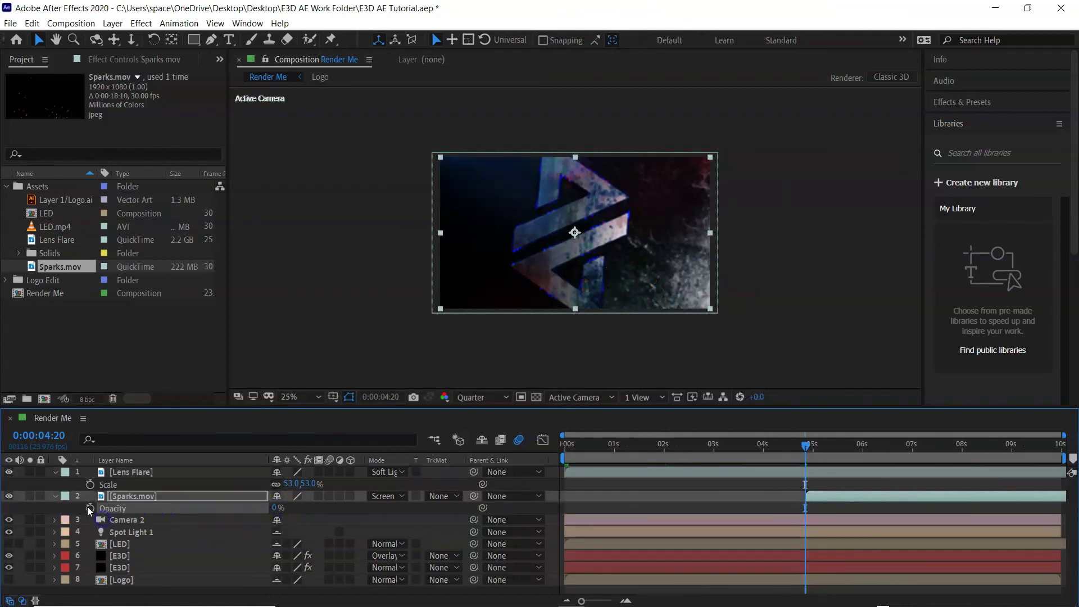
left_click_drag(813, 451, 852, 443)
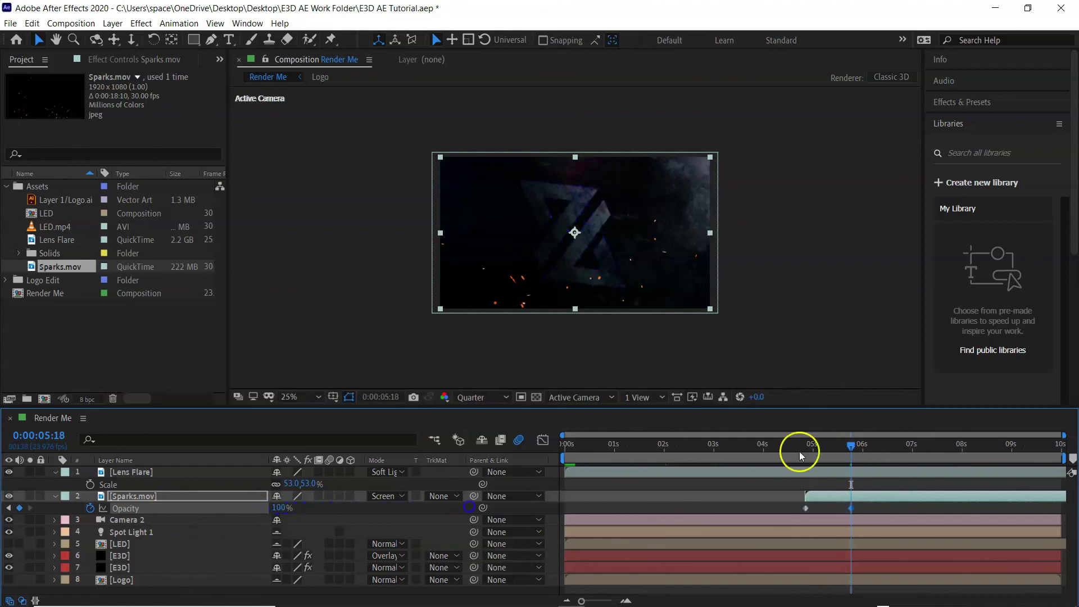
Shift the Sparks.mov layer with its opacity keyframes to begin at about 5.5 seconds, and scrub through the sparks
mouse_move(842, 456)
left_mouse_down()
mouse_move(812, 459)
mouse_move(861, 461)
left_mouse_up()
left_click_drag(825, 498, 851, 495)
left_click_drag(858, 445, 1028, 460)
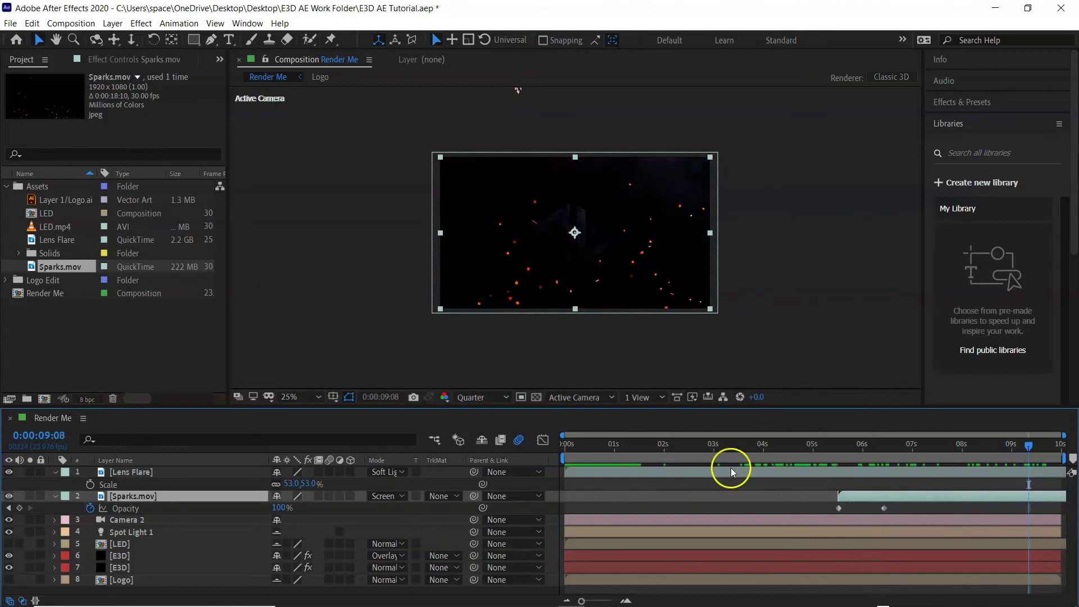
Deselect the layers and play the animation from the start to review the lens flare and sparks
left_click(784, 347)
left_click(941, 456)
left_click_drag(916, 458, 534, 462)
key("space")
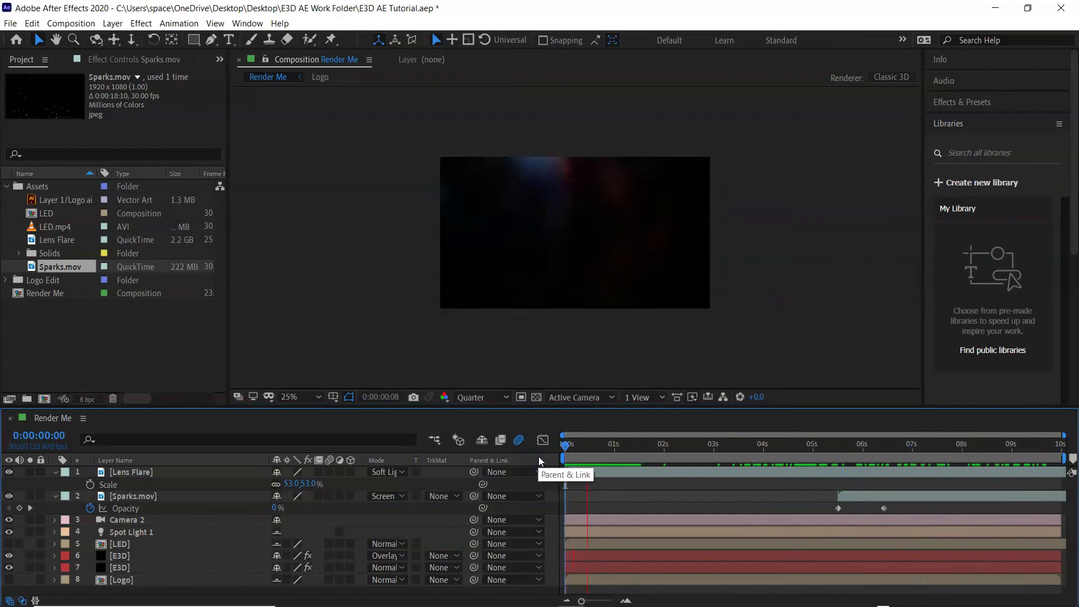